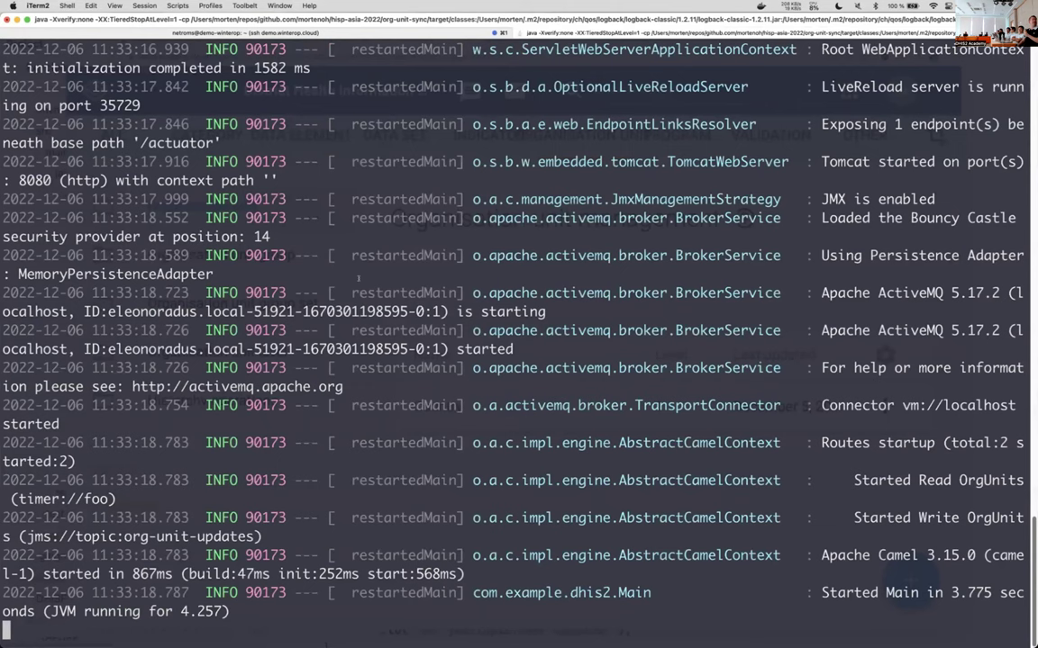
# Exit iTerm2 full screen and bring the Chrome DHIS2 Maintenance window to the front
pyautogui.press('super+Return')
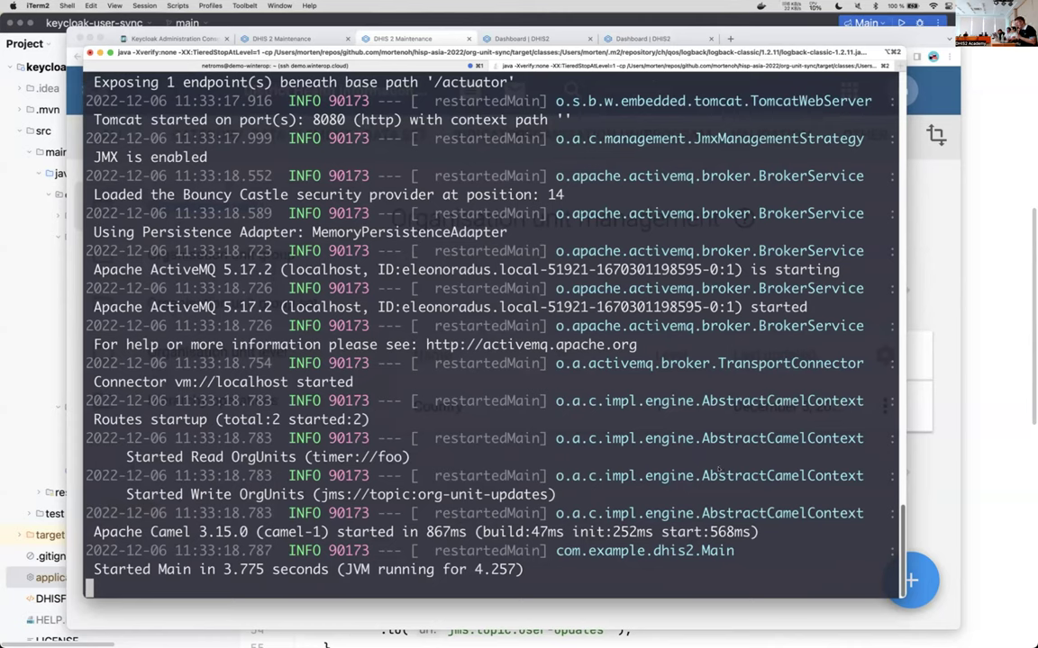
pyautogui.click(271, 32)
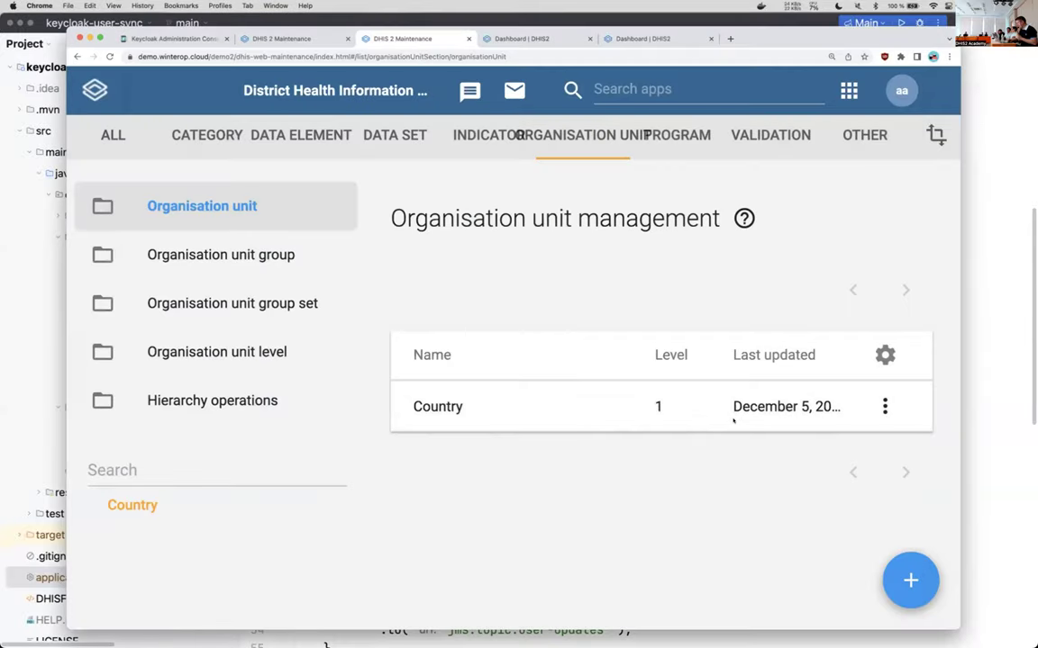
# In the other instance, enter 'phu quoc' as the new organisation unit's name, short name and code
pyautogui.hotkey('ctrl', 'shift', 'Tab')
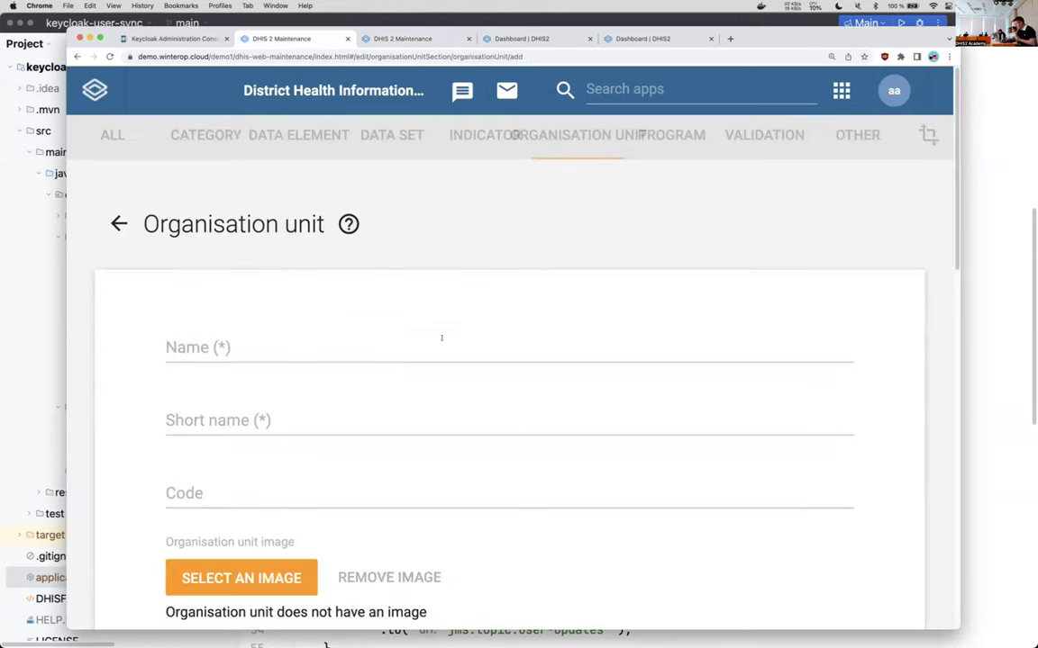
pyautogui.write('phu quoc')
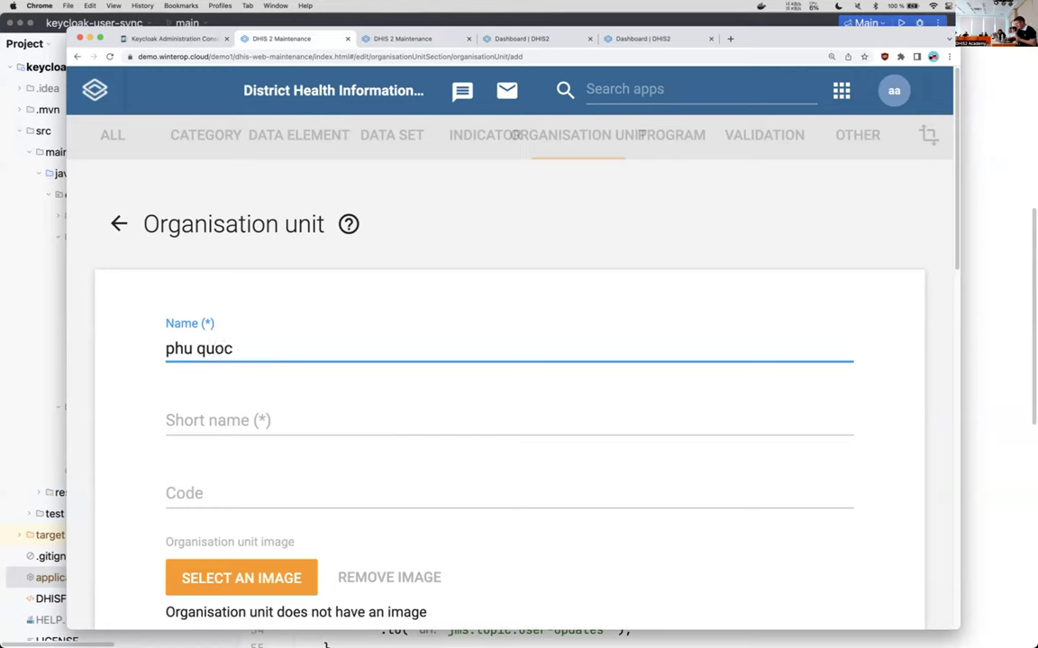
pyautogui.press('super+a')
pyautogui.press('super+c')
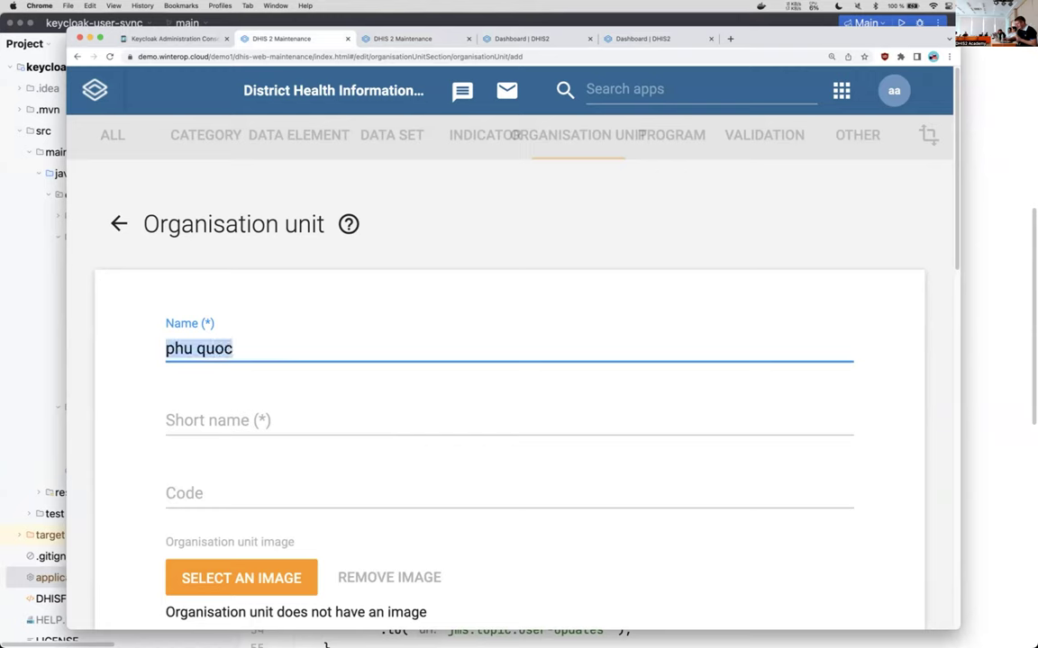
pyautogui.click(508, 421)
pyautogui.press('super+v')
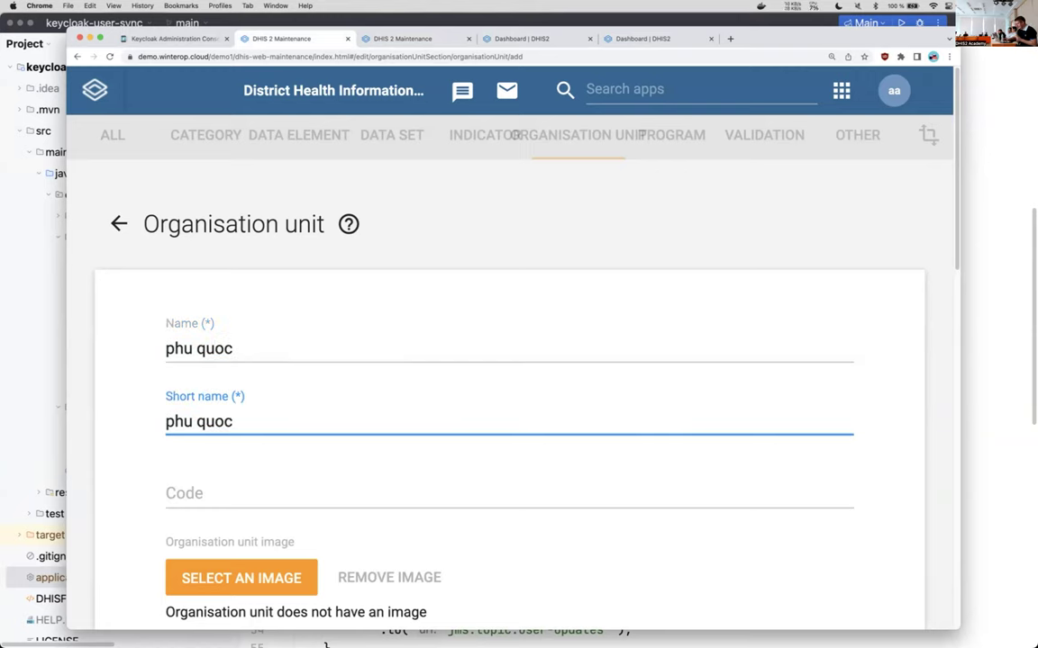
pyautogui.press('Tab')
pyautogui.press('super+v')
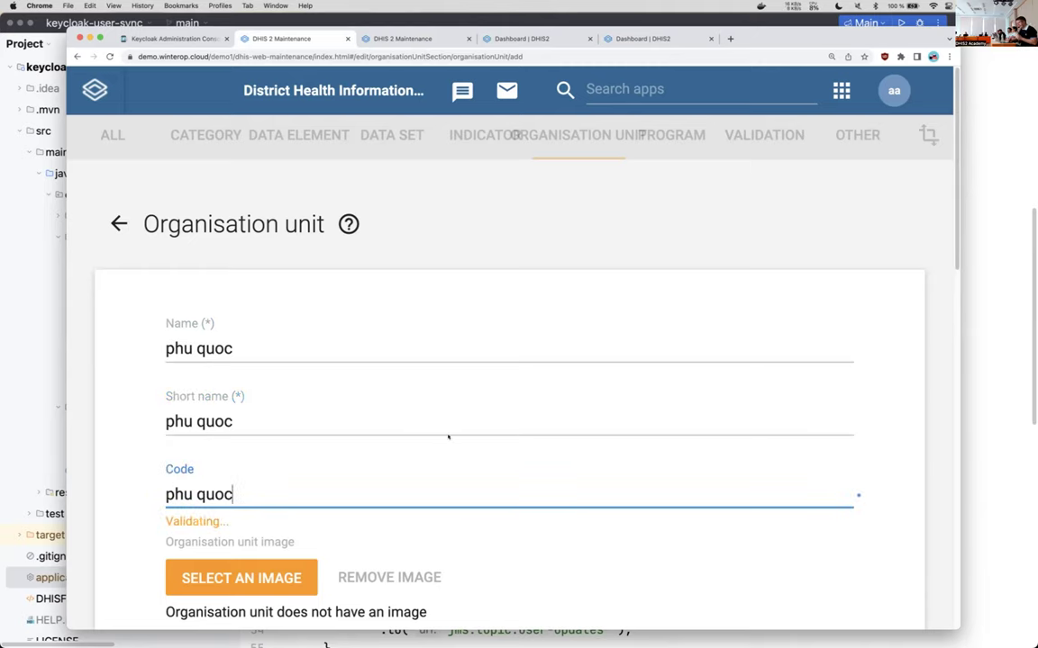
# Set the opening date to 2022-12-06 and save the phu quoc unit
pyautogui.scroll(-2, 440, 433)
pyautogui.scroll(-4, 393, 379)
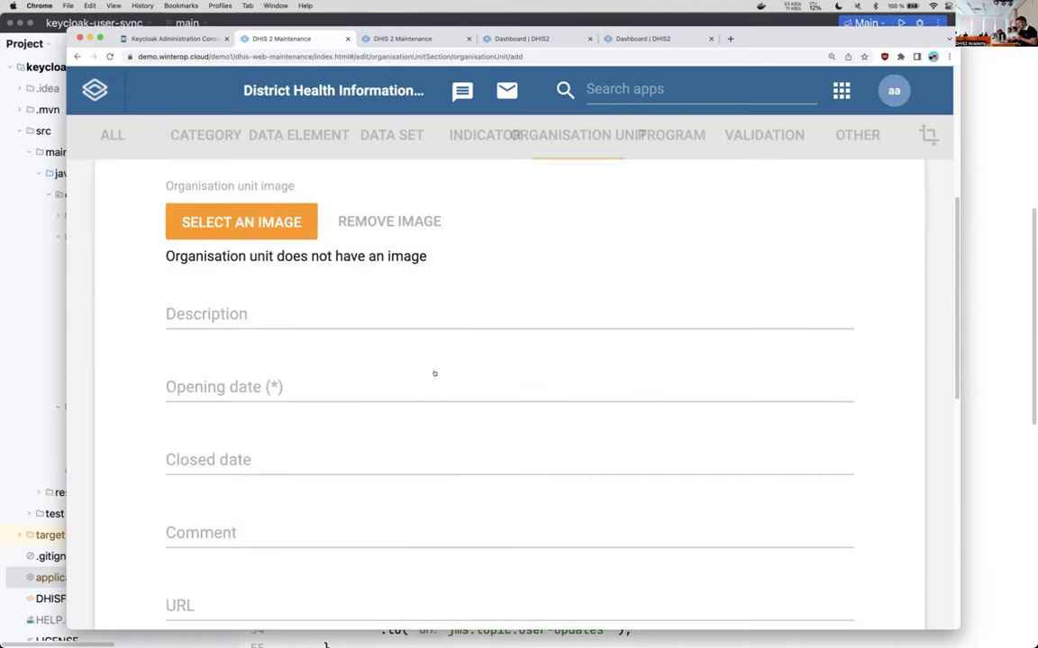
pyautogui.click(430, 387)
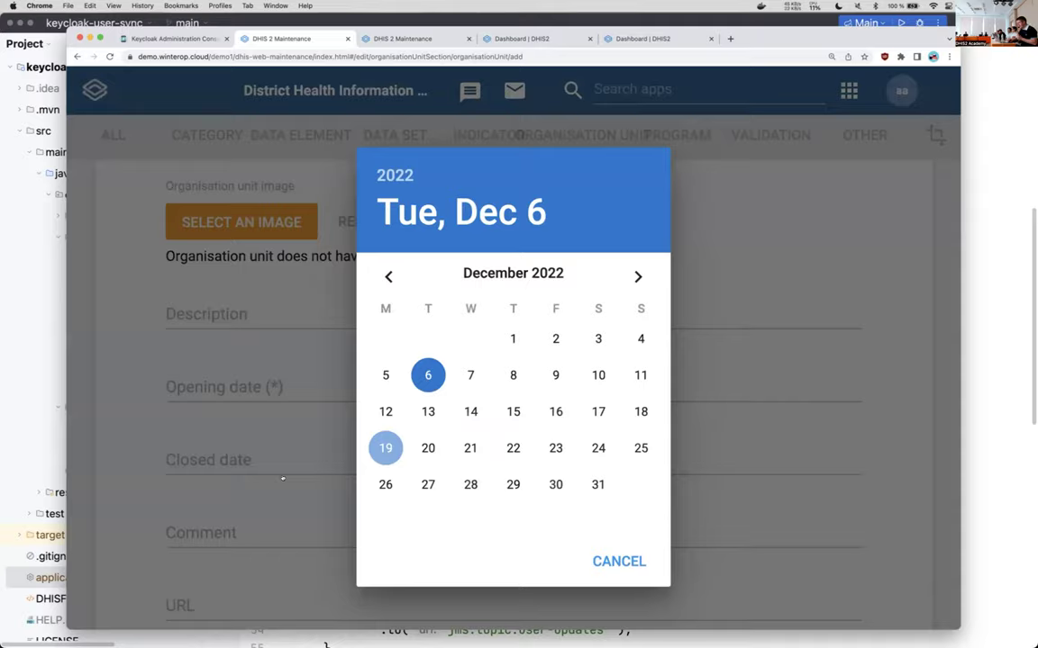
pyautogui.click(281, 478)
pyautogui.scroll(-10, 260, 476)
pyautogui.click(261, 475)
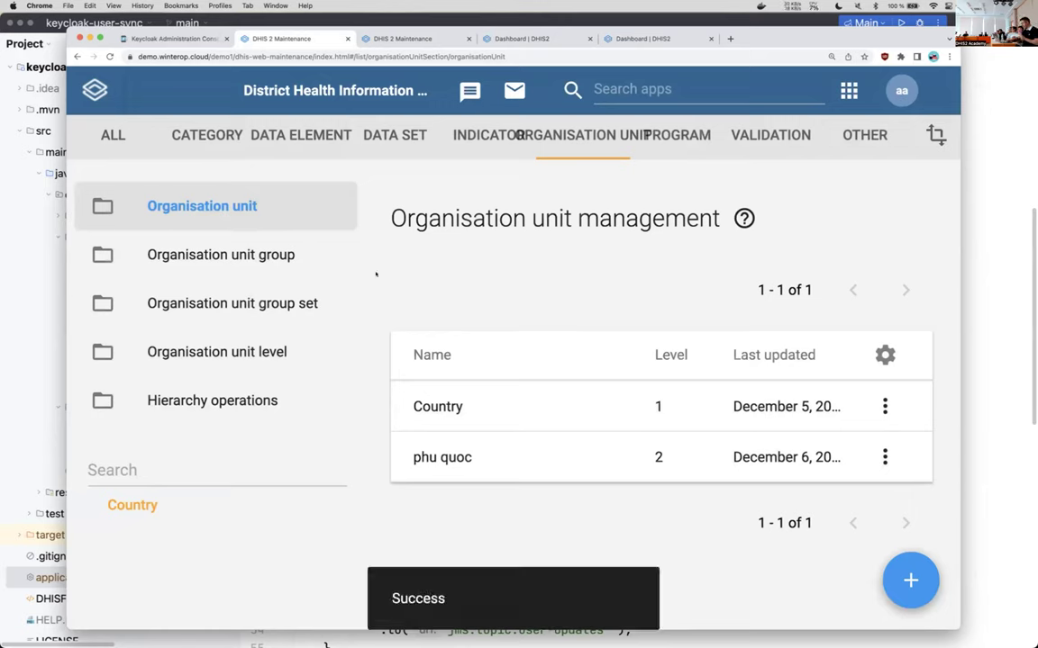
# Check the sync log in iTerm2, then view the demo2 tab listing phu quoc under Country
pyautogui.hotkey('ctrl', 'Up')
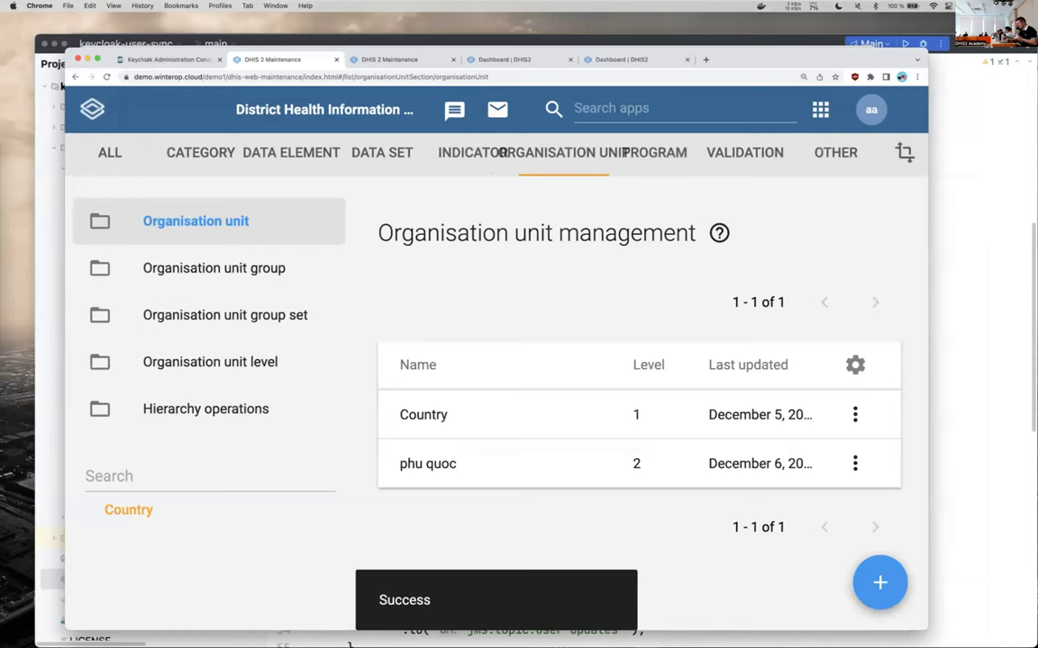
pyautogui.press('super+Tab')
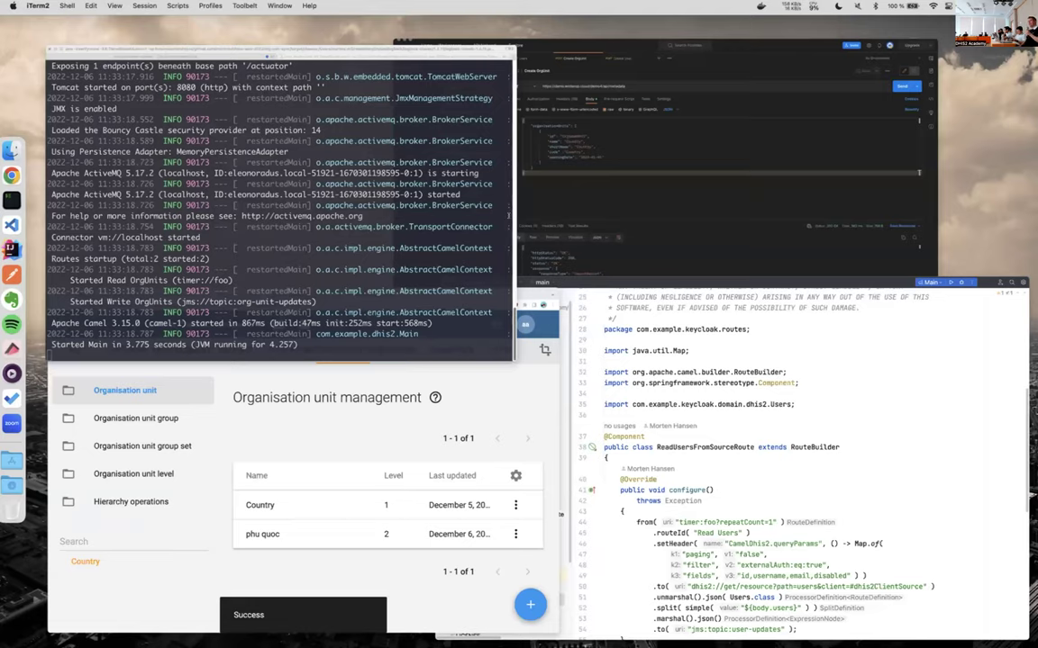
pyautogui.click(510, 216)
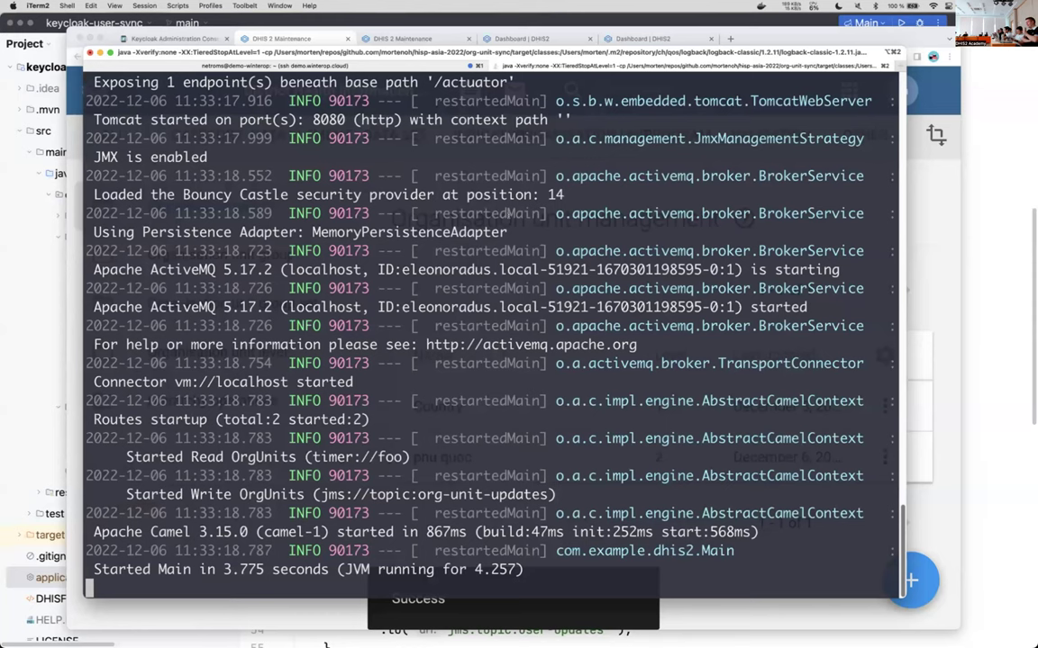
pyautogui.press('super+Tab')
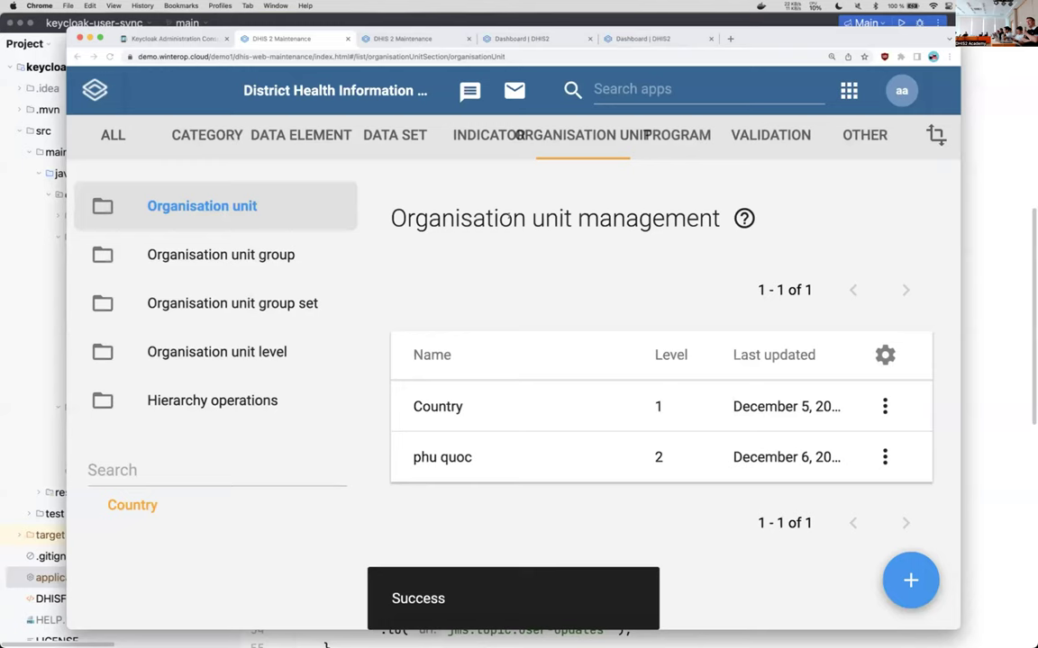
pyautogui.hotkey('ctrl', 'Tab')
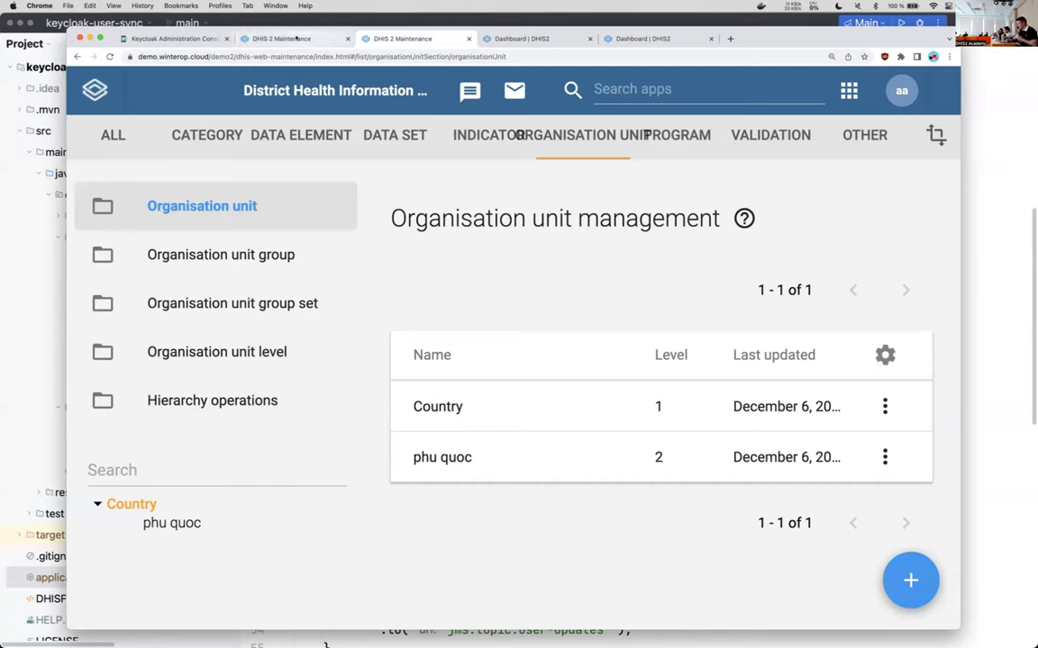
# In demo1, change phu quoc's name, short name and code to 'Oslo' and save
pyautogui.hotkey('ctrl', 'shift', 'Tab')
pyautogui.doubleClick(516, 460)
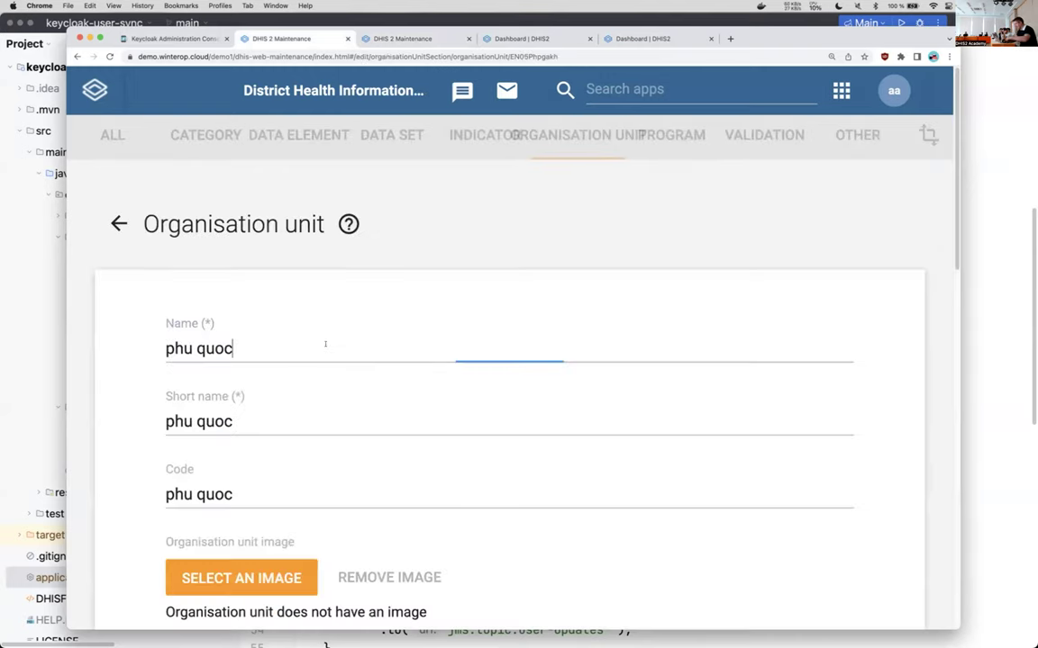
pyautogui.tripleClick(325, 343)
pyautogui.write('O')
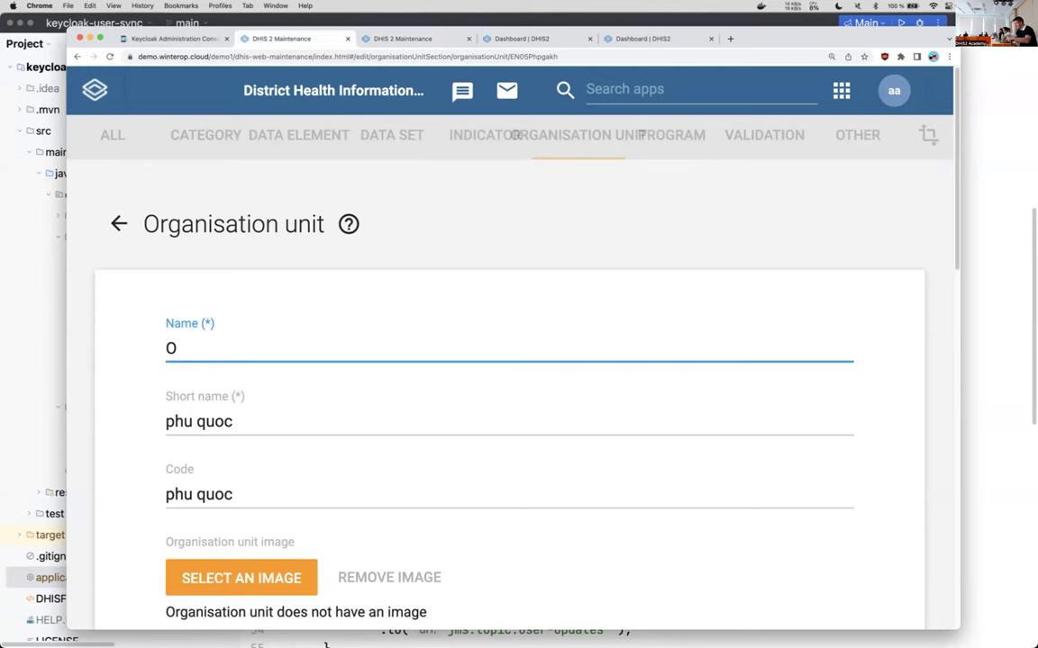
pyautogui.write('slo')
pyautogui.press('Tab')
pyautogui.write('O')
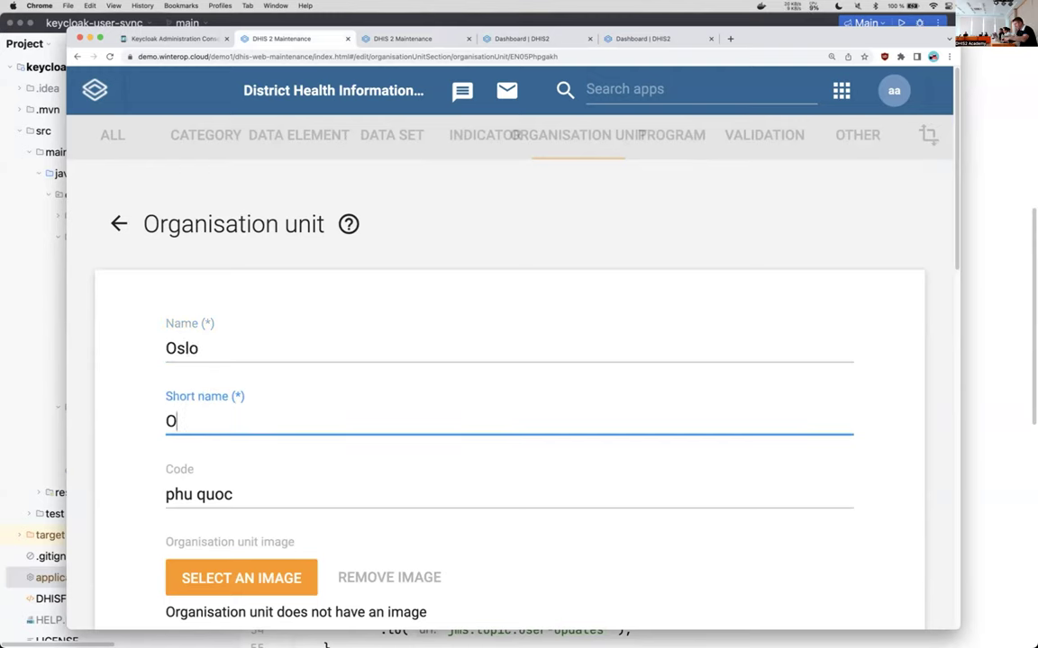
pyautogui.write('slo')
pyautogui.press('Tab')
pyautogui.write('Oslo')
pyautogui.scroll(-15, 297, 433)
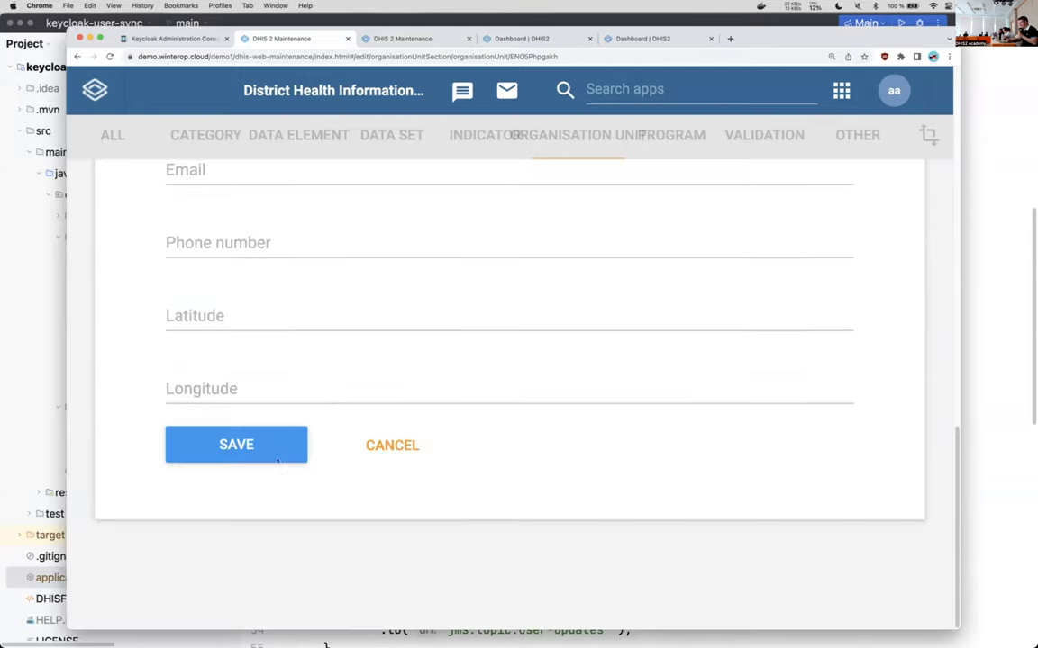
pyautogui.click(277, 458)
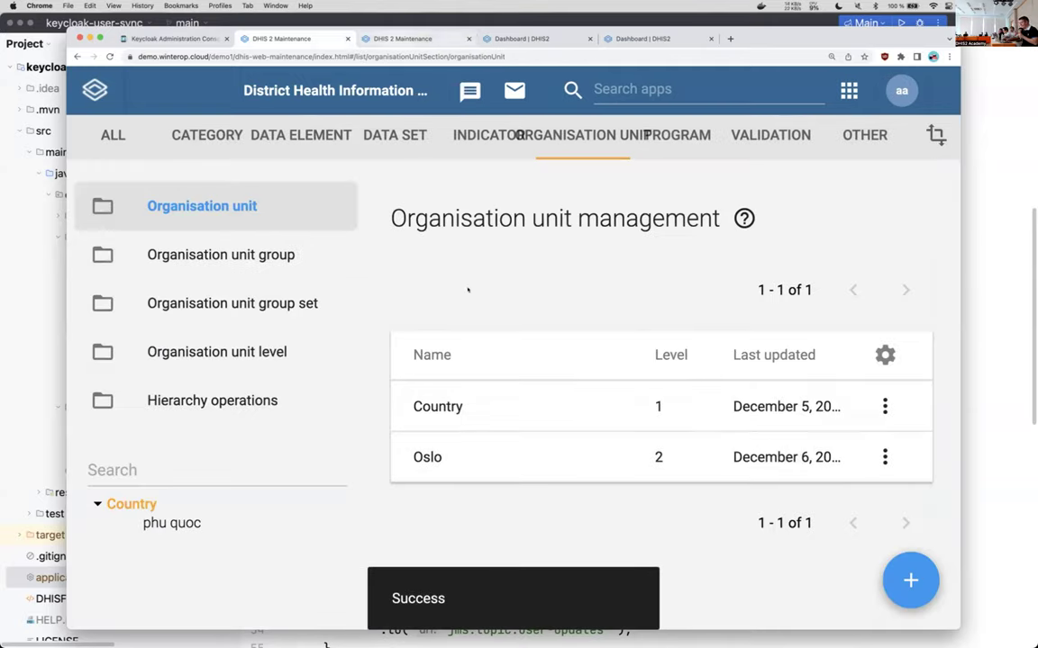
# Reload the demo2 maintenance tab so Oslo replaces phu quoc under Country
pyautogui.hotkey('ctrl', 'Tab')
pyautogui.press('super+r')
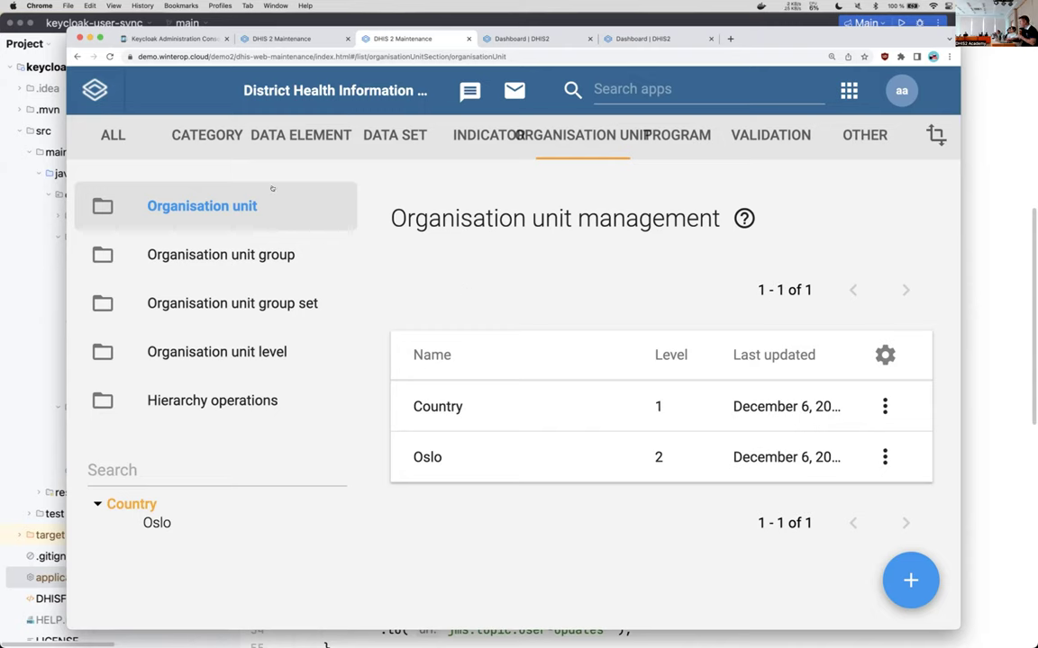
# Delete the Oslo unit in demo1 via its row menu, then view demo2 where Oslo remains
pyautogui.click(312, 42)
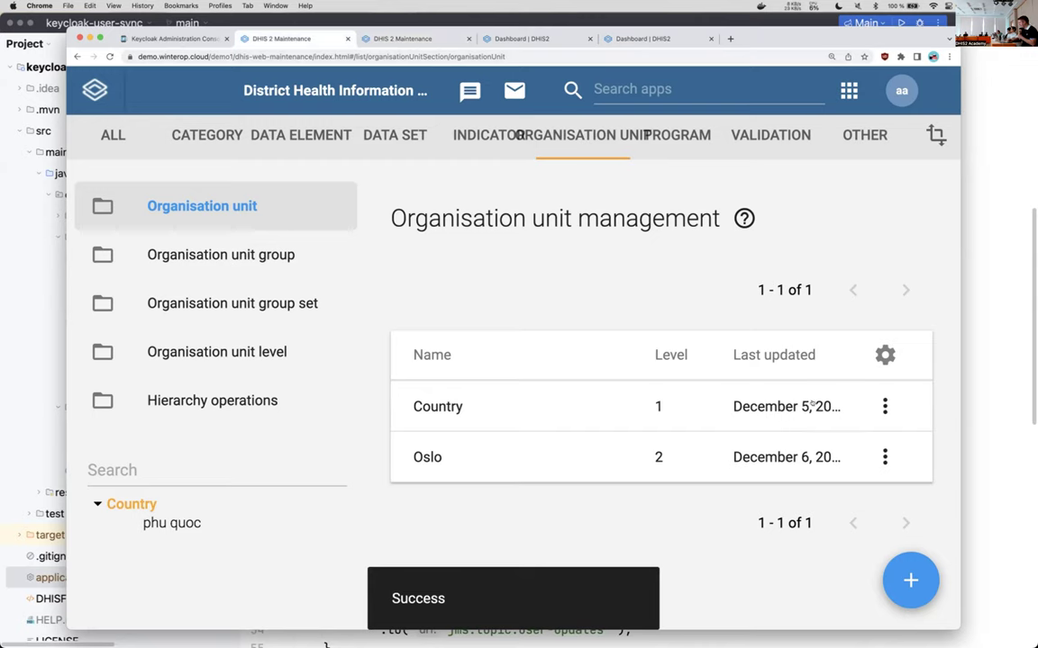
pyautogui.click(811, 439)
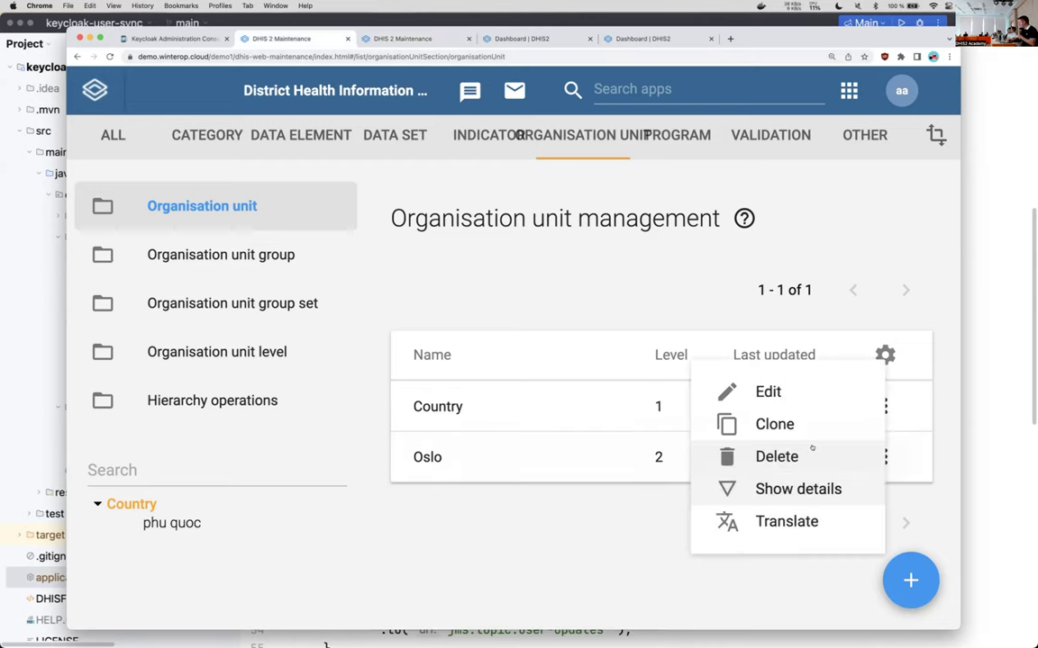
pyautogui.click(806, 455)
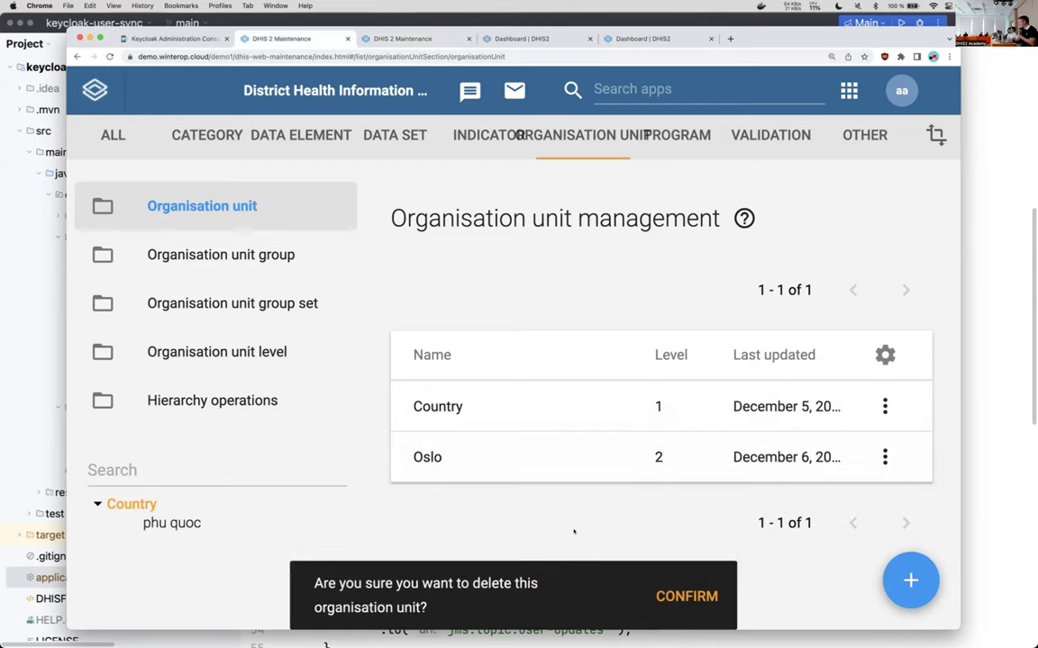
pyautogui.press('Return')
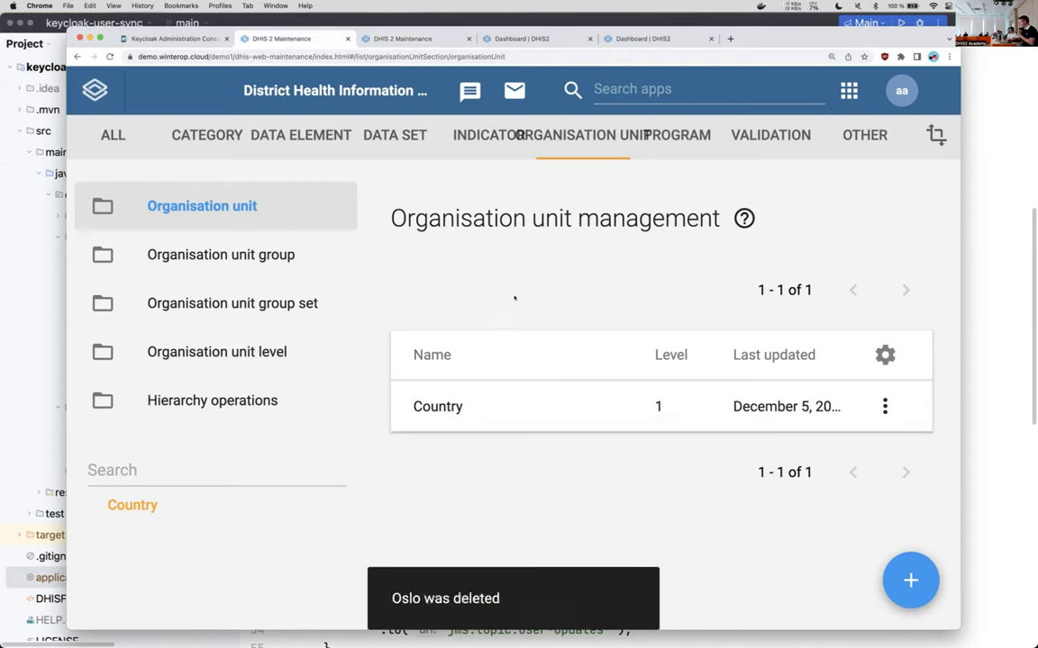
pyautogui.click(412, 39)
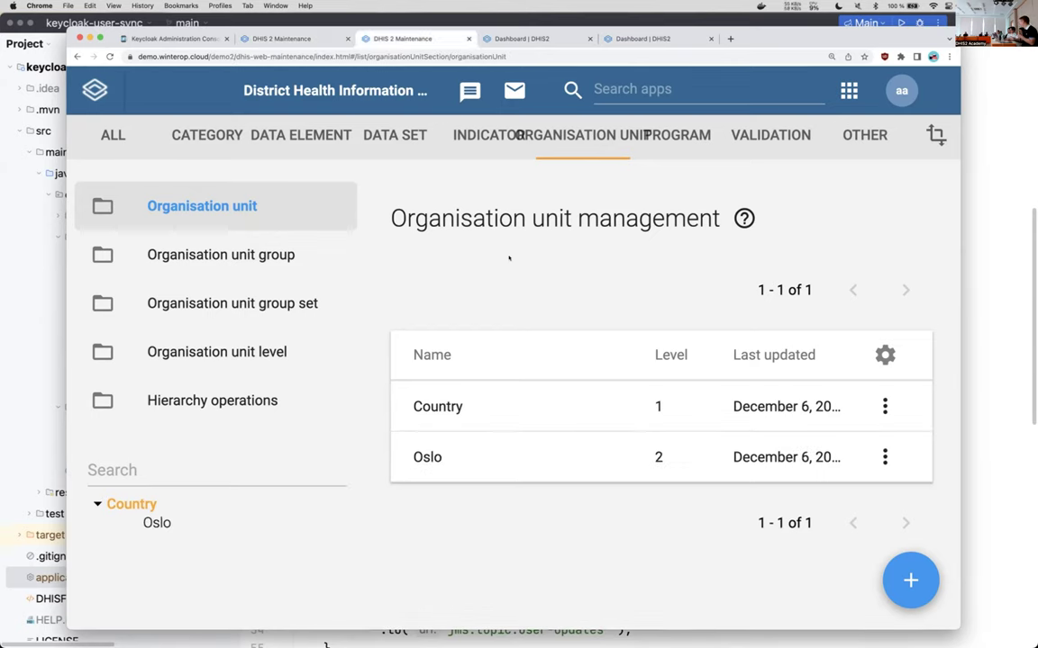
# Confirm demo1 now lists only Country, then switch to IntelliJ IDEA
pyautogui.click(306, 38)
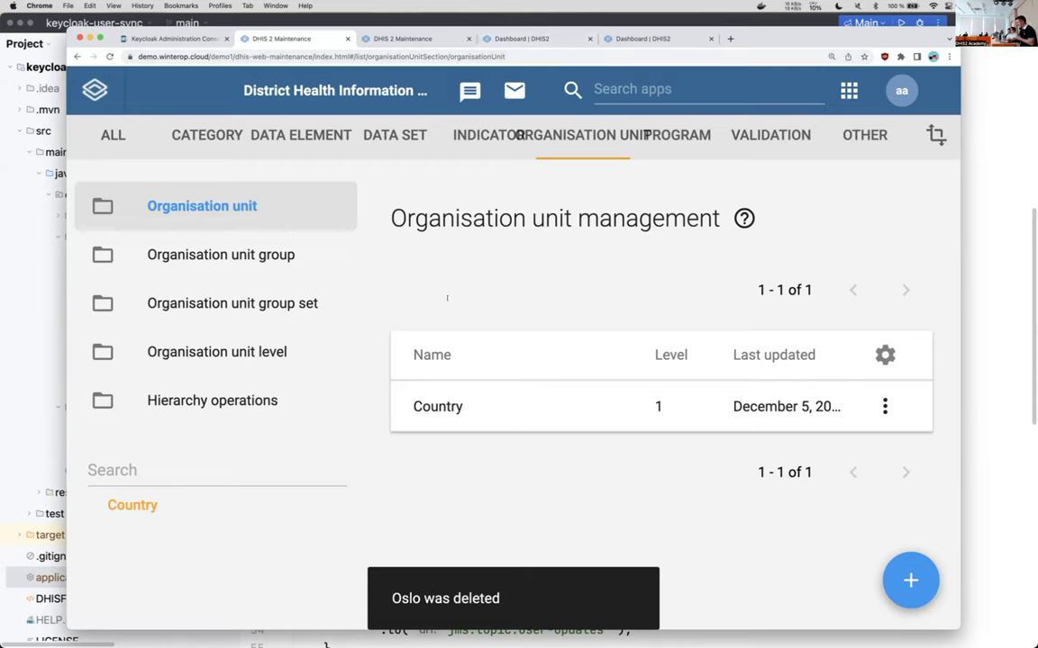
pyautogui.press('super+Tab')
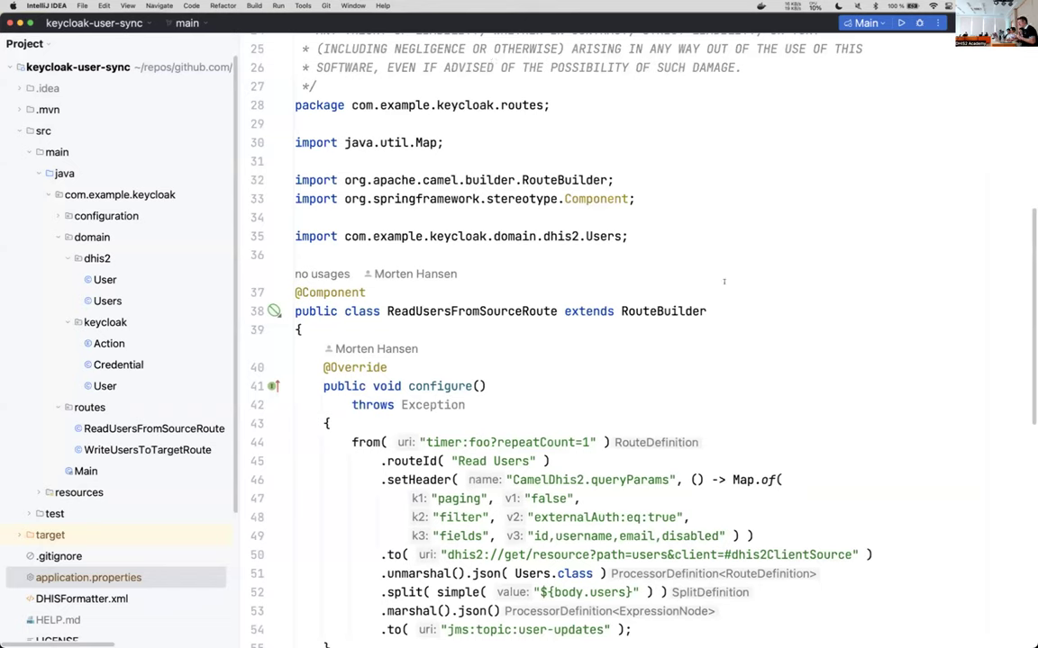
pyautogui.press('super+Tab')
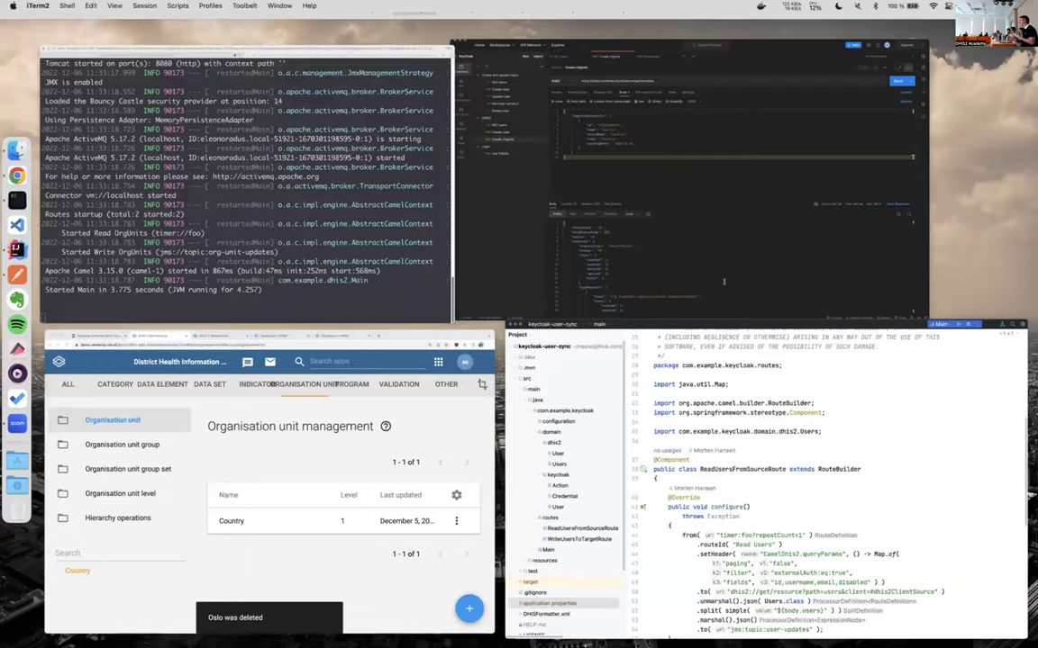
pyautogui.press('super+Tab')
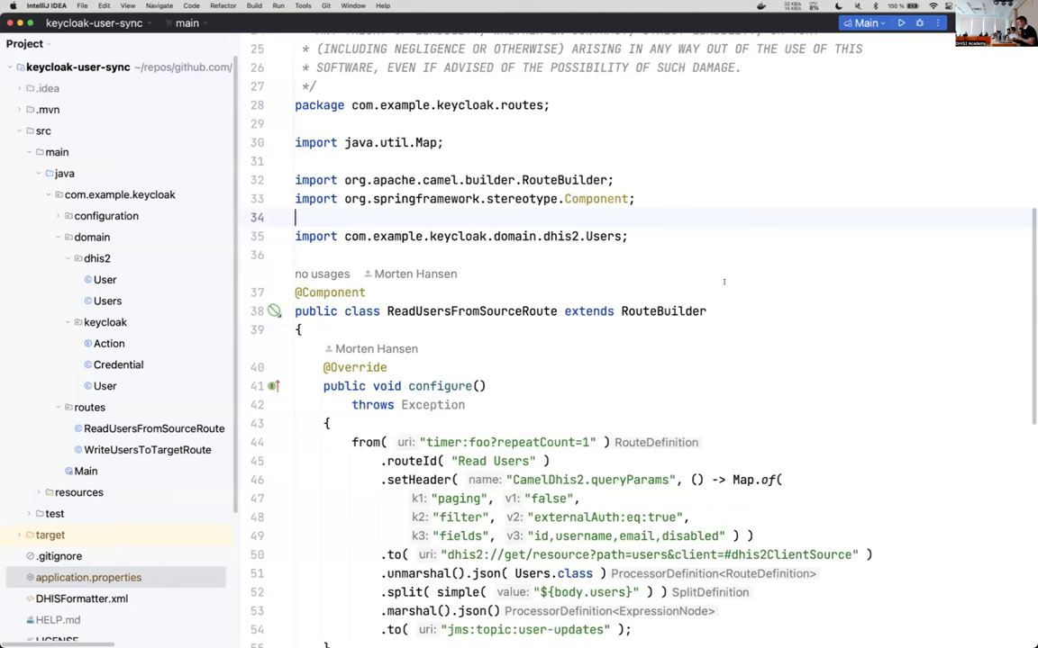
pyautogui.click(660, 289)
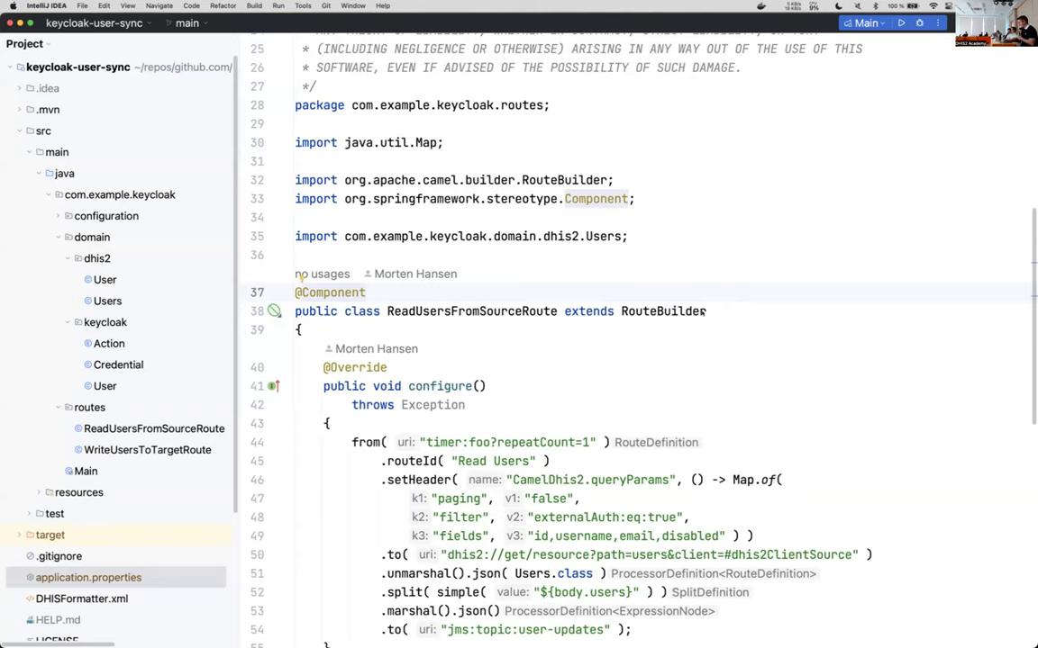
pyautogui.press('super+Tab')
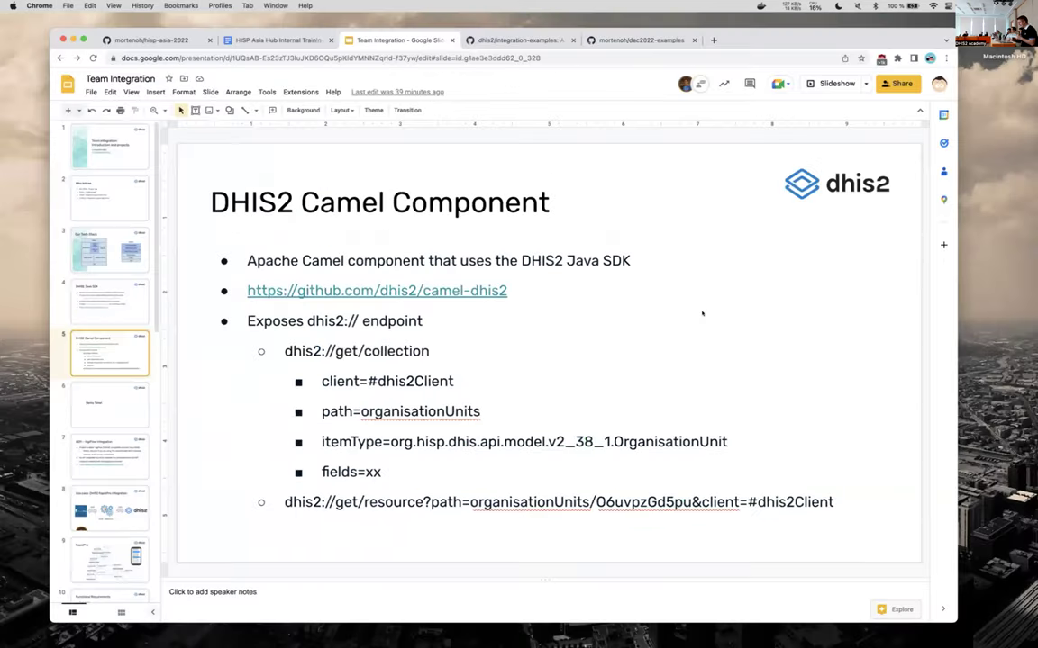
# Present the Team Integration deck full screen and advance to the AEFI - VigiFlow integration slide
pyautogui.press('super+Return')
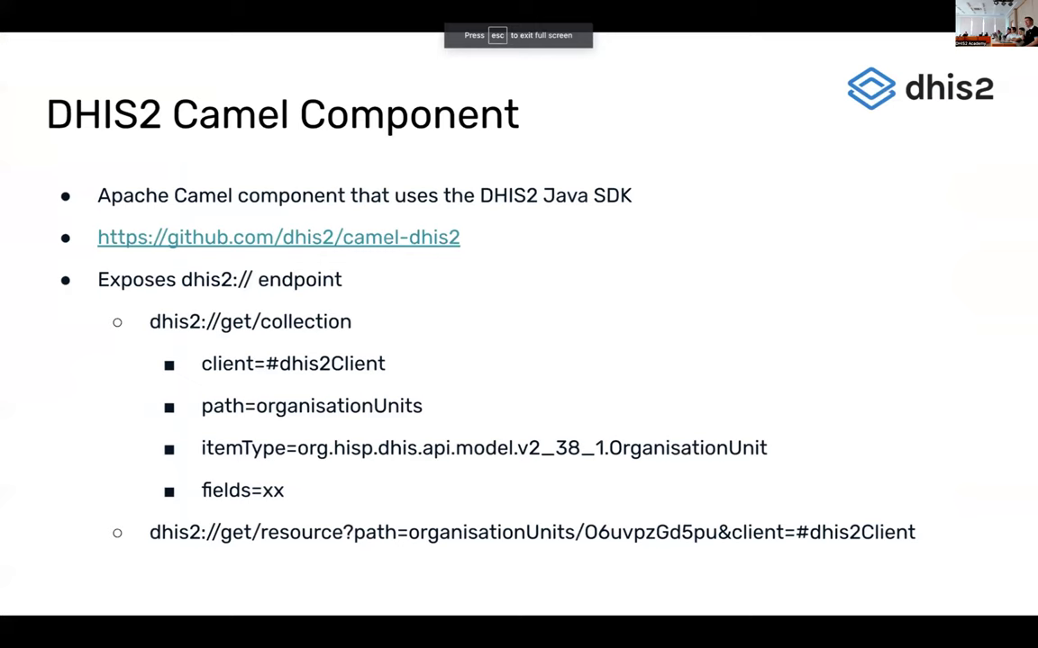
pyautogui.press('Right')
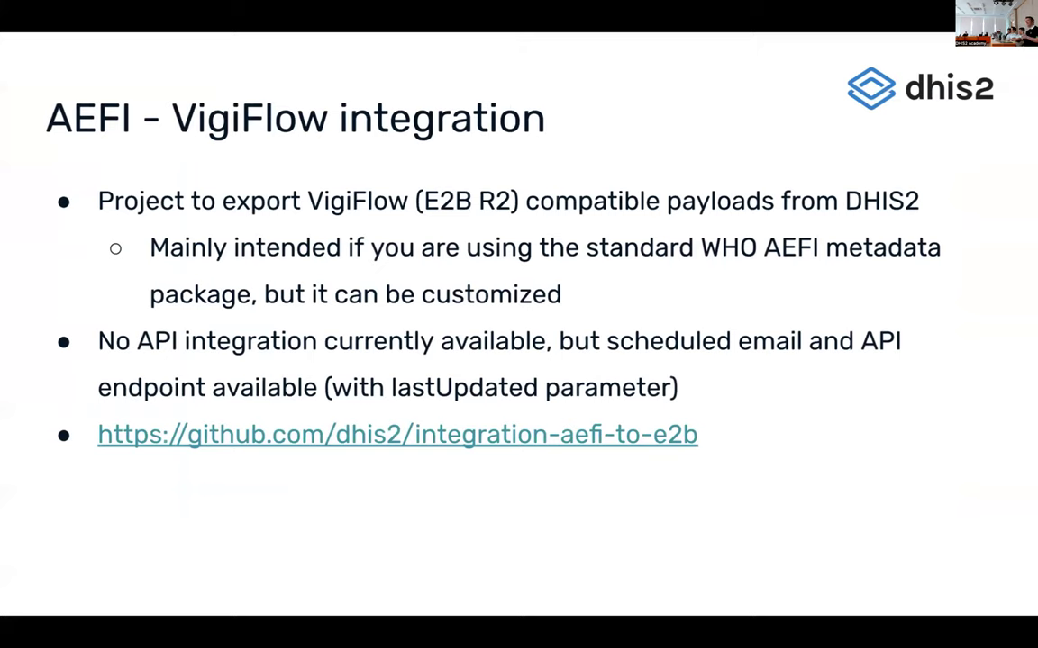
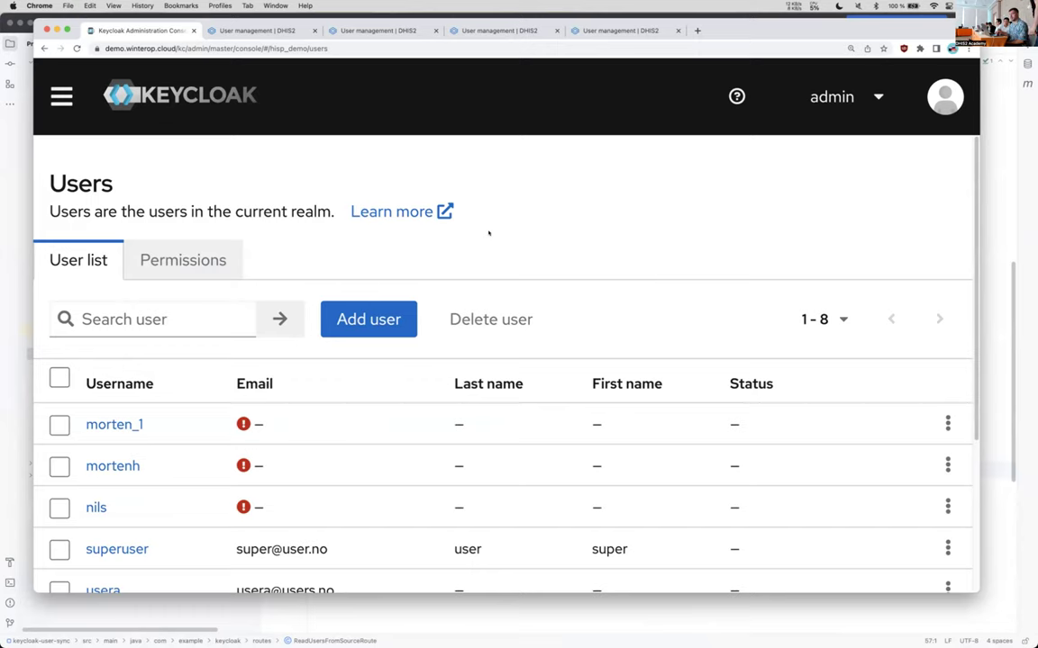
# Switch to iTerm2's ssh session on the demo server
pyautogui.press('super+Tab')
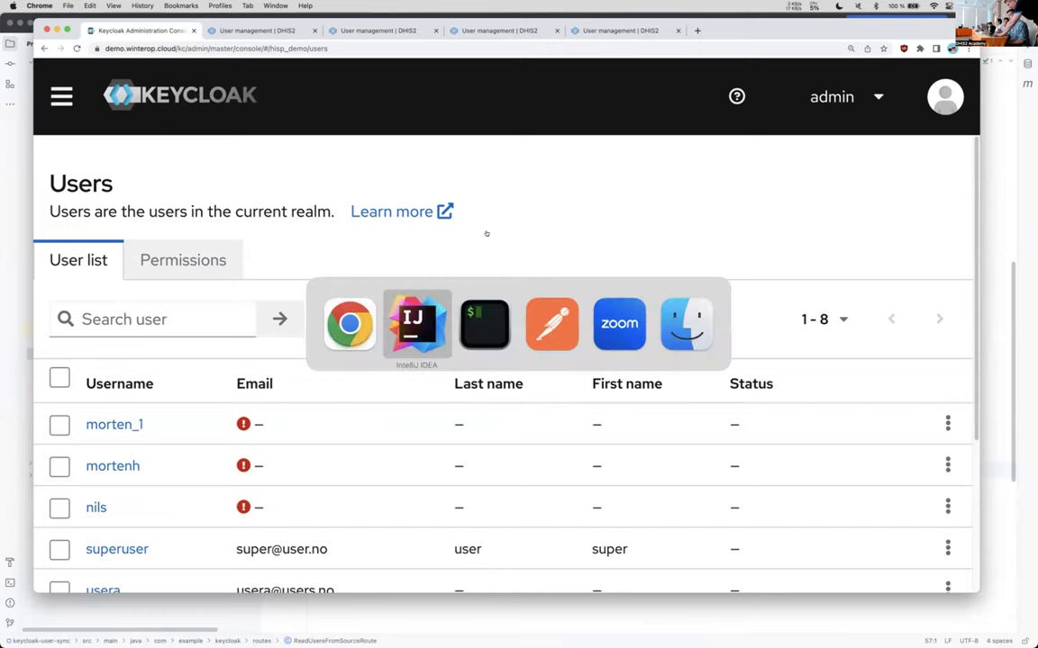
pyautogui.press('super+Tab')
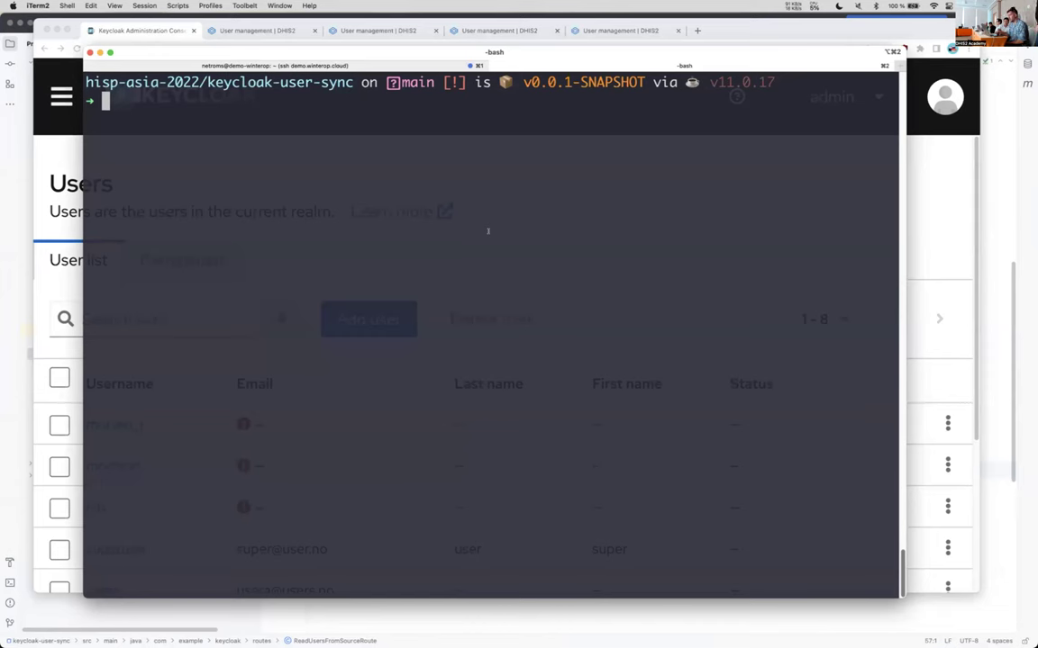
pyautogui.press('super+1')
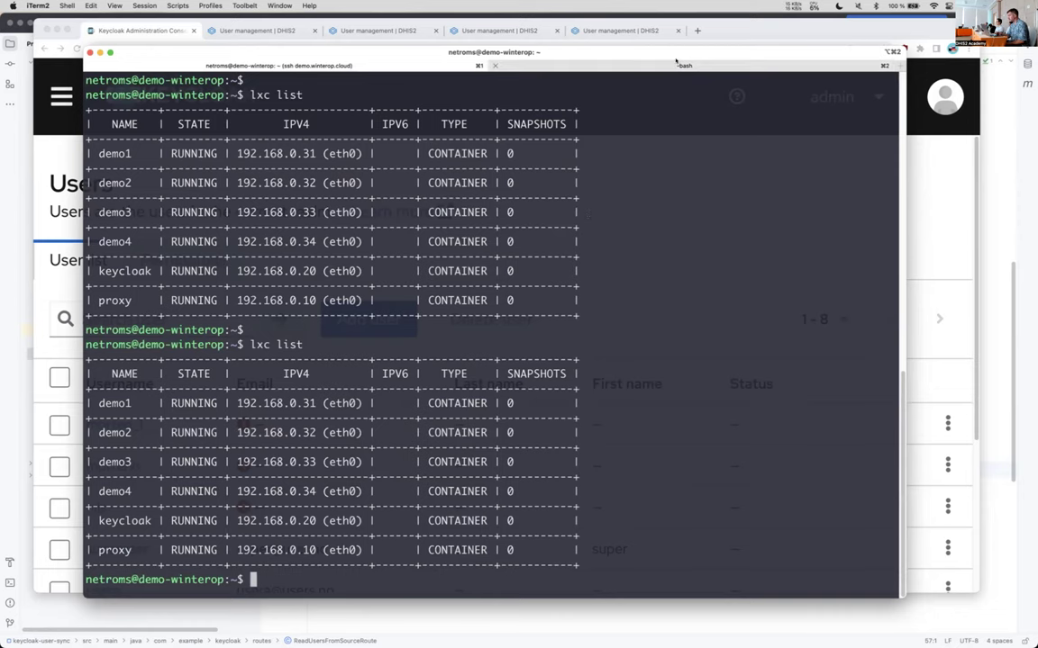
pyautogui.moveTo(671, 57); pyautogui.dragTo(710, 80)
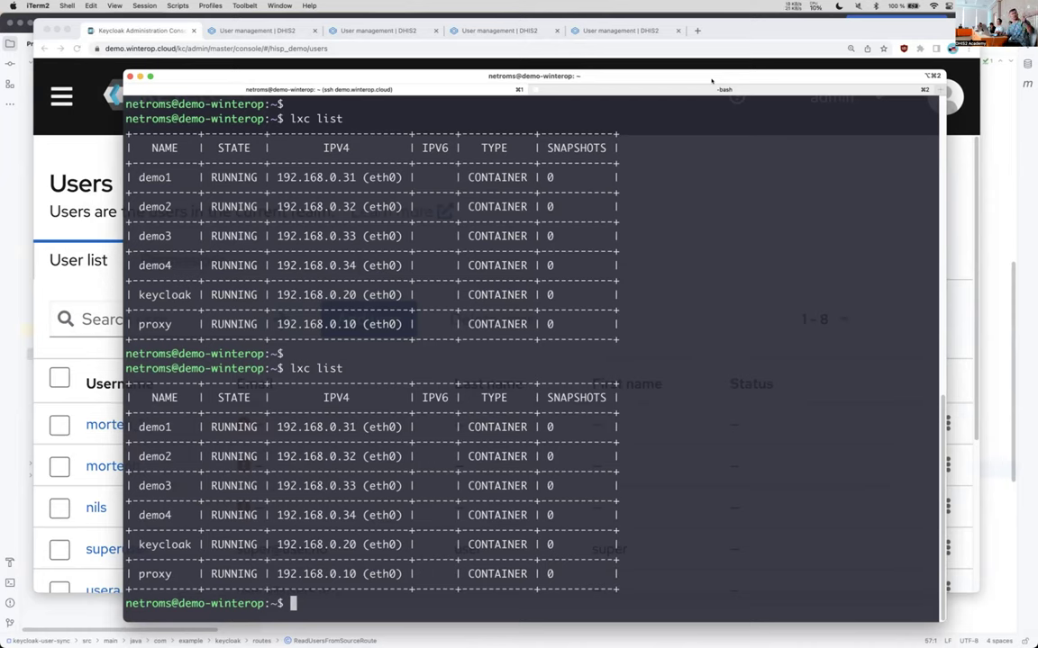
# Open a root shell in the demo1 container with lxc exec demo1 bash
pyautogui.write('lx')
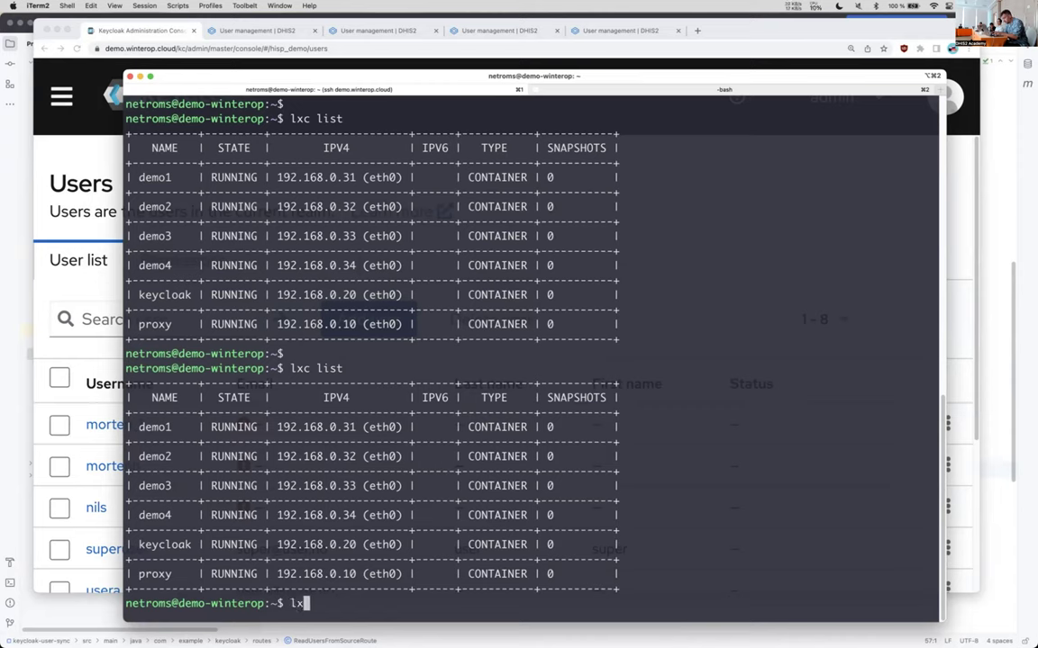
pyautogui.write('c xec')
pyautogui.press('BackSpace')
pyautogui.press('BackSpace')
pyautogui.press('BackSpace')
pyautogui.write('exec demo1 b')
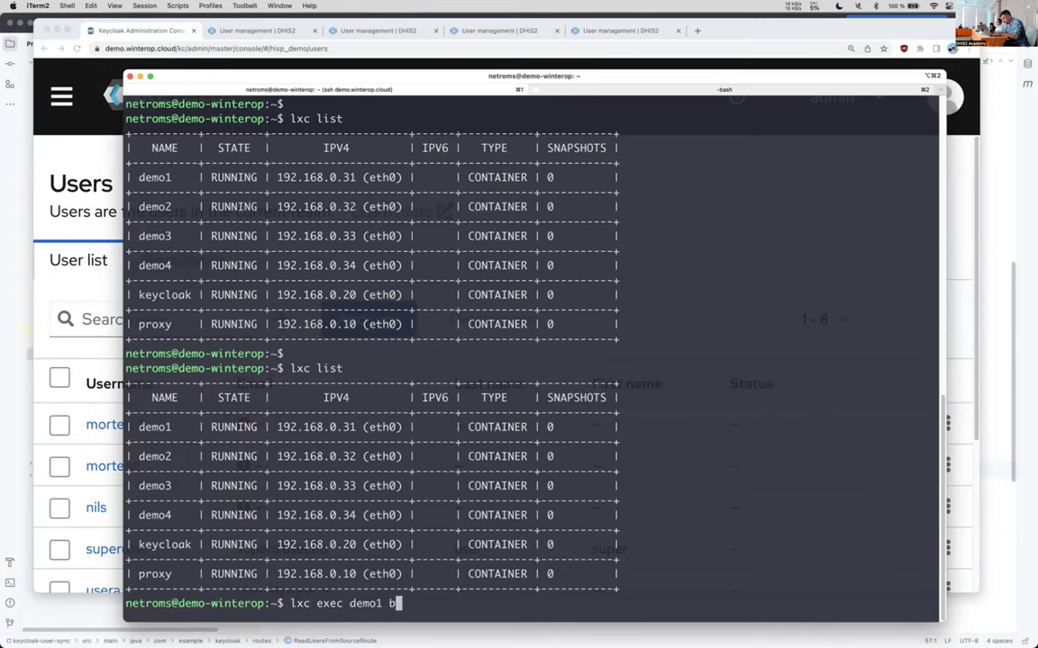
pyautogui.write('ash')
pyautogui.press('Return')
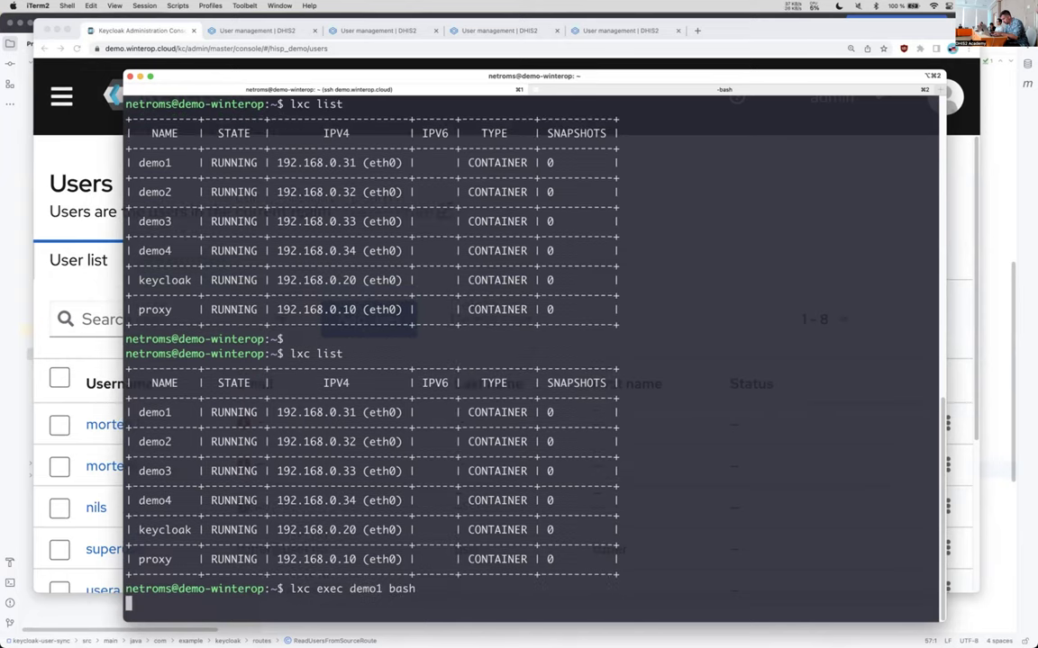
# Start the nano command for /opt/dhis2/dhis.conf
pyautogui.write('n')
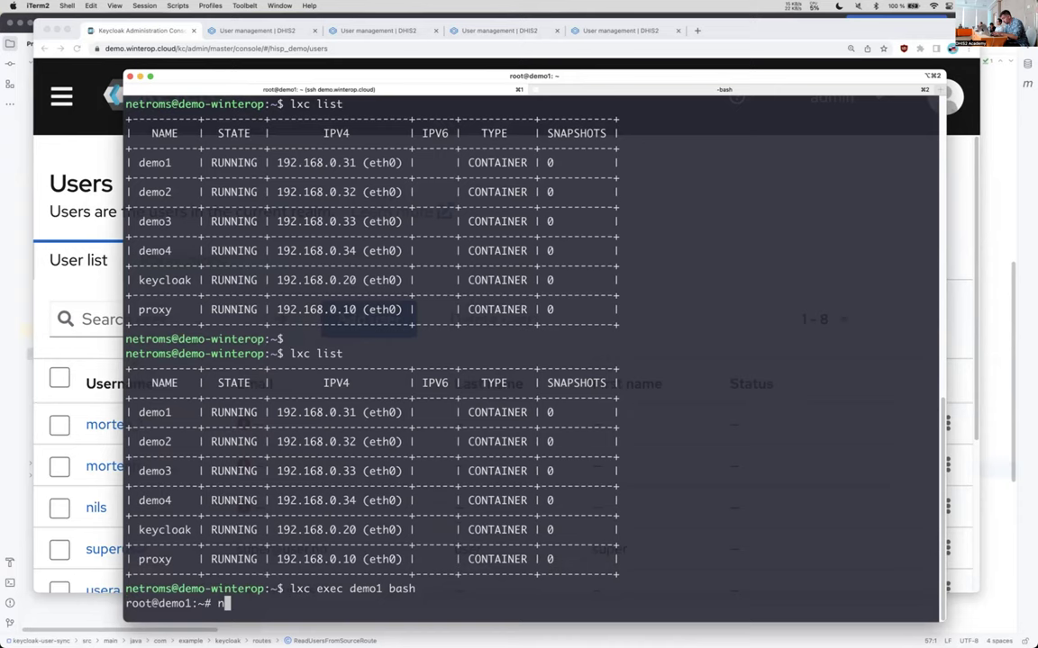
pyautogui.write('an')
pyautogui.write('o ')
pyautogui.write('/etc/')
pyautogui.press('BackSpace')
pyautogui.press('BackSpace')
pyautogui.press('BackSpace')
pyautogui.press('BackSpace')
pyautogui.write('opt/dhis2/')
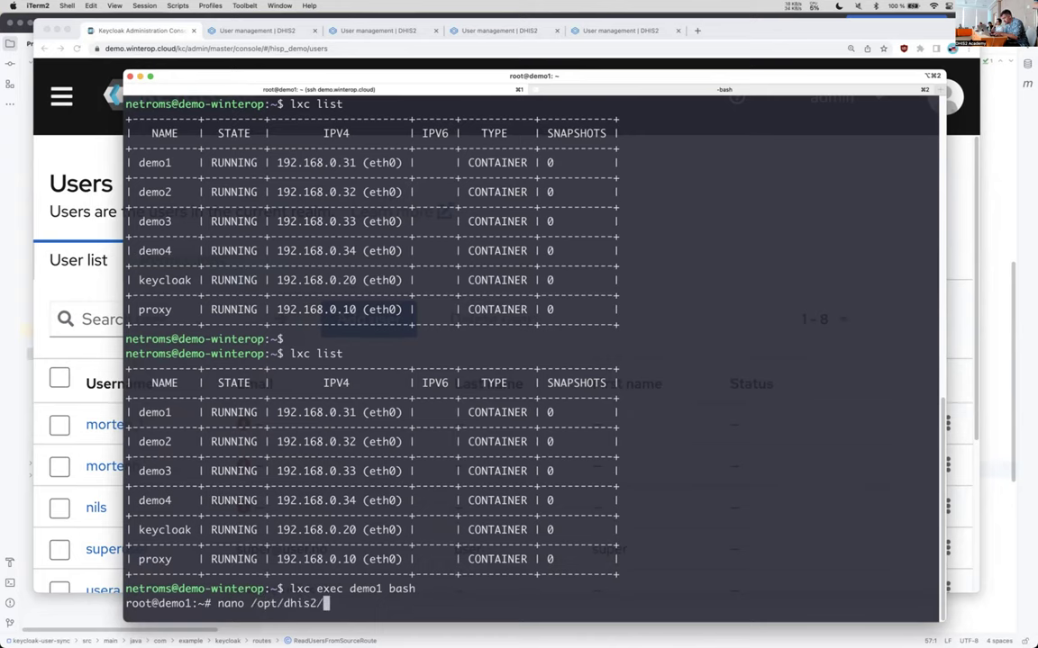
pyautogui.write('dhis.conf')
# Open /opt/dhis2/dhis.conf in nano and move past the database and audit settings
pyautogui.press('Return')
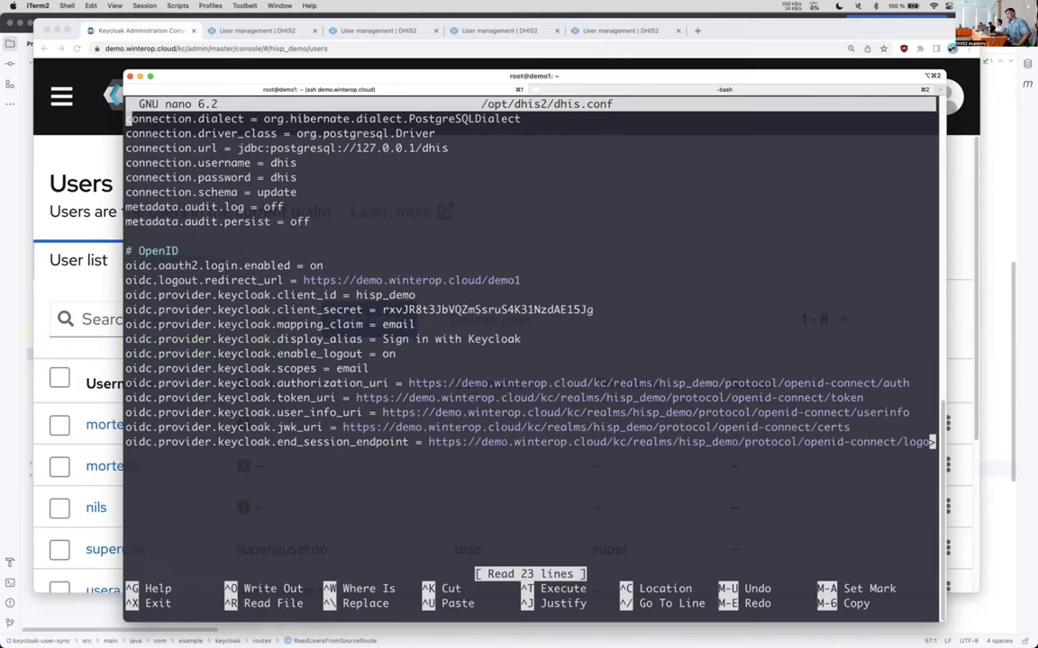
pyautogui.click(128, 133)
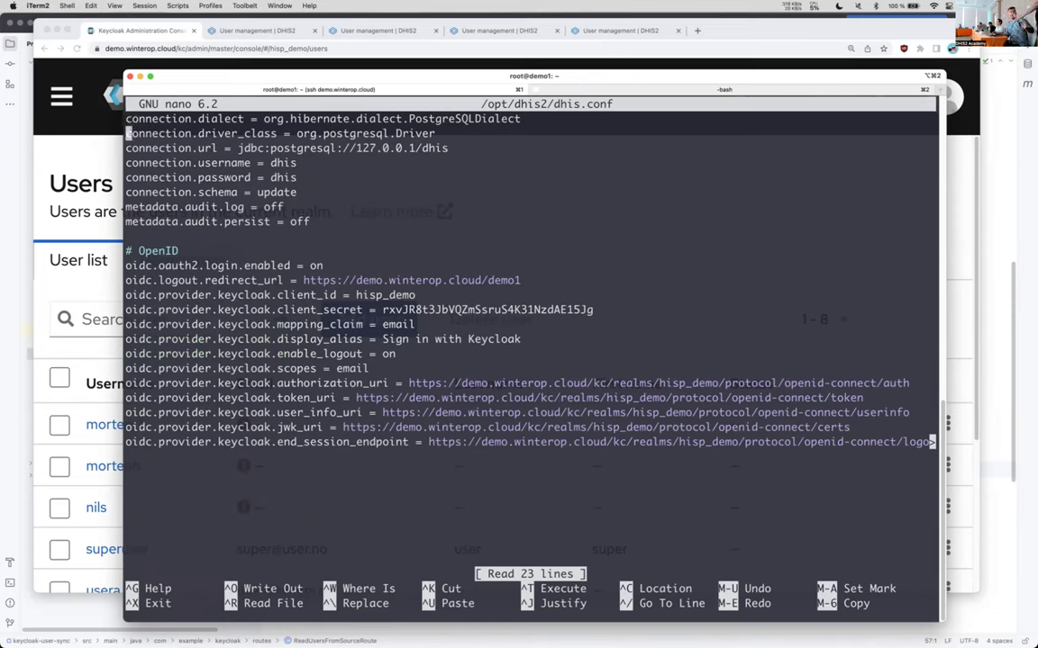
pyautogui.press('Down')
pyautogui.press('Down')
pyautogui.press('Down')
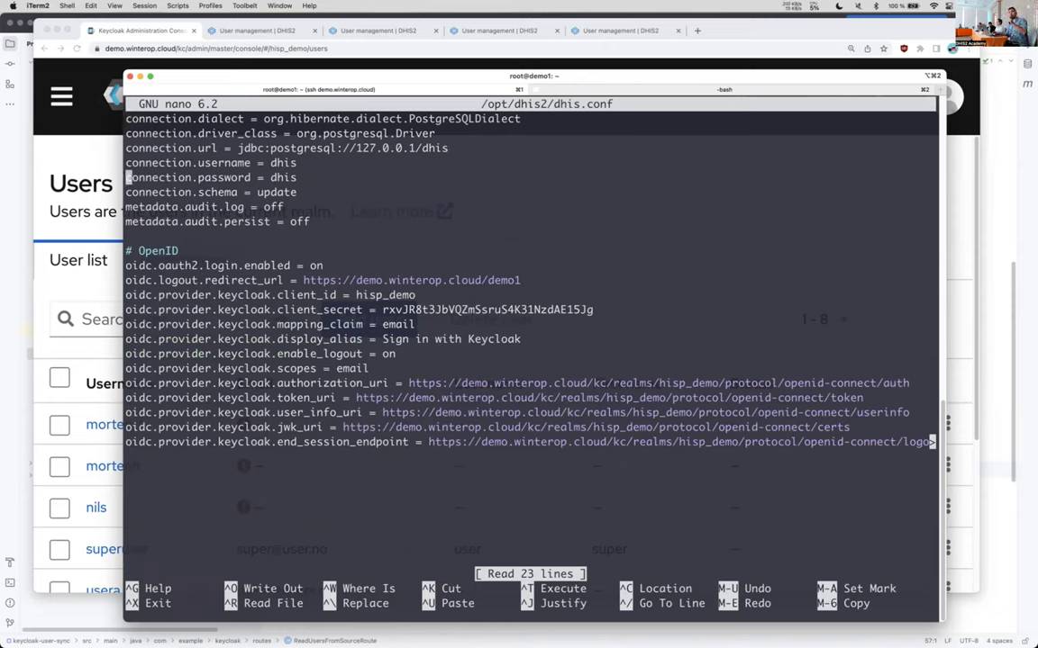
pyautogui.press('Down')
pyautogui.press('Down')
pyautogui.press('Down')
pyautogui.press('Down')
pyautogui.press('Down')
pyautogui.press('Down')
pyautogui.press('Down')
pyautogui.press('Down')
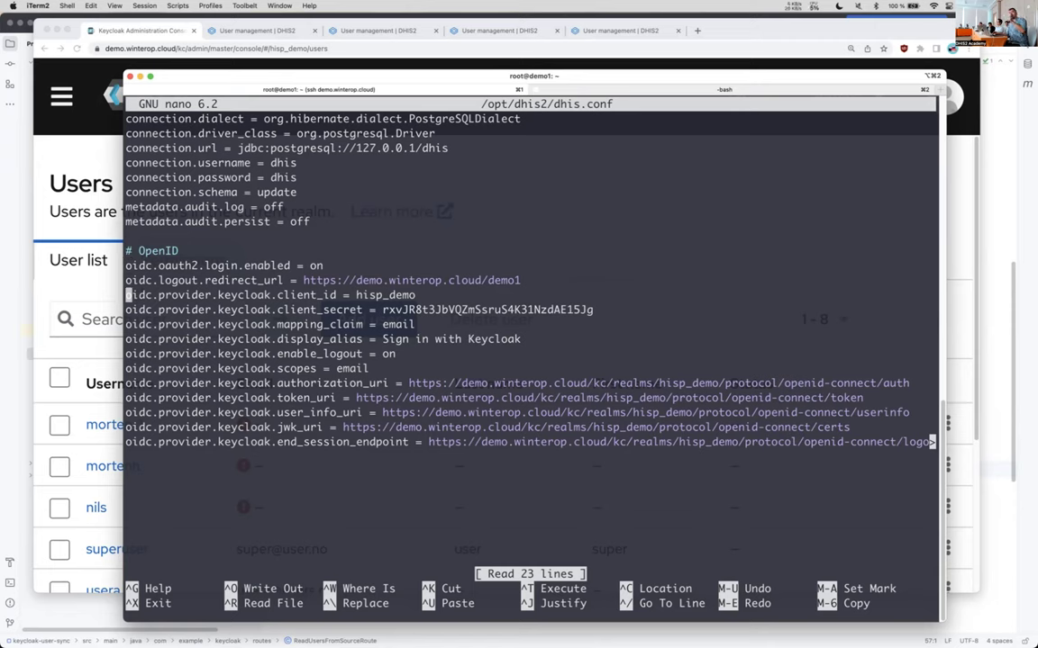
pyautogui.press('Down')
# Review the Keycloak client_id, authorization_uri and token_uri lines, then exit nano
pyautogui.click(128, 280)
pyautogui.click(127, 295)
pyautogui.press('Down')
pyautogui.press('Down')
pyautogui.press('Down')
pyautogui.press('Down')
pyautogui.press('Down')
pyautogui.press('Down')
pyautogui.press('Down')
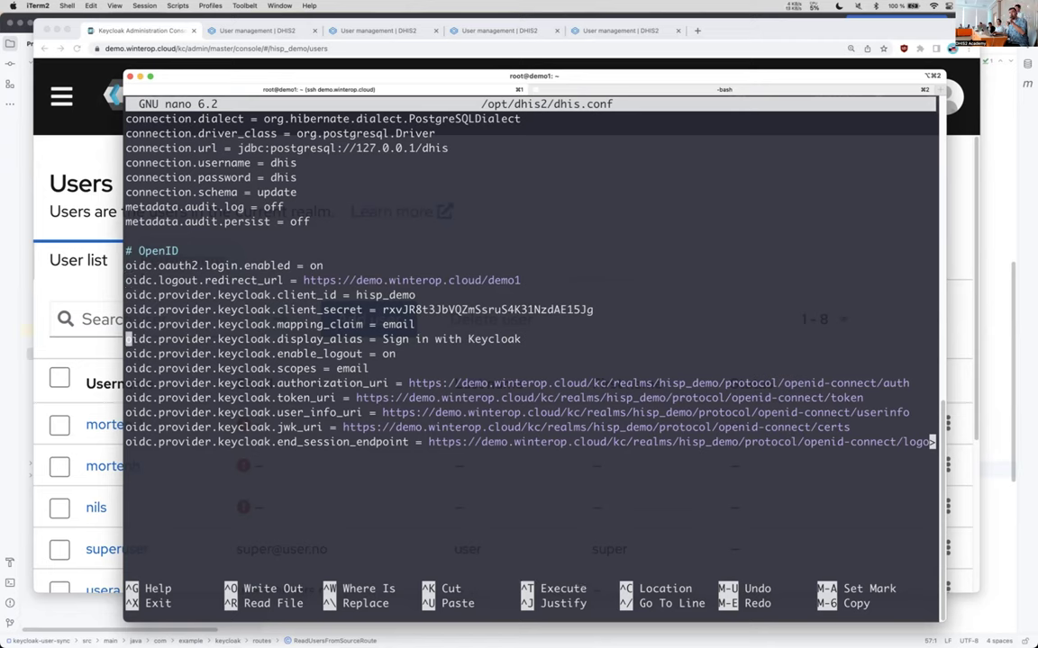
pyautogui.press('Up')
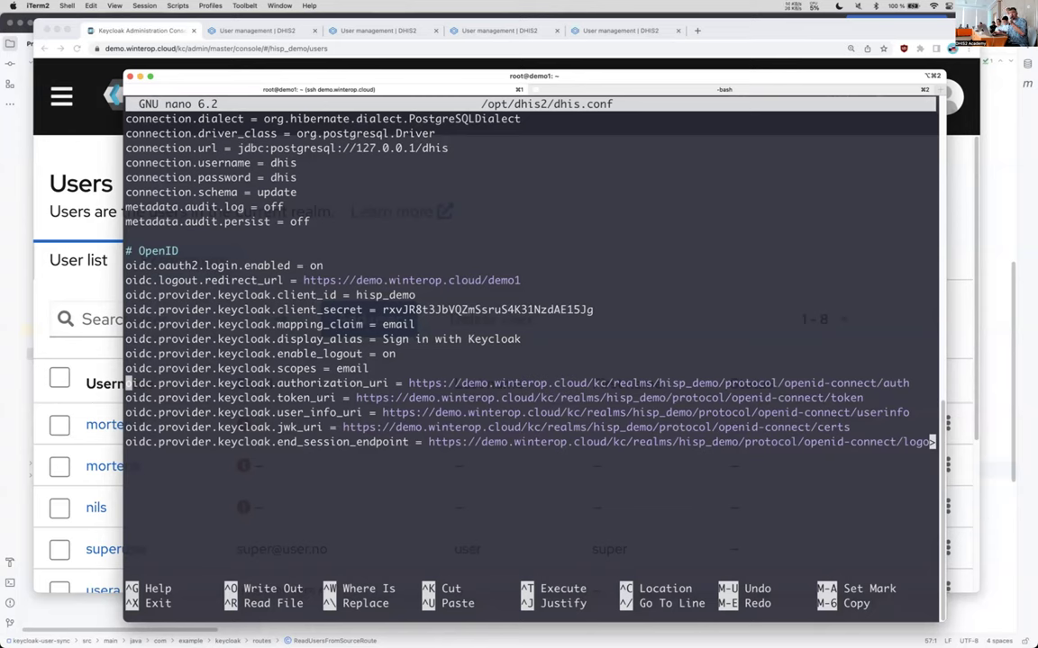
pyautogui.press('Down')
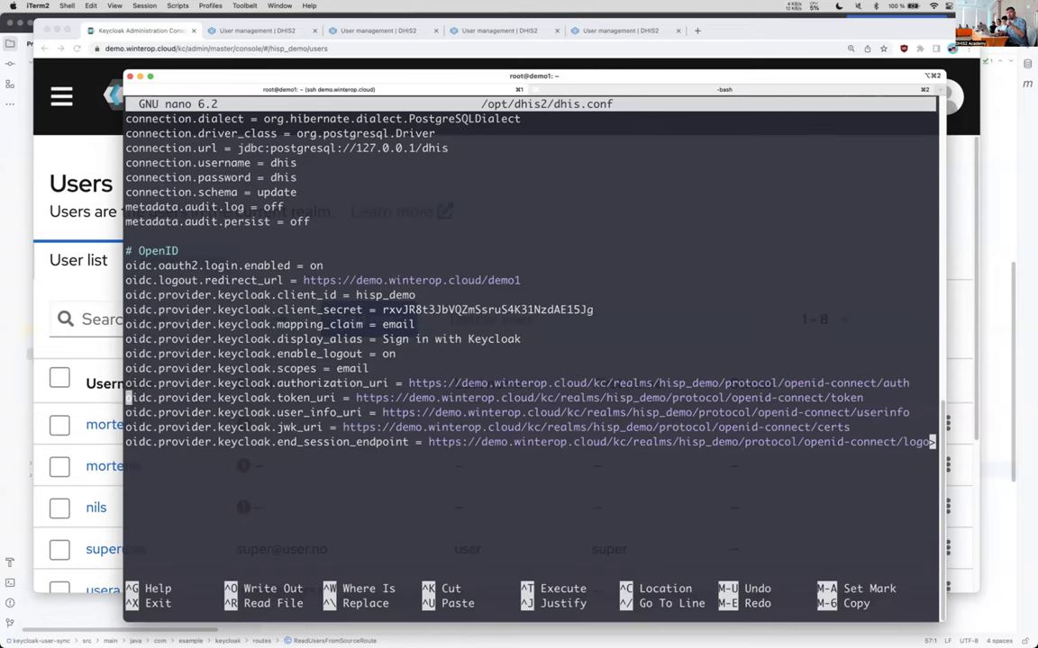
pyautogui.hotkey('ctrl', 'x')
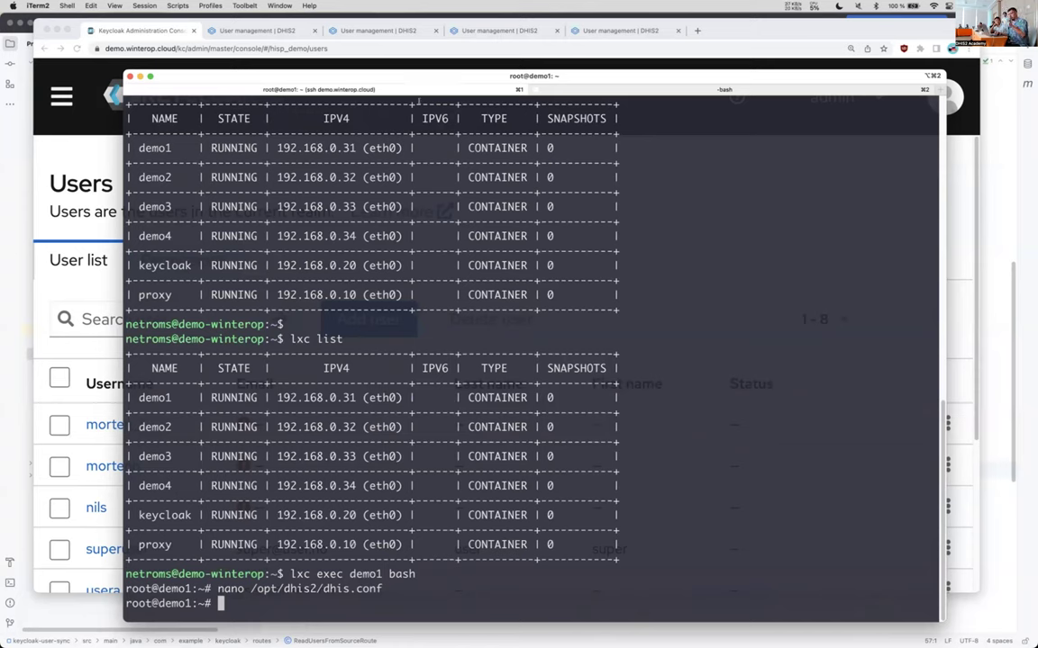
# Start adding a new user in the Keycloak admin console, signing back in as admin
pyautogui.click(85, 164)
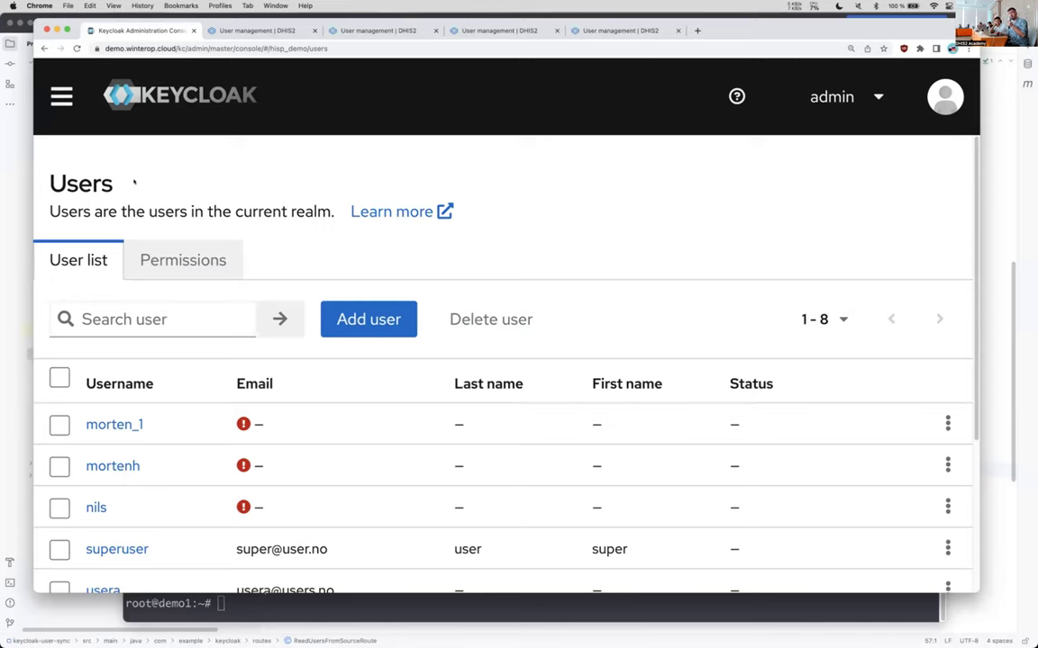
pyautogui.scroll(-1, 134, 183)
pyautogui.scroll(-3, 135, 185)
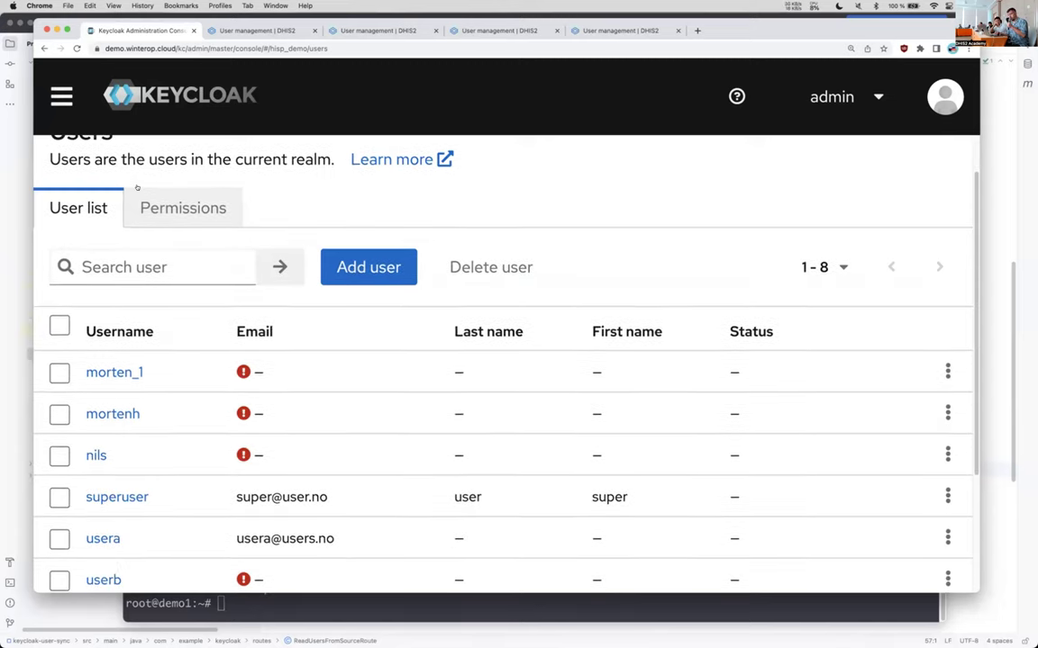
pyautogui.scroll(-1, 181, 278)
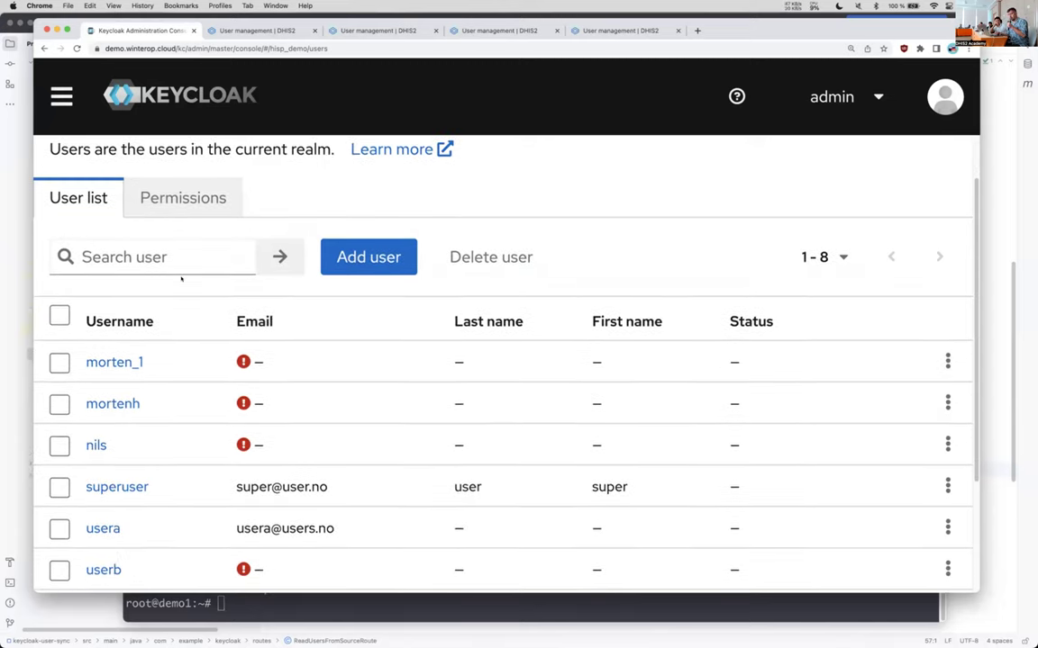
pyautogui.scroll(-8, 181, 279)
pyautogui.scroll(10, 187, 280)
pyautogui.click(365, 307)
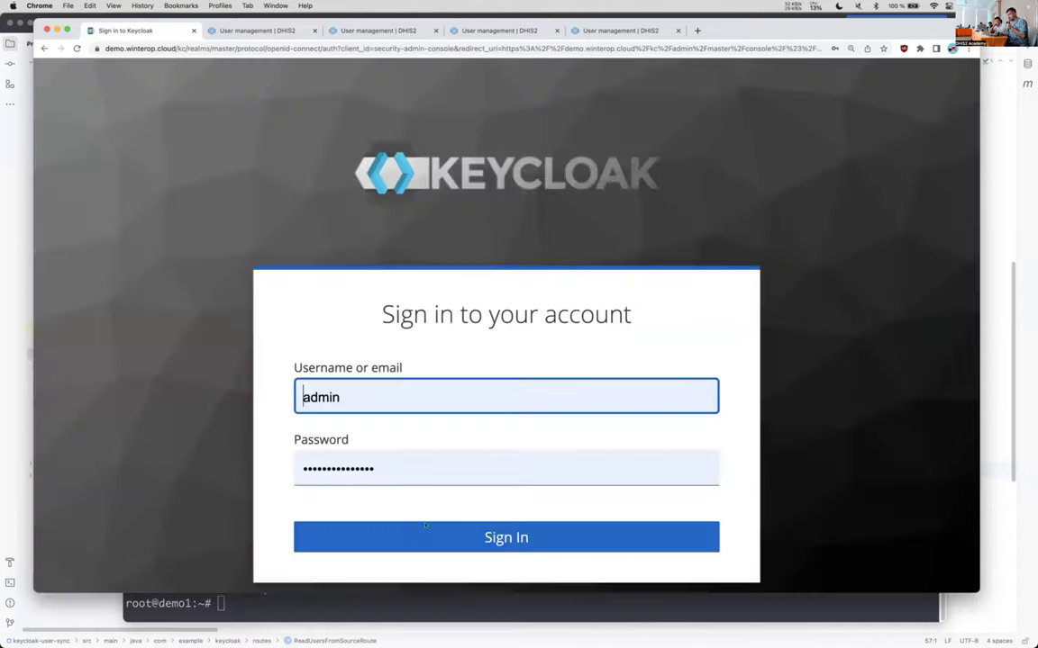
pyautogui.click(425, 526)
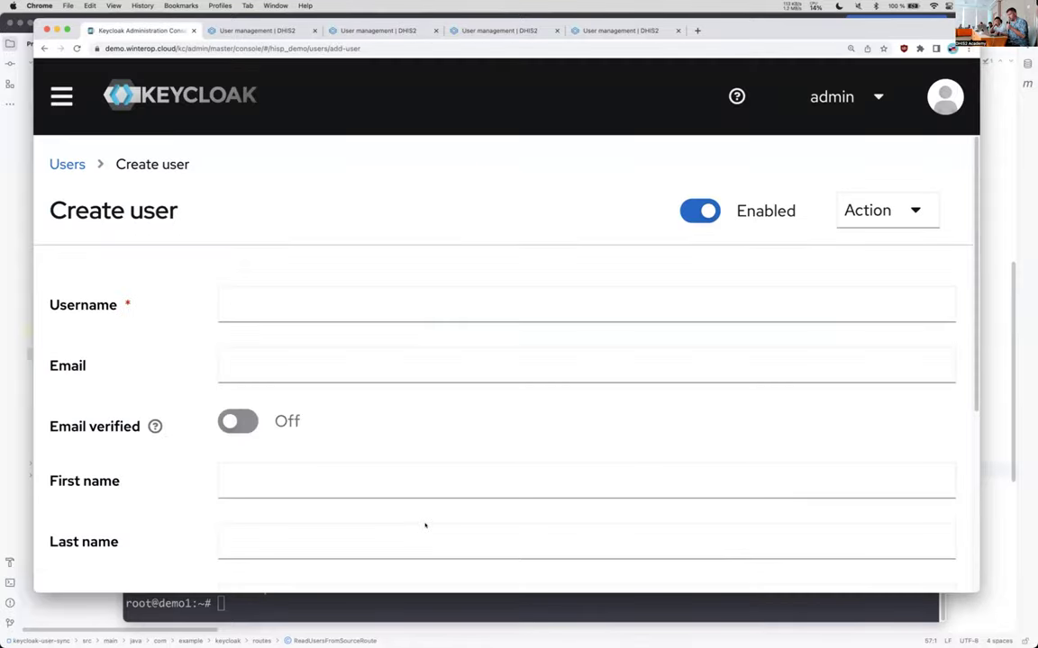
# Enter testuser as the username, begin the email, then switch to DHIS2 User Management
pyautogui.click(322, 304)
pyautogui.write('testuser')
pyautogui.click(245, 364)
pyautogui.write('testuser')
pyautogui.press('BackSpace')
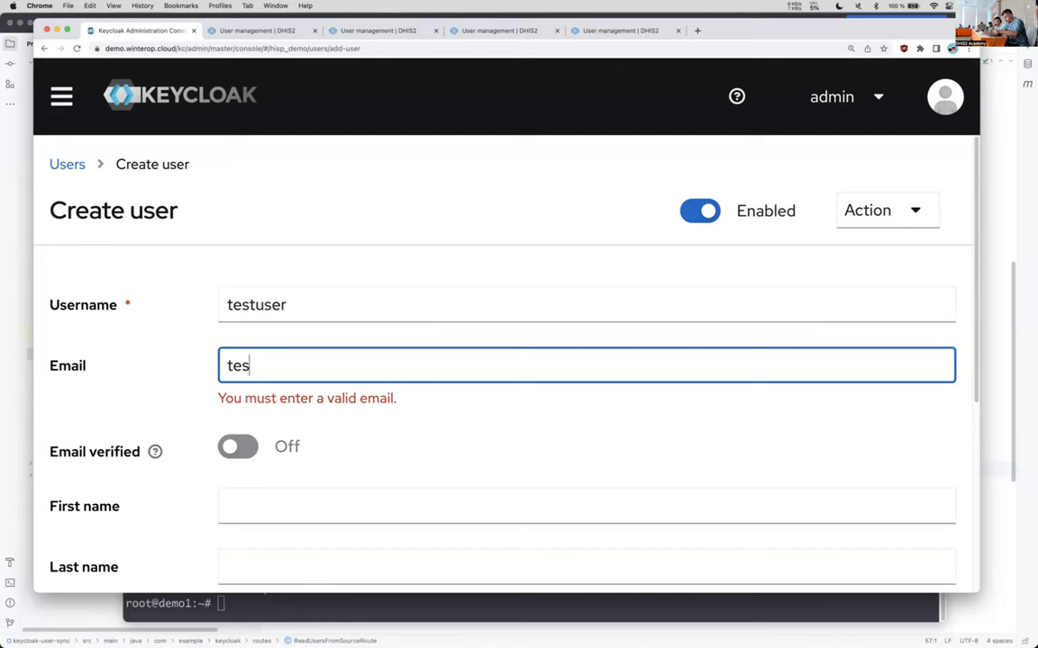
pyautogui.write('t')
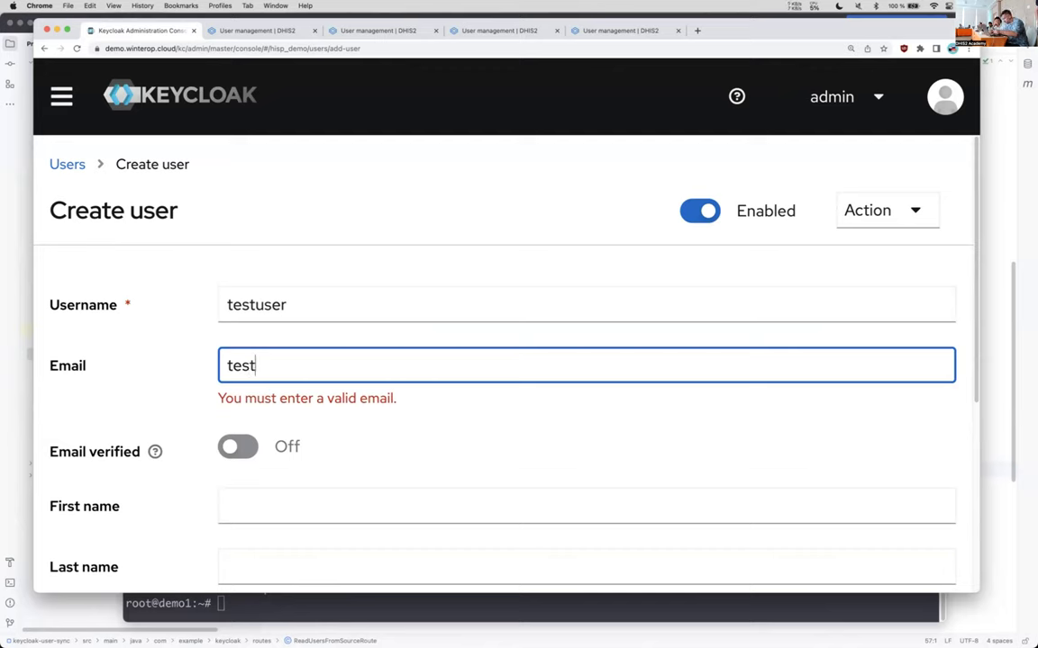
pyautogui.press('super+backslash')
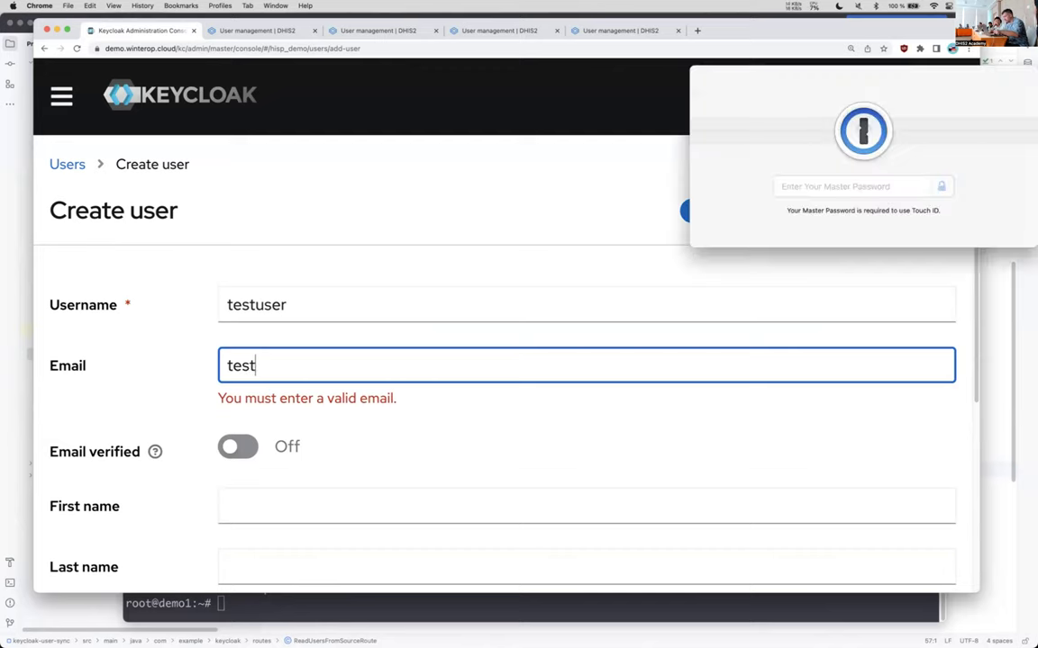
pyautogui.click(384, 369)
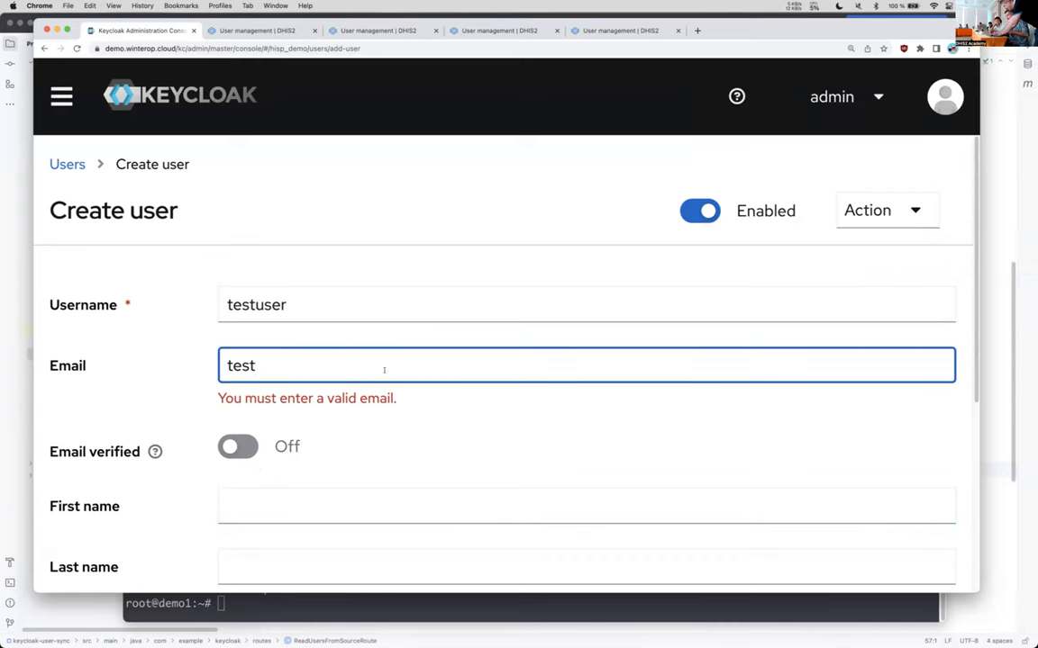
pyautogui.click(154, 451)
# Reload the DHIS2 user list, open Test User and copy its email address
pyautogui.press('super+4')
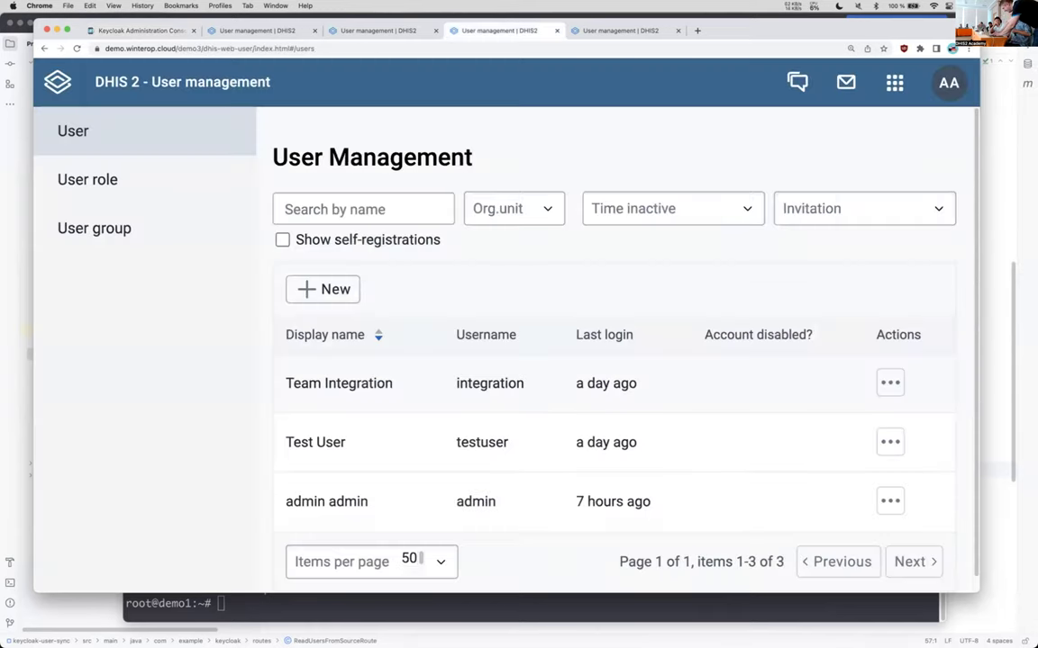
pyautogui.press('super+r')
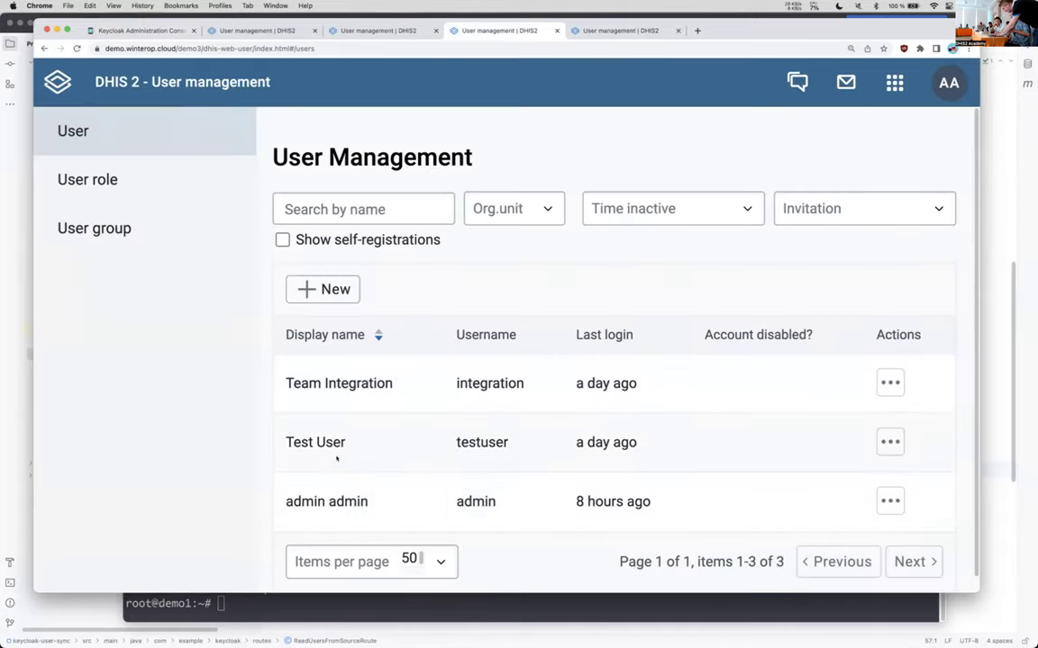
pyautogui.click(347, 419)
pyautogui.click(347, 375)
pyautogui.press('super+a')
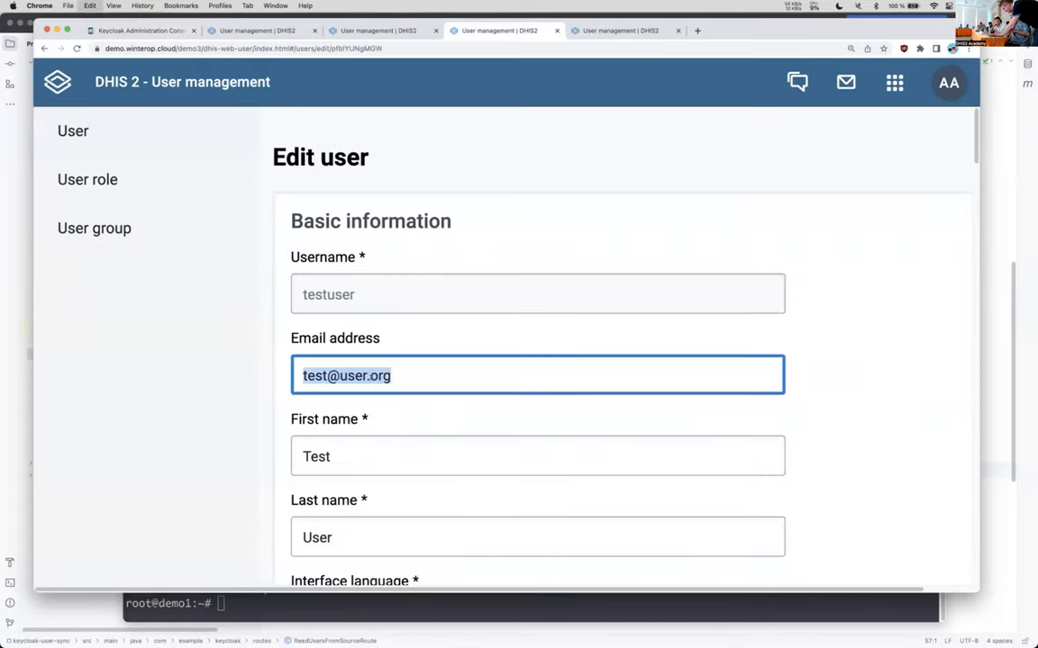
pyautogui.hotkey('ctrl', 'shift', 'Tab')
pyautogui.hotkey('ctrl', 'shift', 'Tab')
pyautogui.hotkey('ctrl', 'shift', 'Tab')
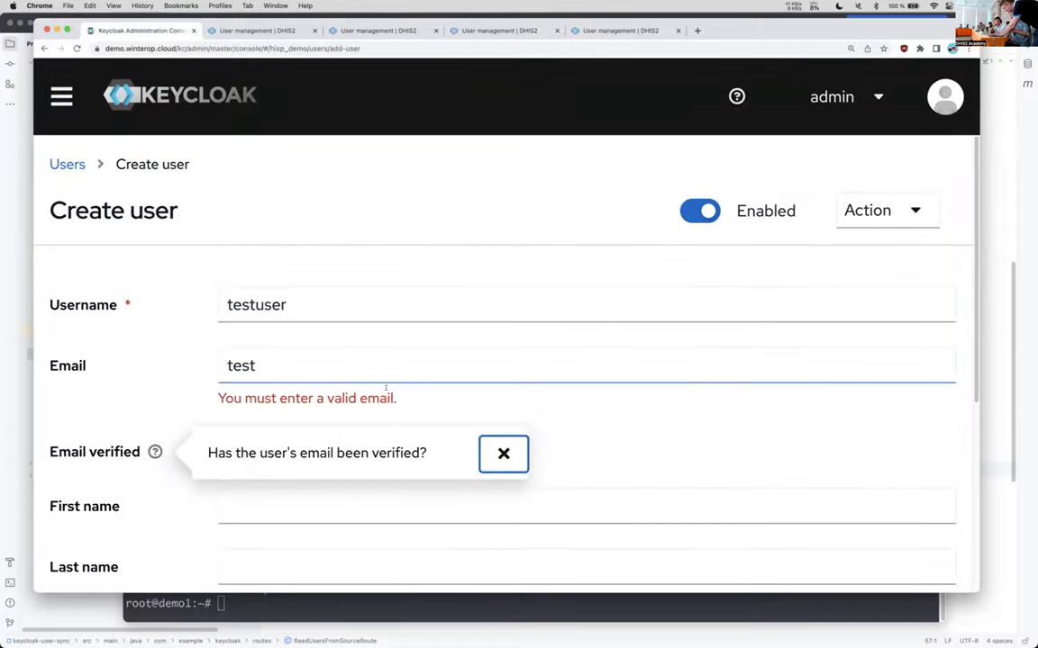
# Paste the copied email into the Email field and create testuser
pyautogui.press('super+a')
pyautogui.press('super+v')
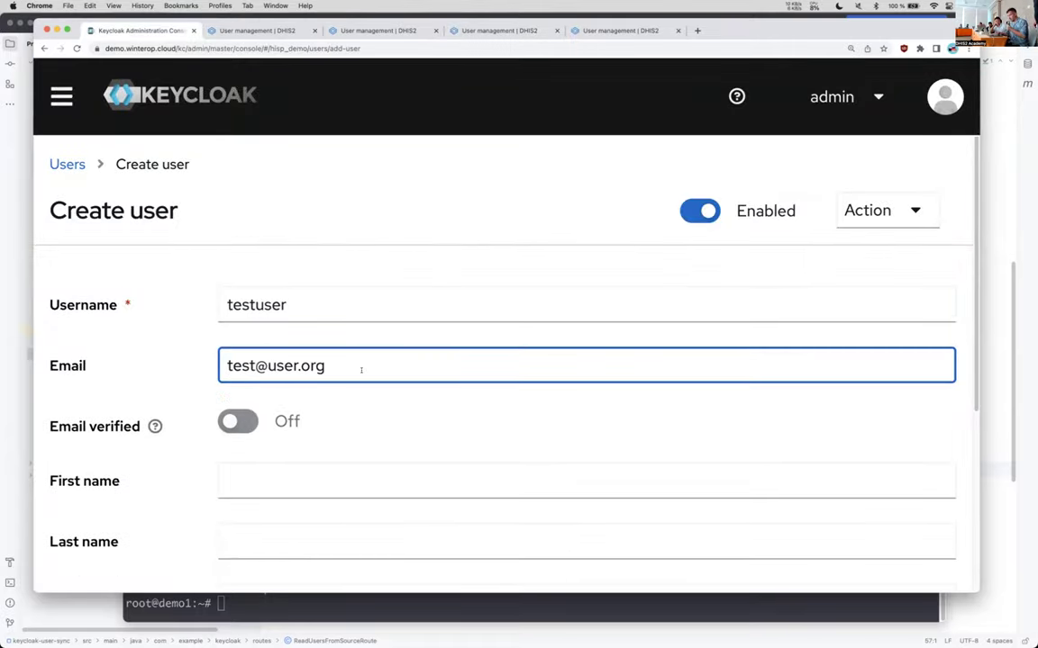
pyautogui.scroll(-1, 361, 370)
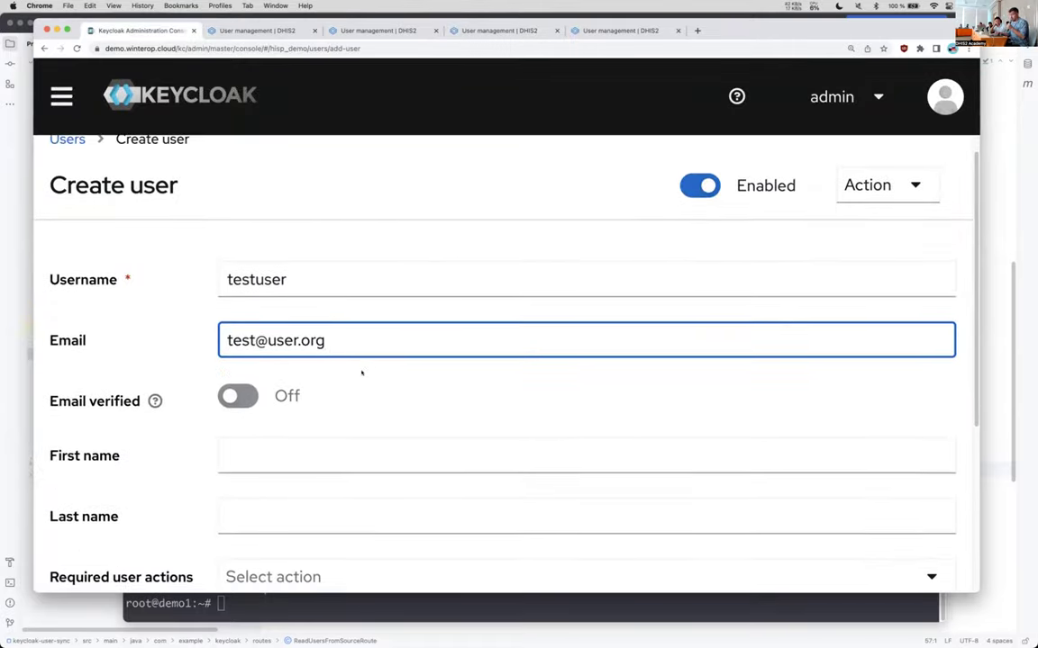
pyautogui.scroll(-1, 361, 372)
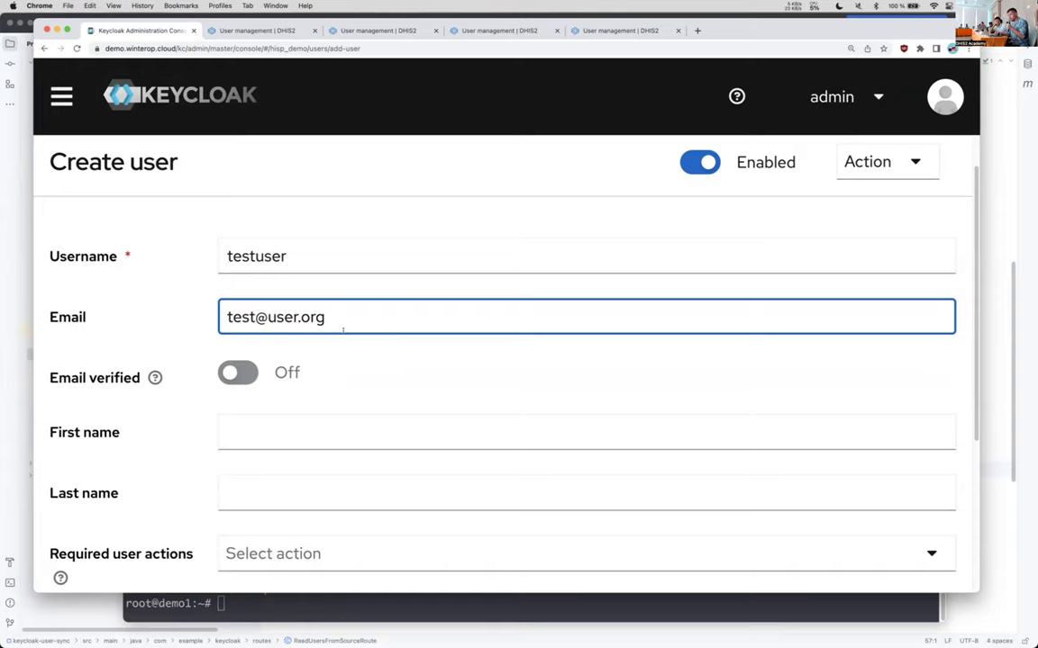
pyautogui.scroll(-5, 356, 360)
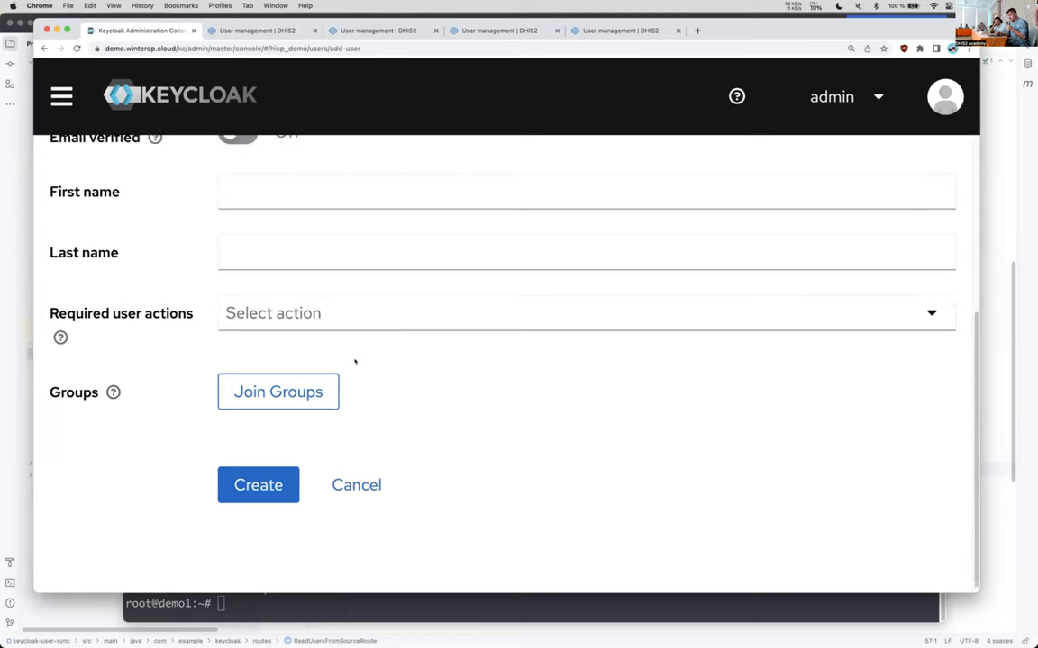
pyautogui.click(260, 477)
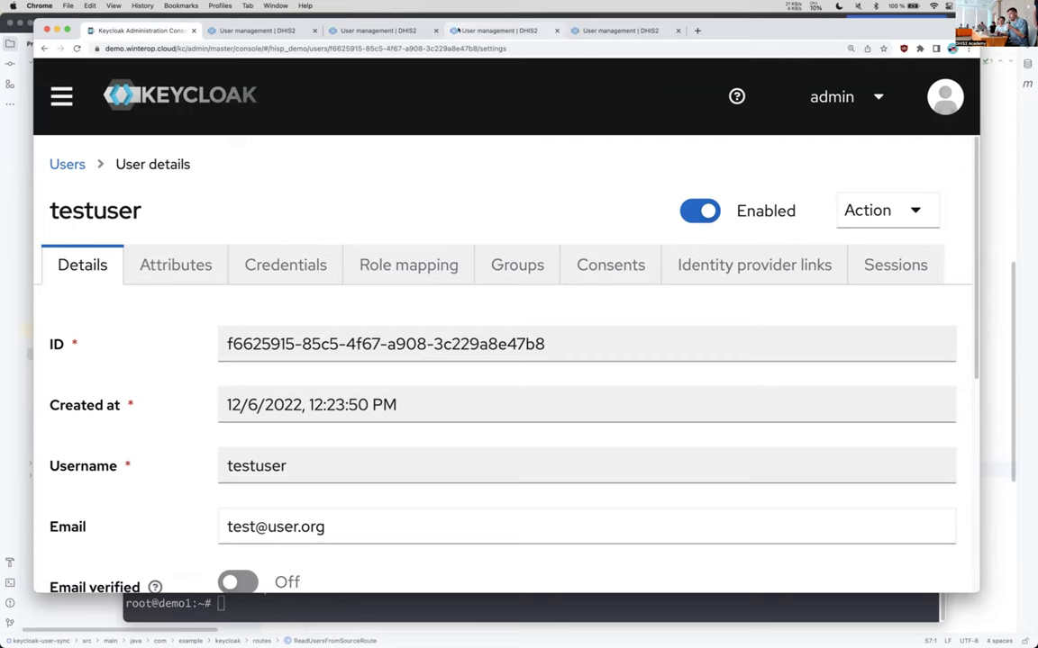
pyautogui.click(507, 31)
# Log the admin out of the demo4 DHIS2 instance
pyautogui.click(603, 31)
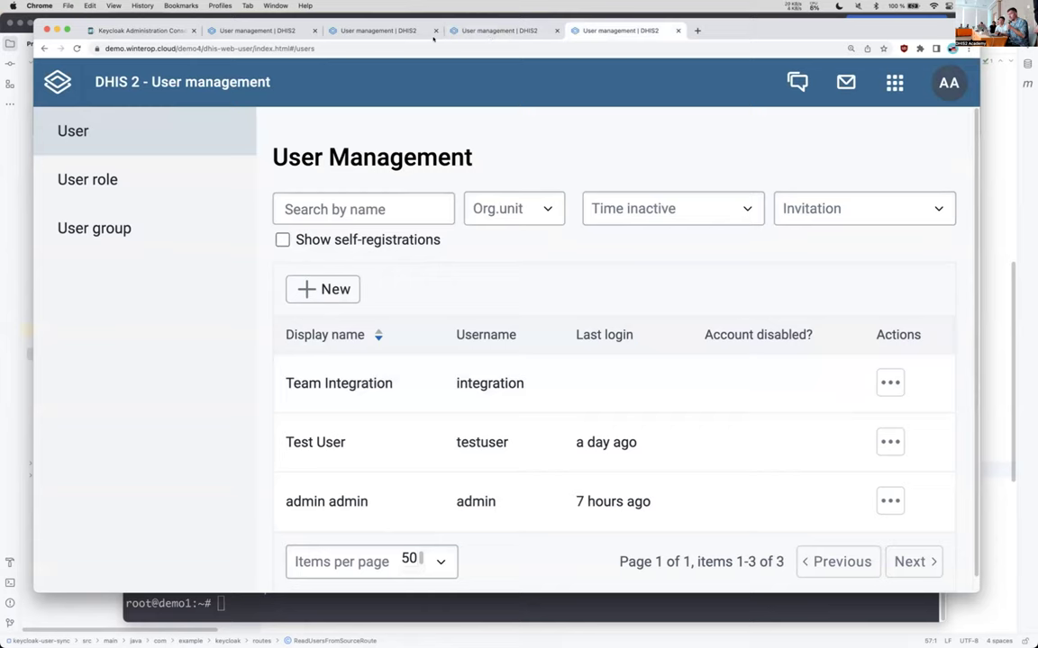
pyautogui.click(945, 82)
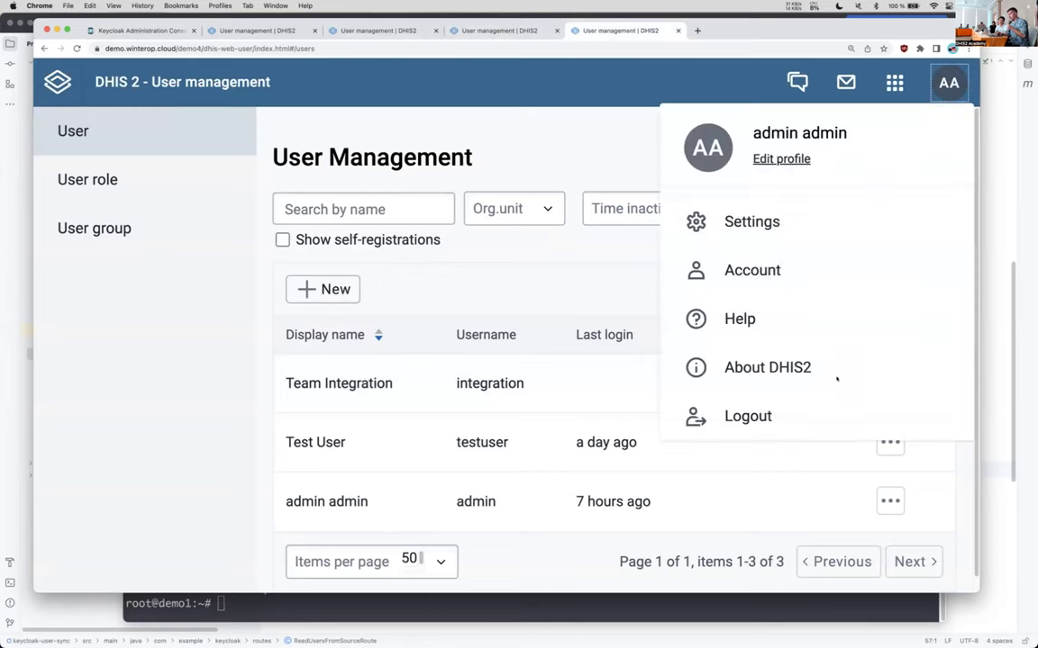
pyautogui.click(746, 418)
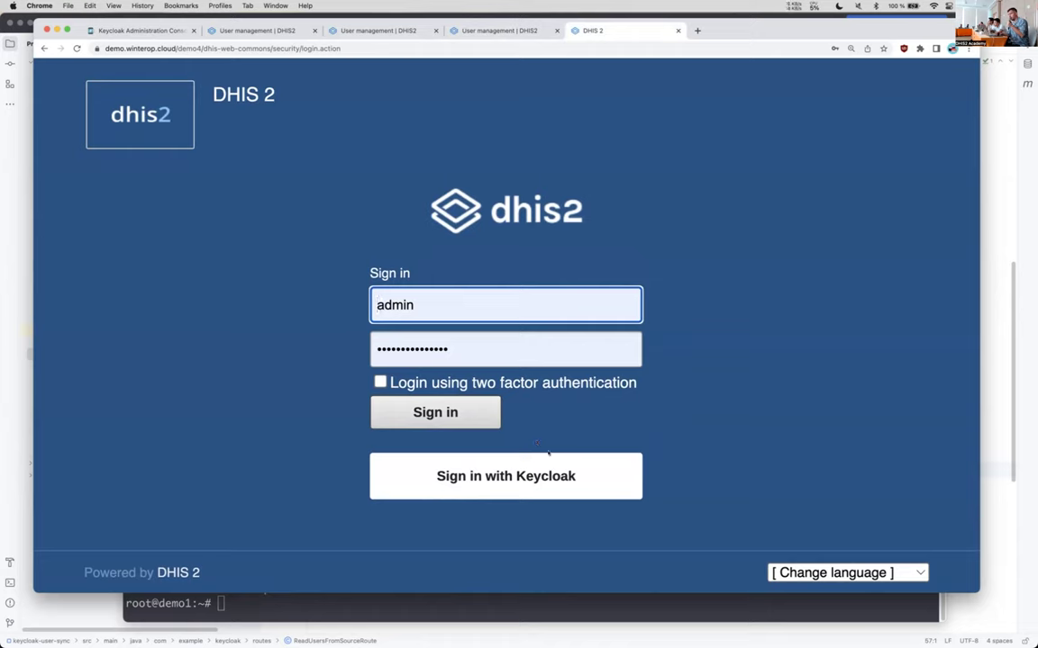
# Choose Sign in with Keycloak and enter testuser as the username
pyautogui.click(462, 474)
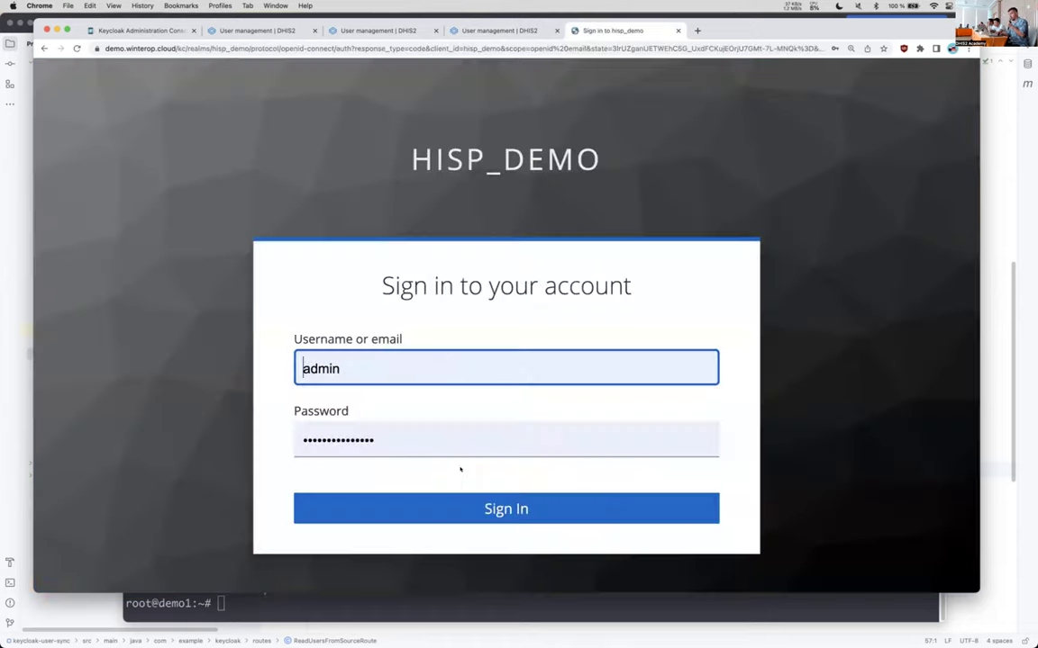
pyautogui.doubleClick(396, 360)
pyautogui.write('te')
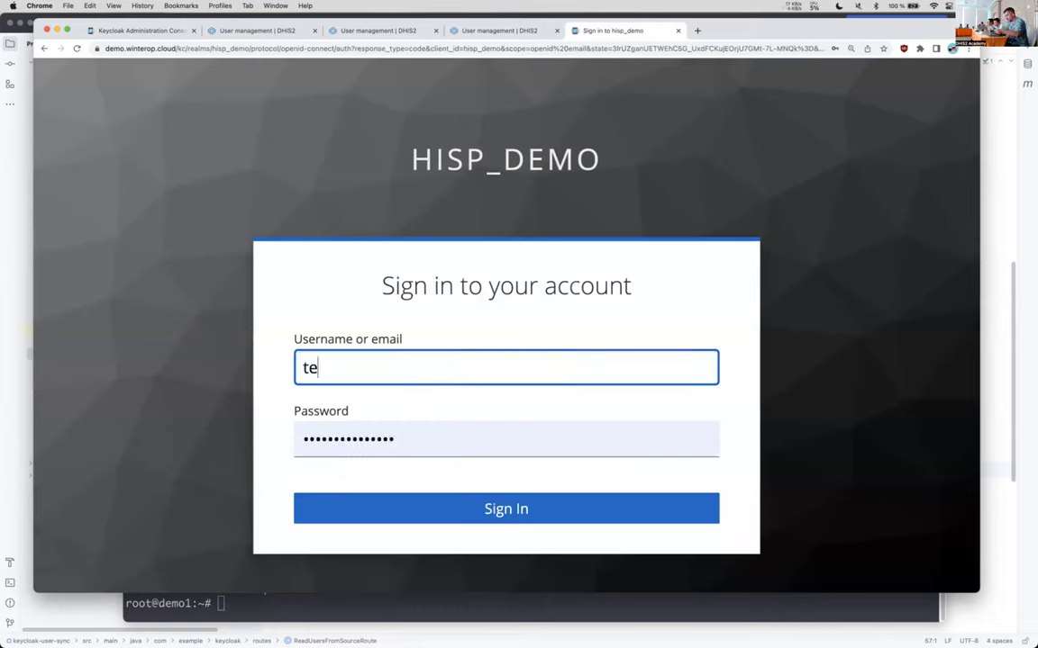
pyautogui.write('stuser')
pyautogui.press('Tab')
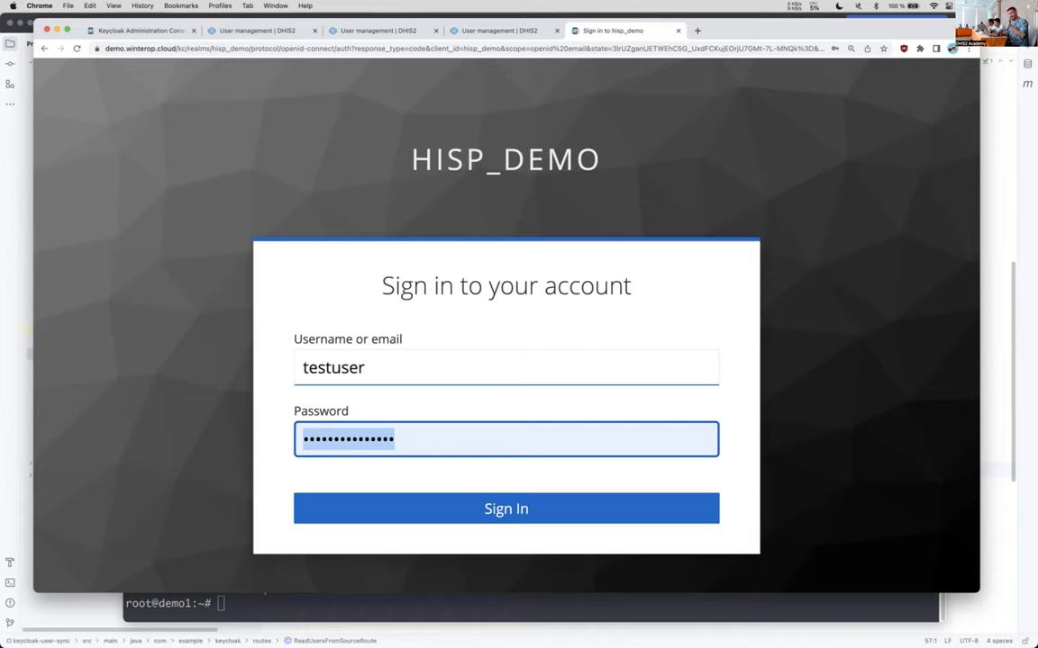
# Set and confirm a non-temporary password in testuser's Keycloak credentials
pyautogui.click(149, 33)
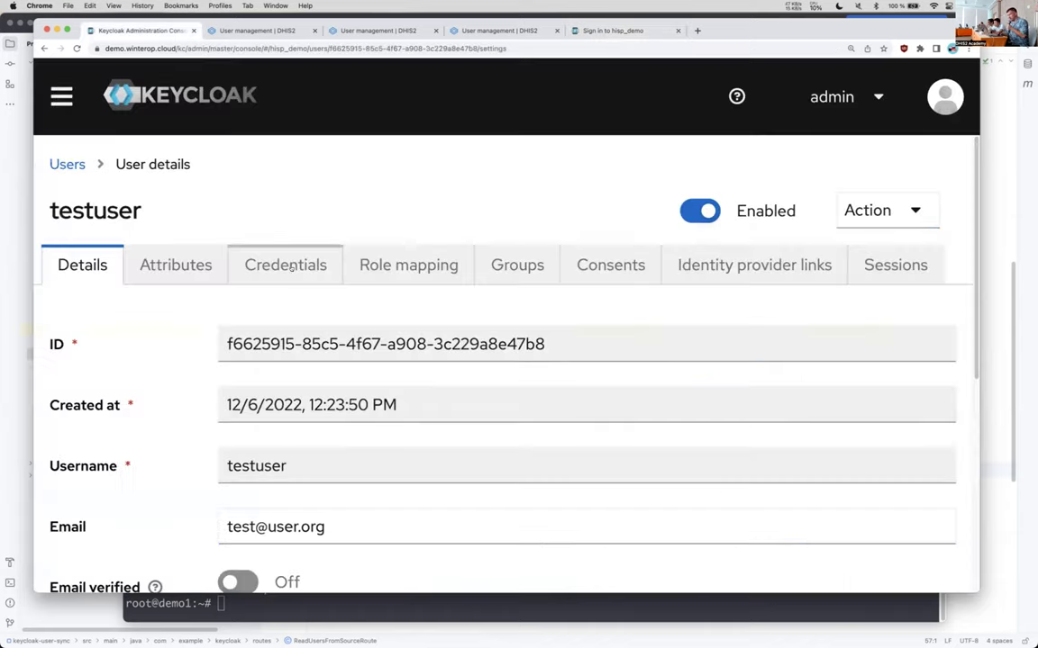
pyautogui.click(285, 265)
pyautogui.click(478, 516)
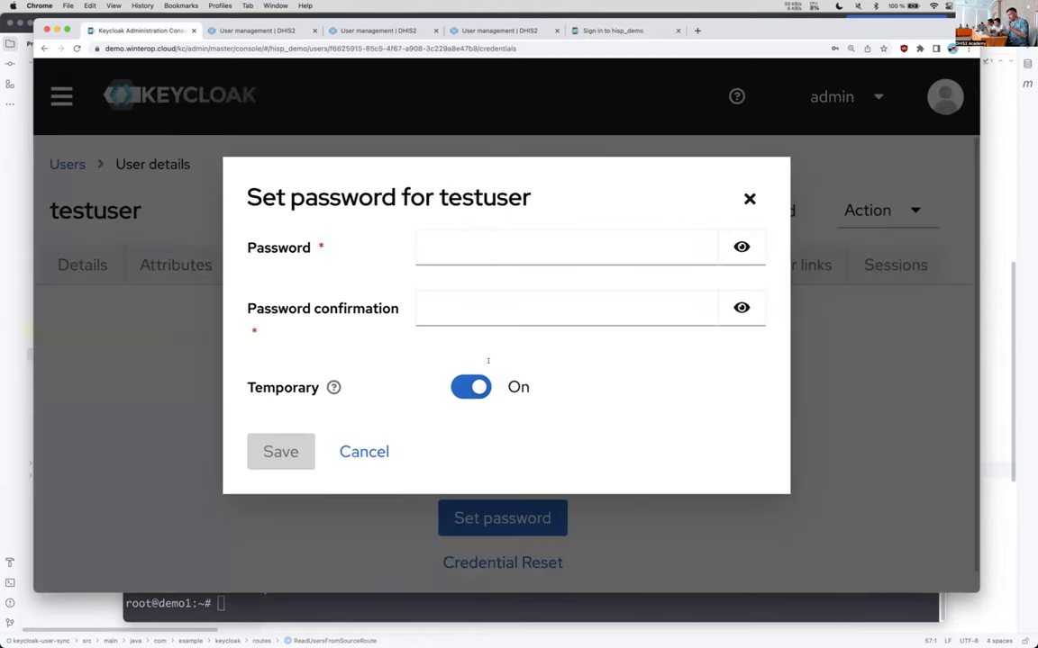
pyautogui.click(456, 256)
pyautogui.write('•••••••')
pyautogui.press('Tab')
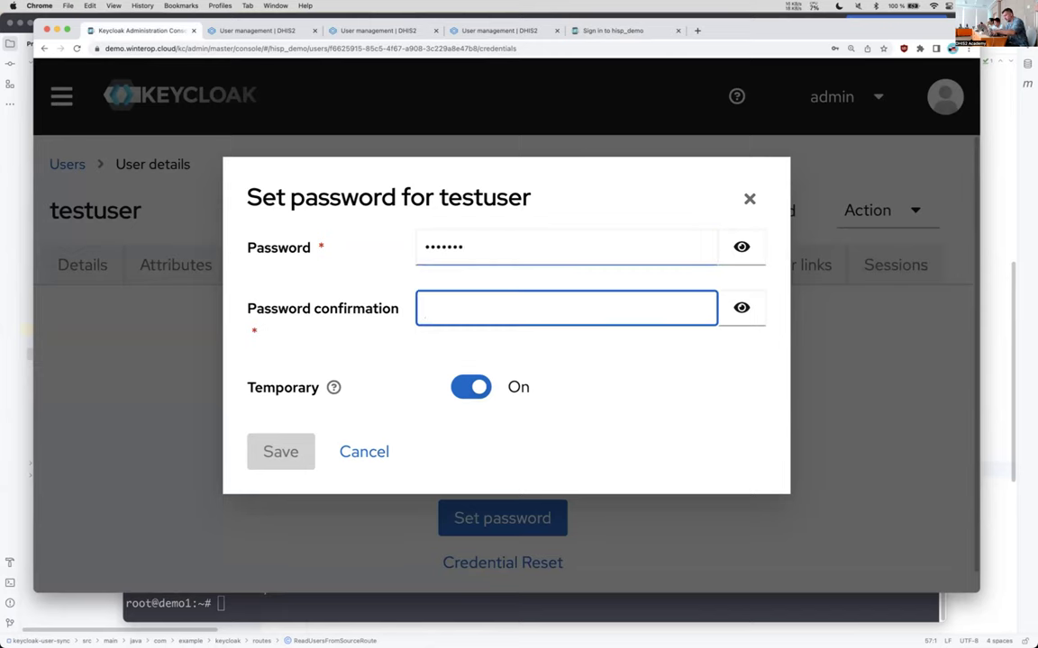
pyautogui.write('••••••')
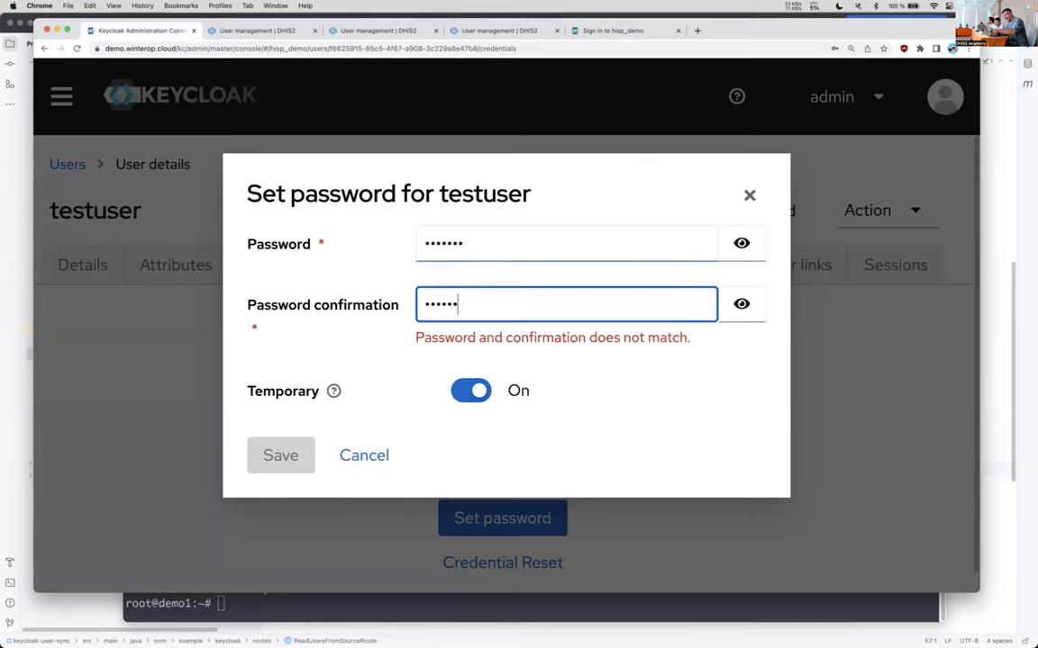
pyautogui.write('•')
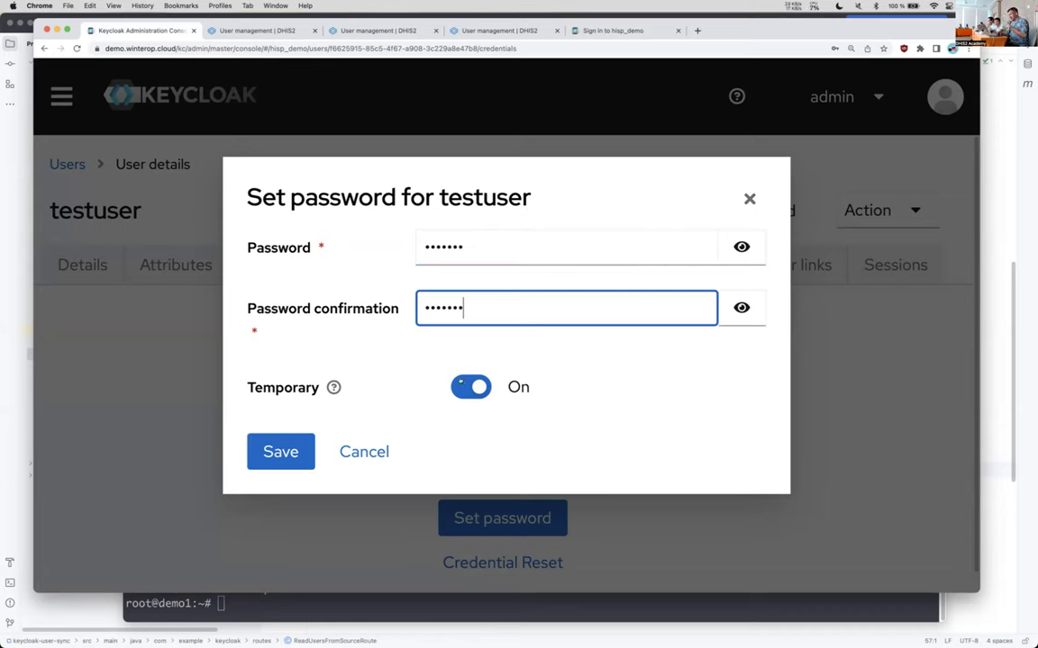
pyautogui.click(460, 383)
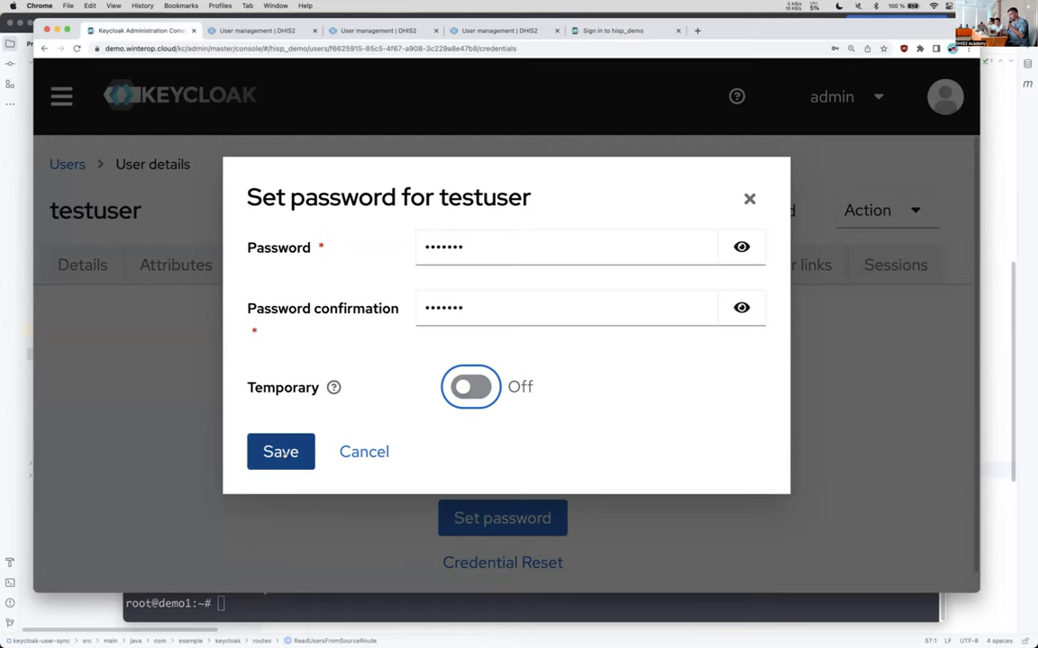
pyautogui.click(282, 453)
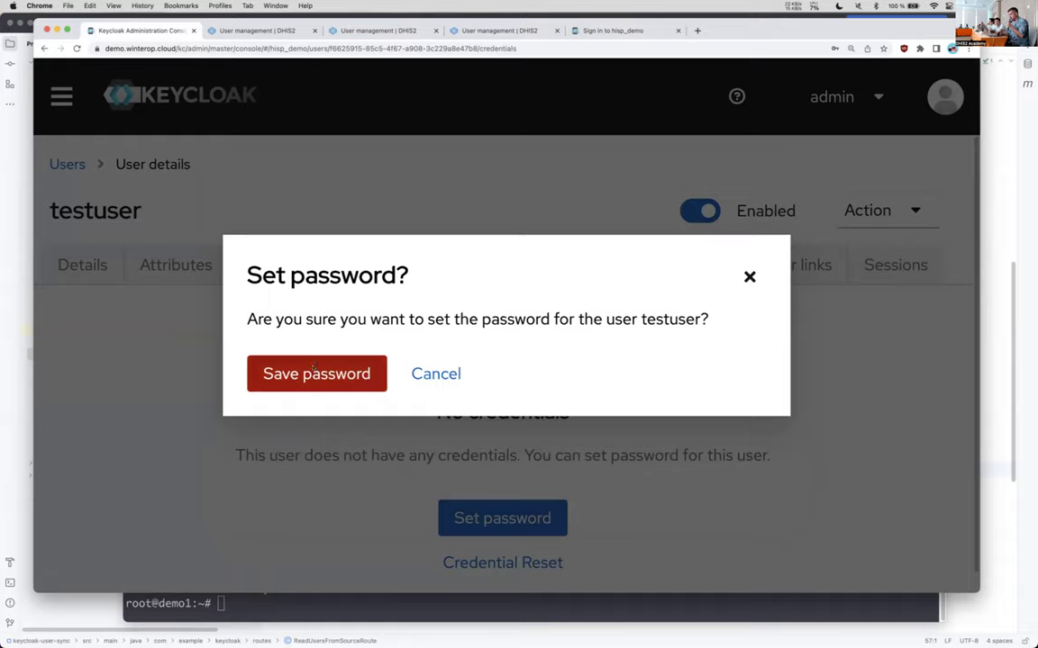
pyautogui.click(312, 371)
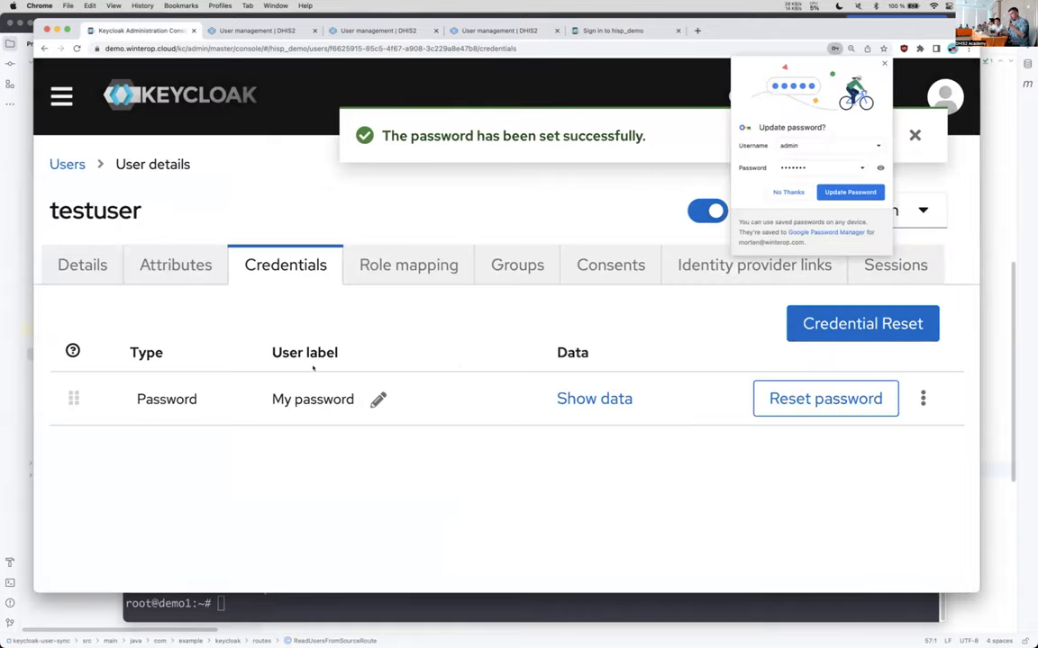
# Sign in as testuser with the new password, dismiss browser alerts, then log out
pyautogui.click(612, 29)
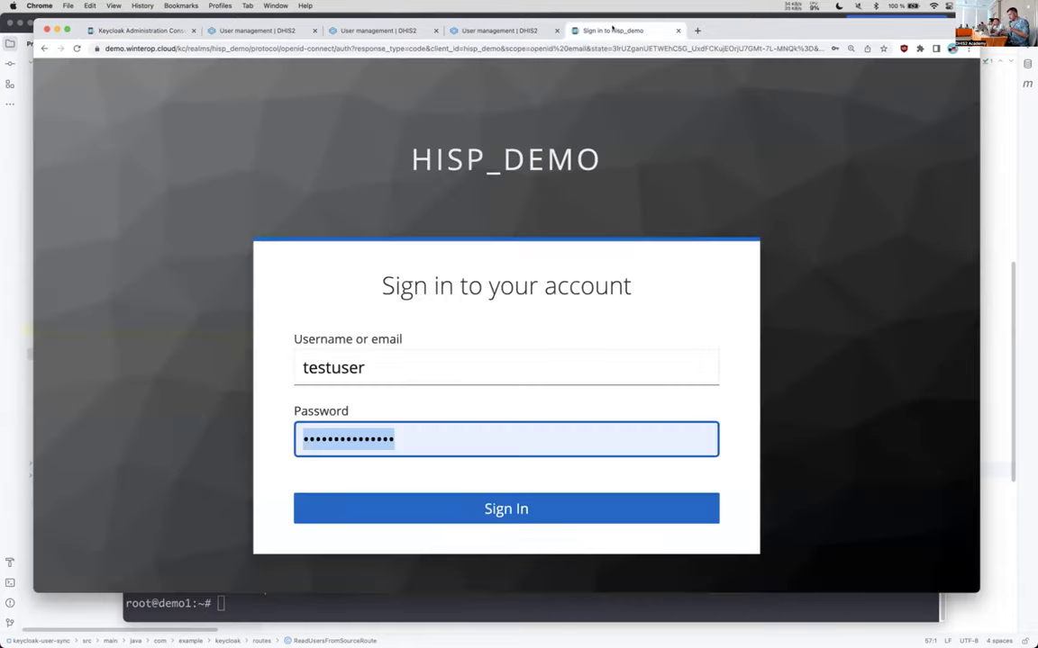
pyautogui.write('•••')
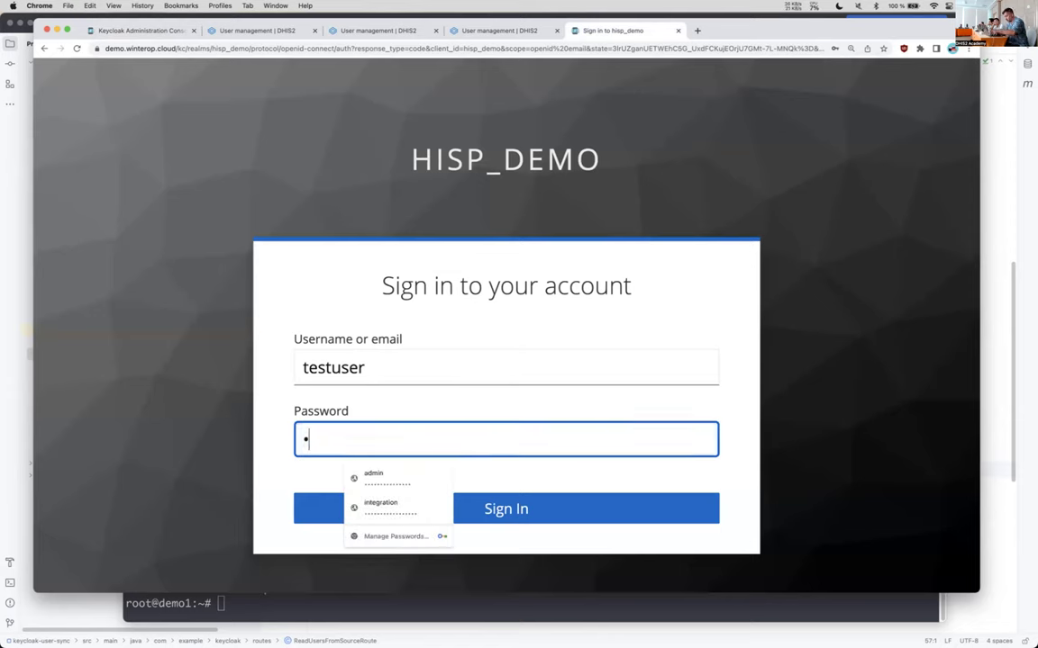
pyautogui.write('••••')
pyautogui.click(524, 509)
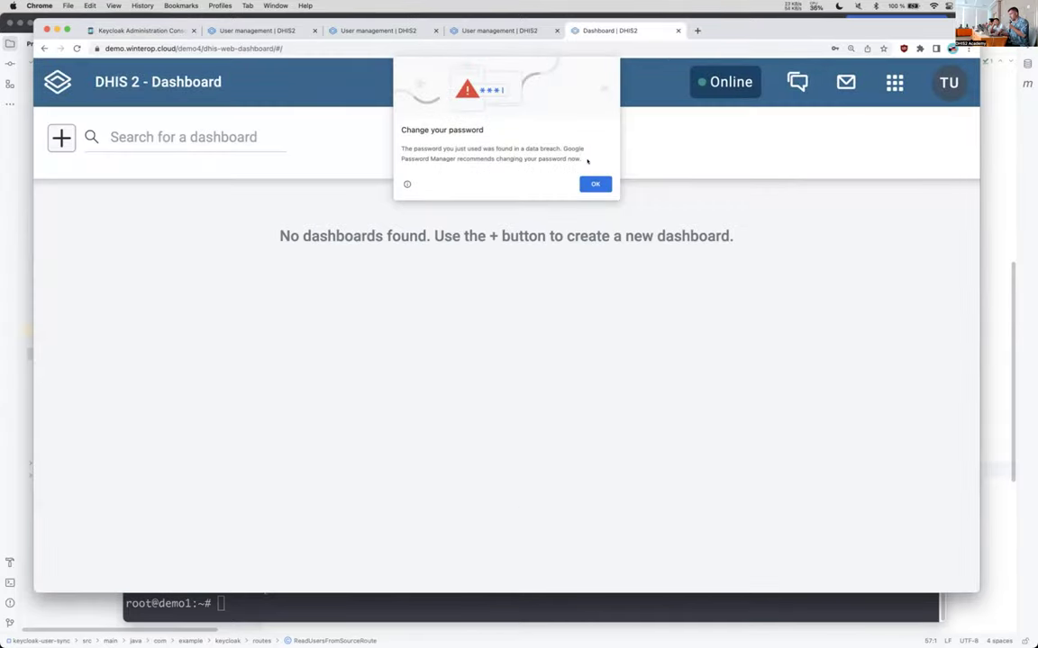
pyautogui.click(596, 184)
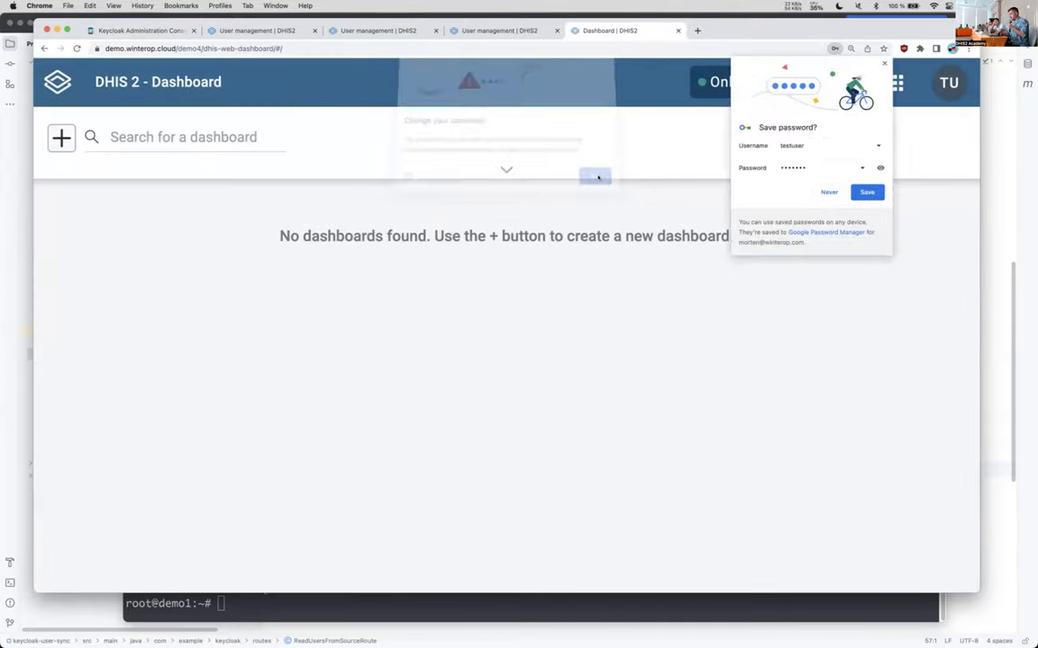
pyautogui.click(829, 192)
pyautogui.click(934, 86)
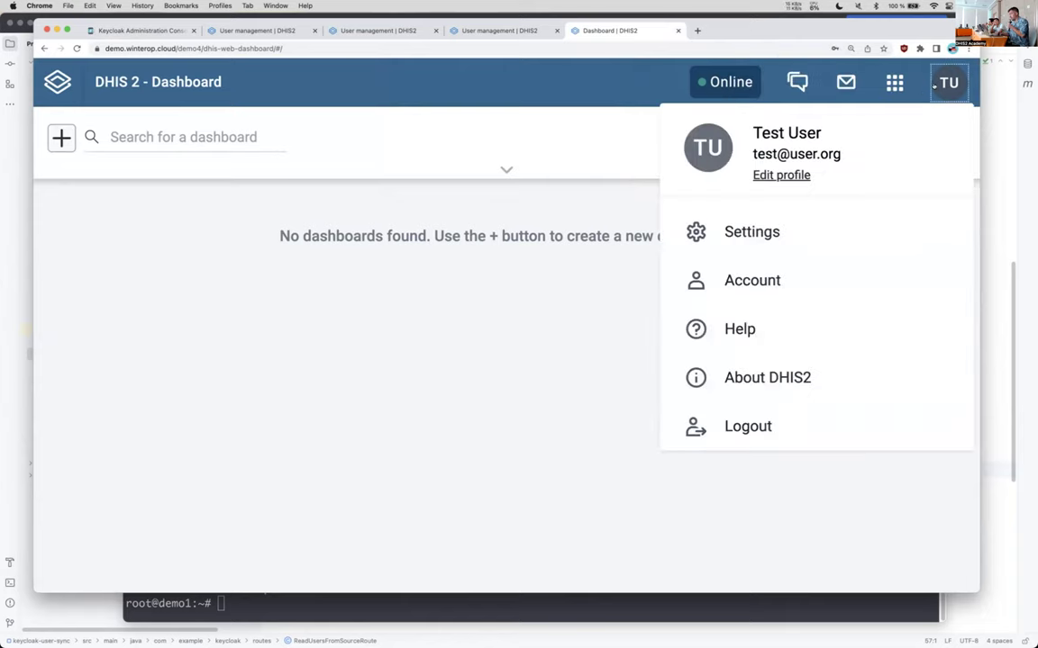
pyautogui.click(798, 421)
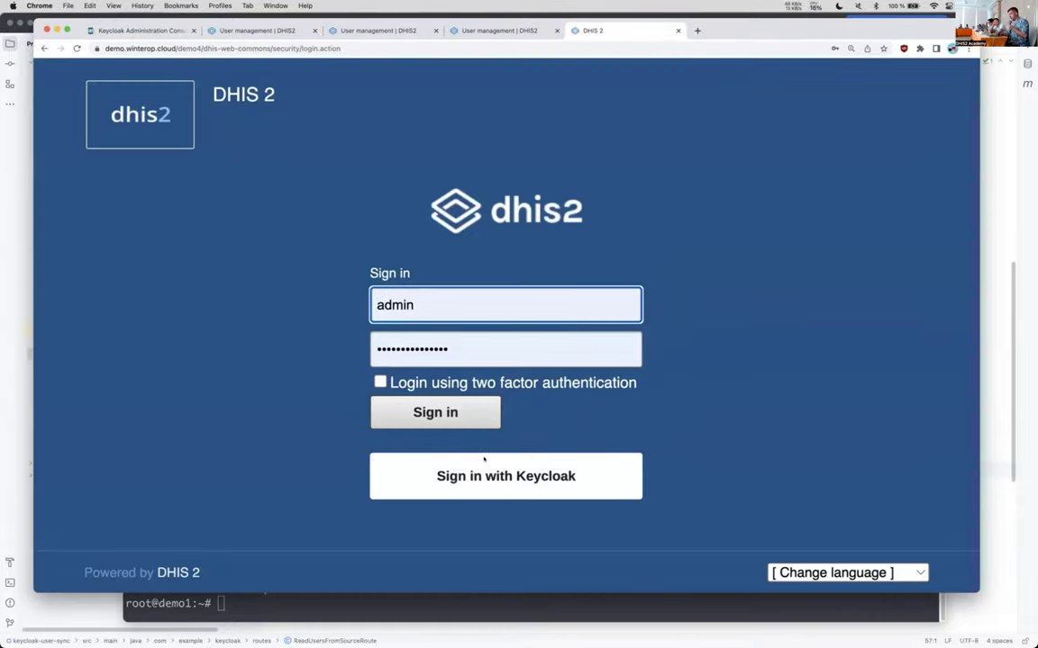
# Sign in through Keycloak again as testuser, then return to the User Management tab
pyautogui.click(484, 464)
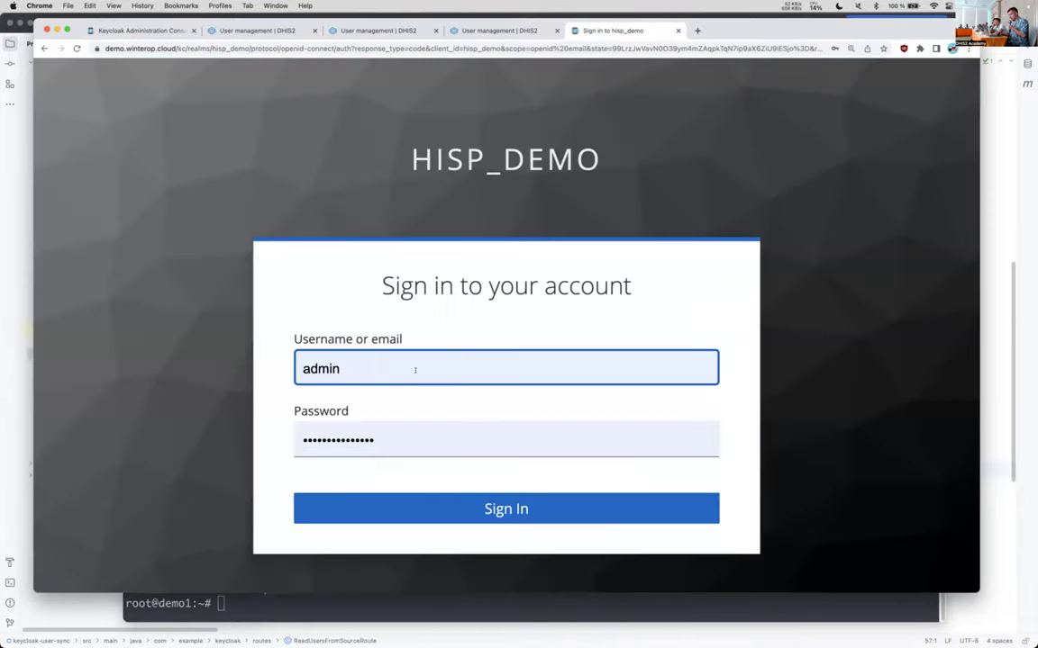
pyautogui.doubleClick(414, 368)
pyautogui.write('testuser')
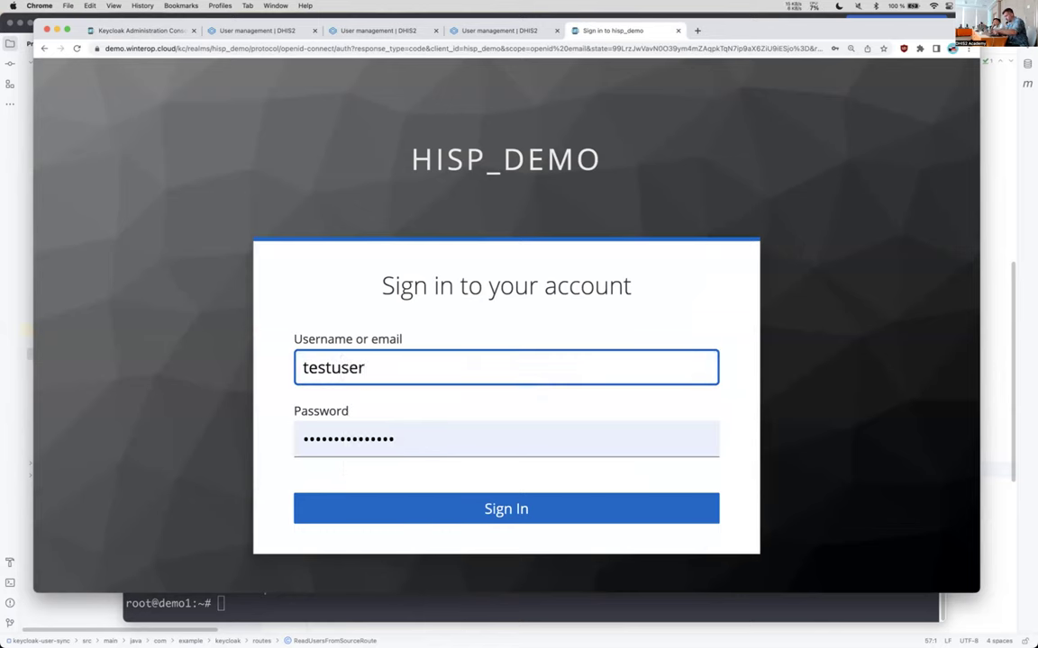
pyautogui.press('Tab')
pyautogui.write('******')
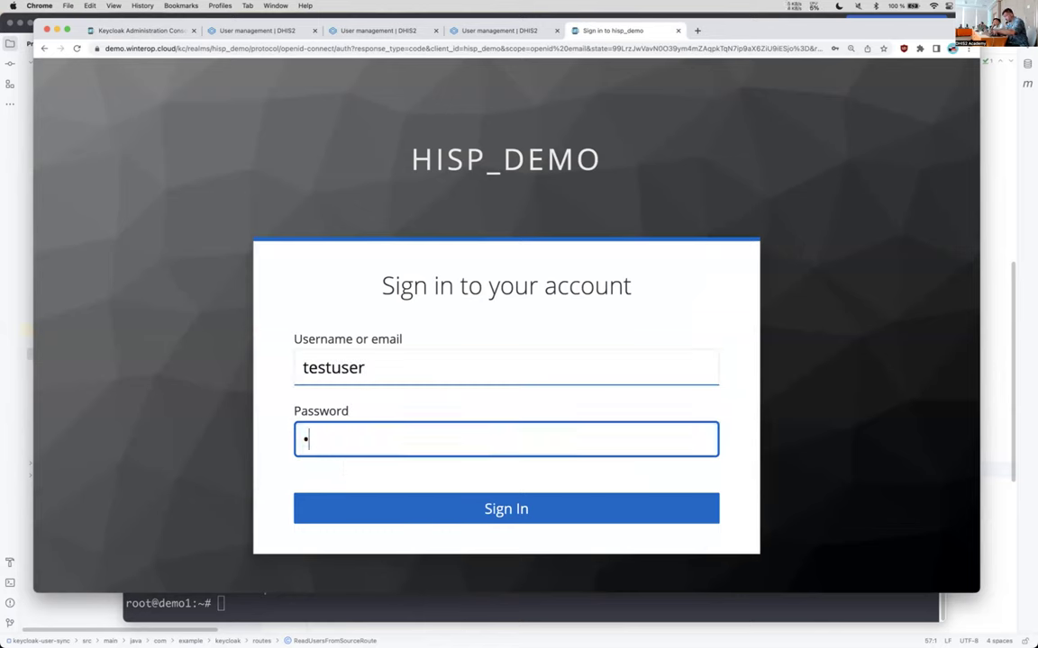
pyautogui.write('*')
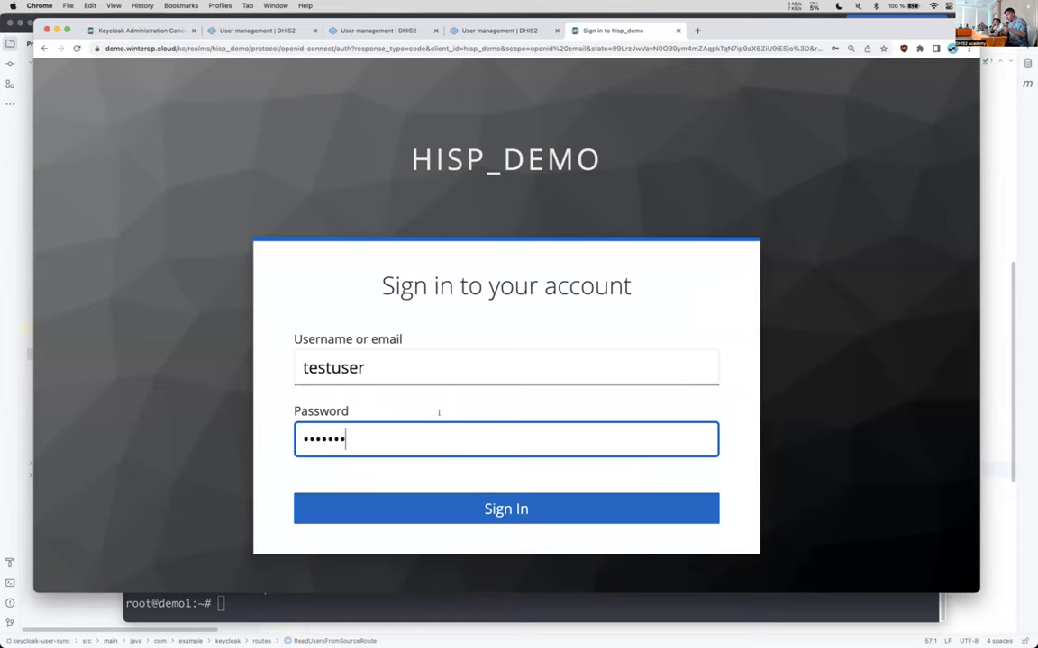
pyautogui.click(448, 500)
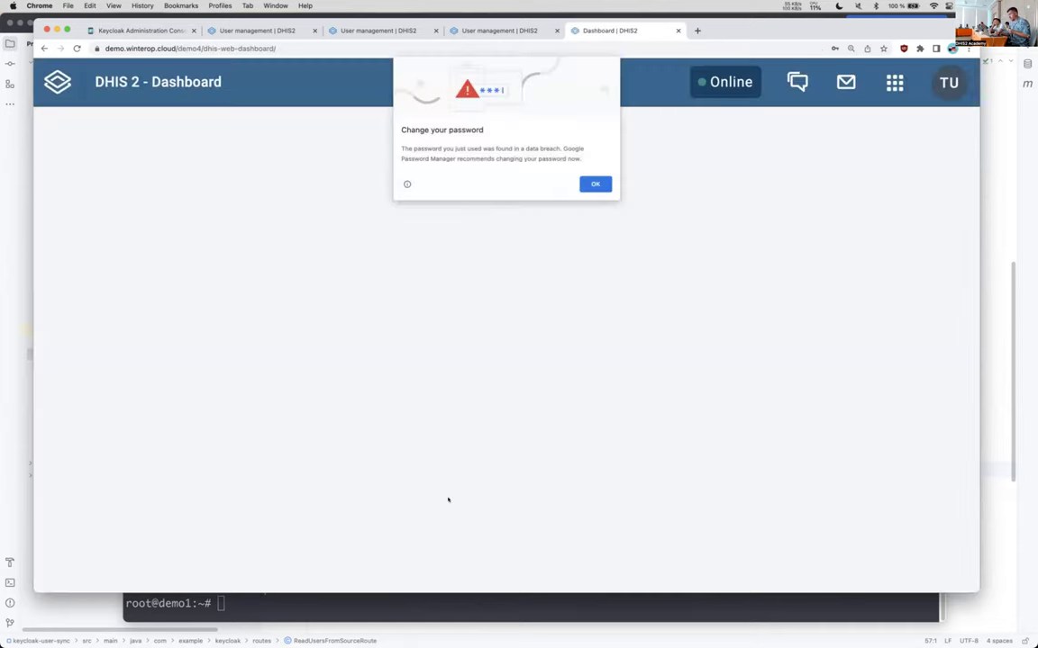
pyautogui.click(498, 32)
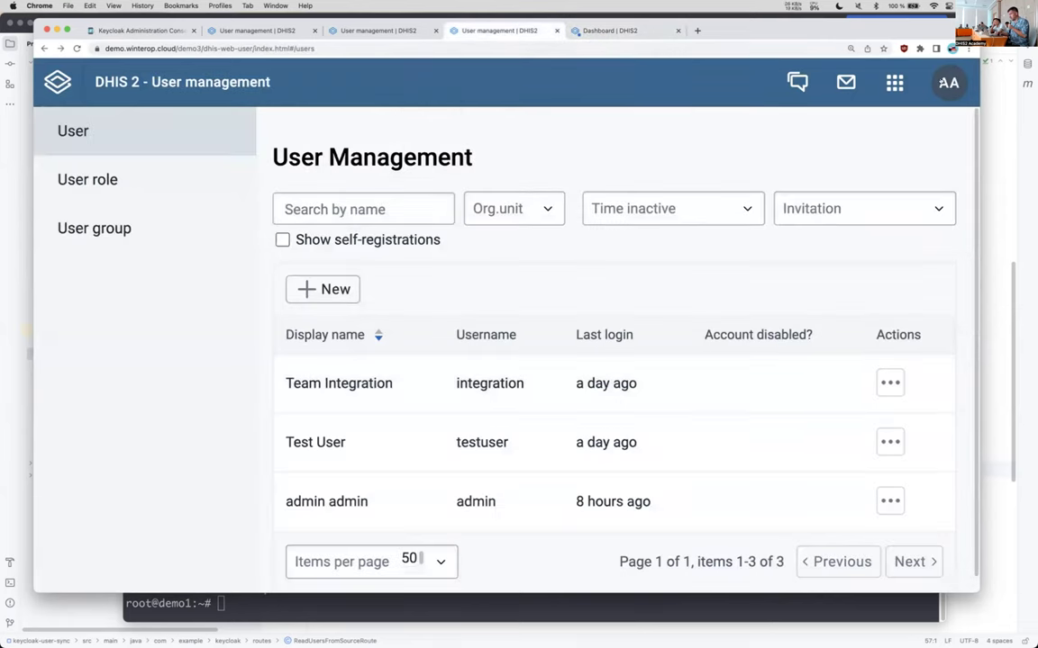
# Log the admin out and use Sign in with Keycloak, landing on testuser's dashboard
pyautogui.click(946, 83)
pyautogui.click(808, 423)
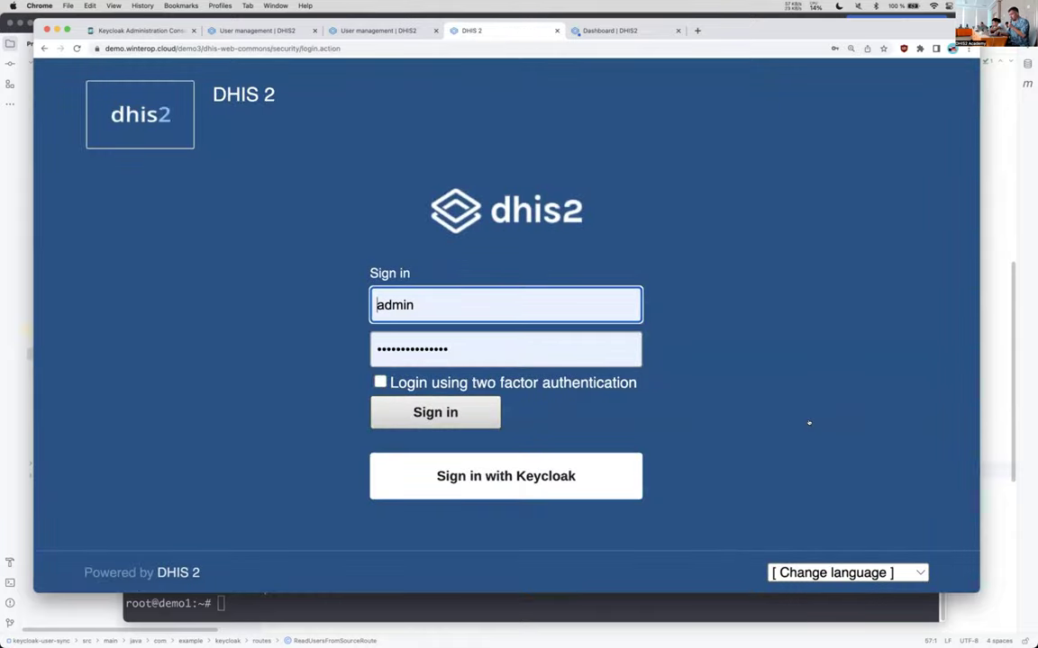
pyautogui.click(441, 477)
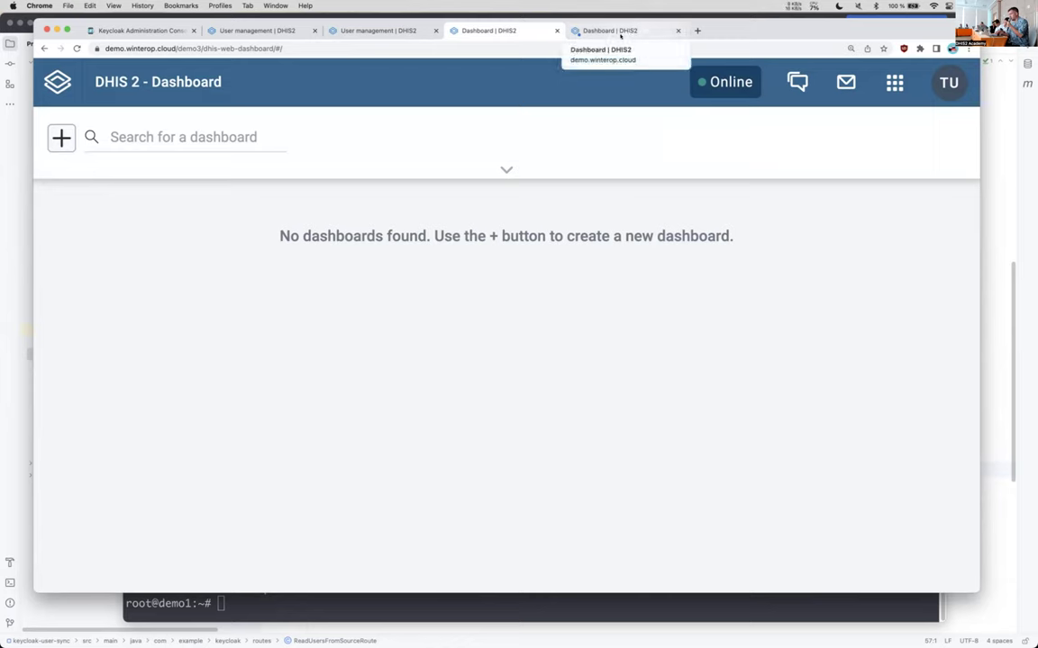
# Compare the demo3 and demo4 dashboards, then dismiss the breached-password alert and decline saving the password
pyautogui.click(619, 34)
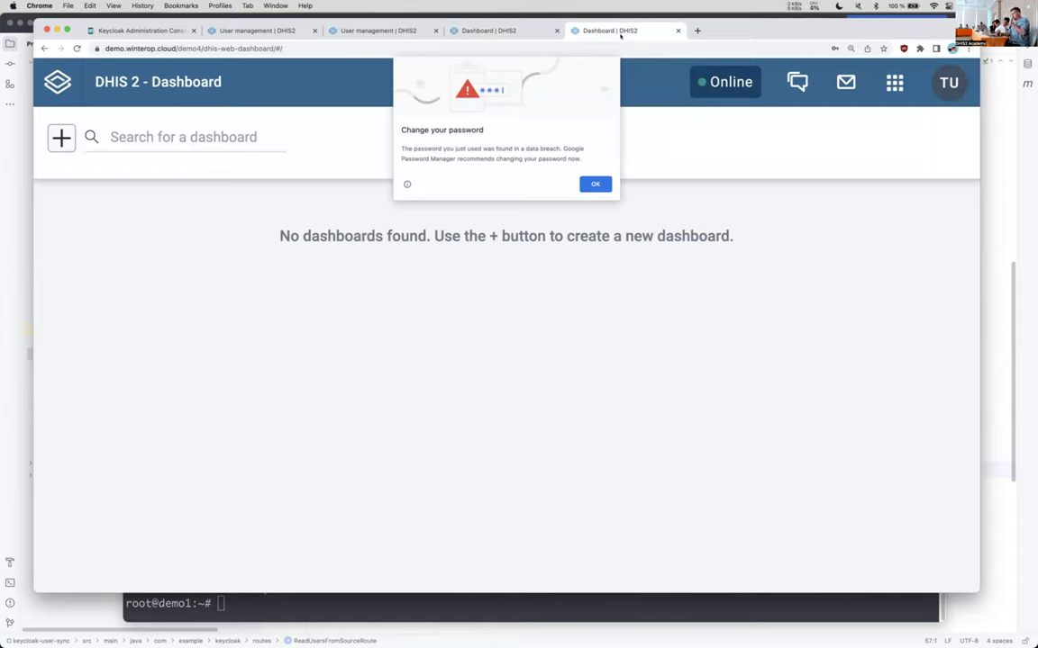
pyautogui.click(515, 32)
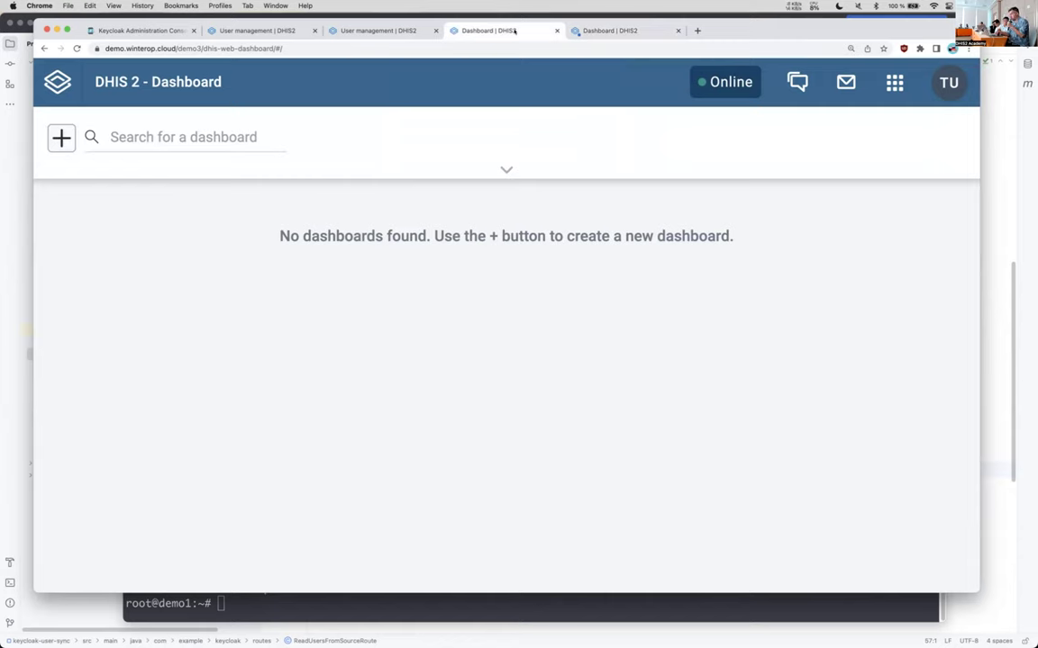
pyautogui.click(643, 30)
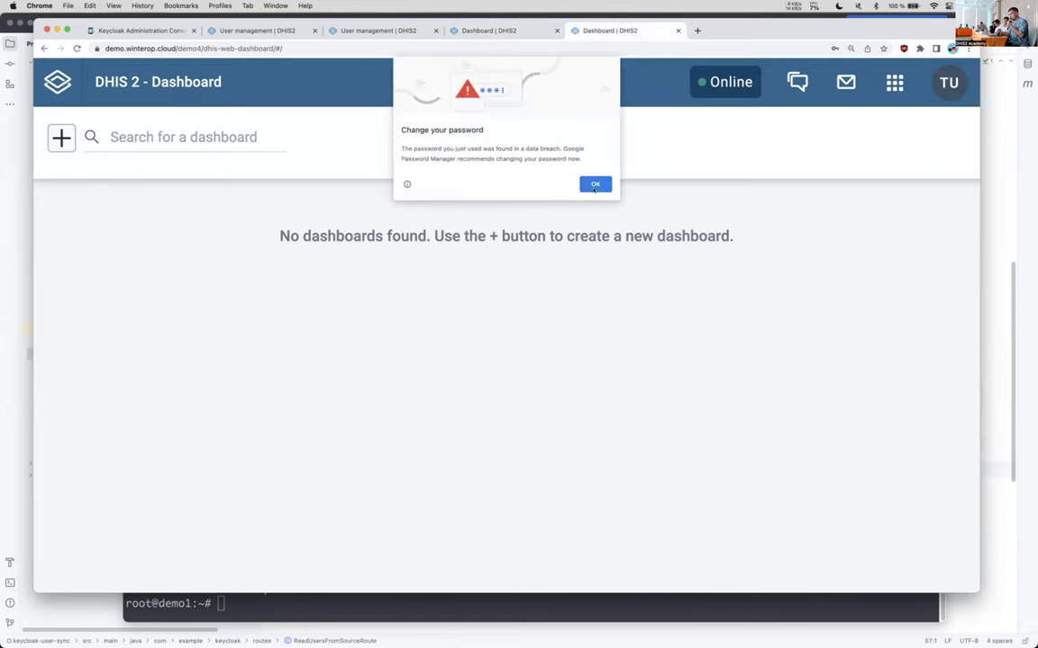
pyautogui.click(593, 184)
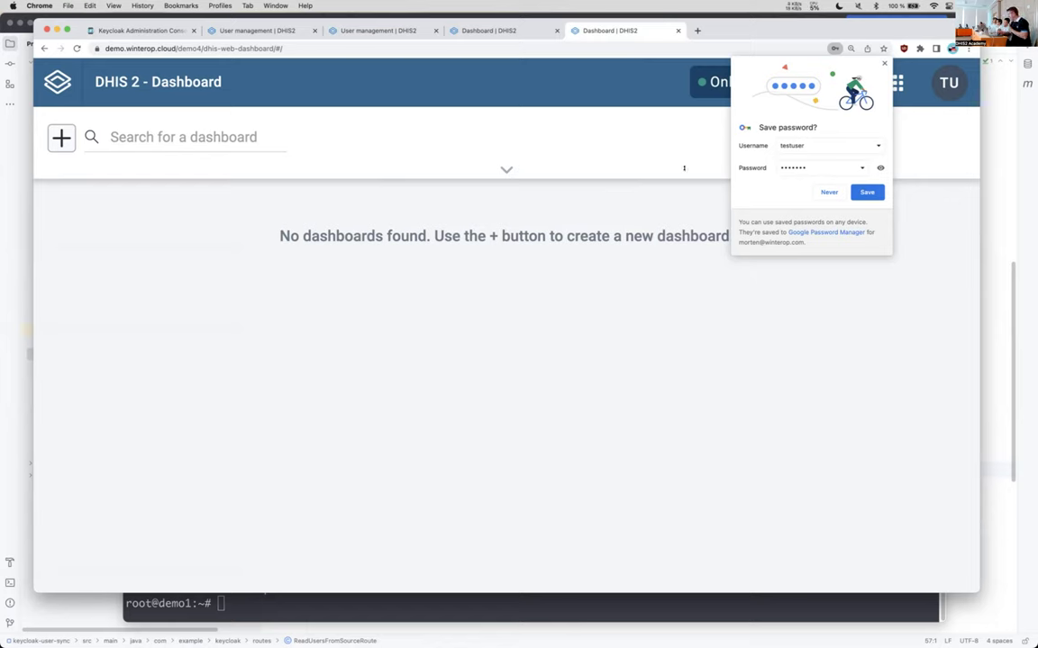
pyautogui.click(828, 192)
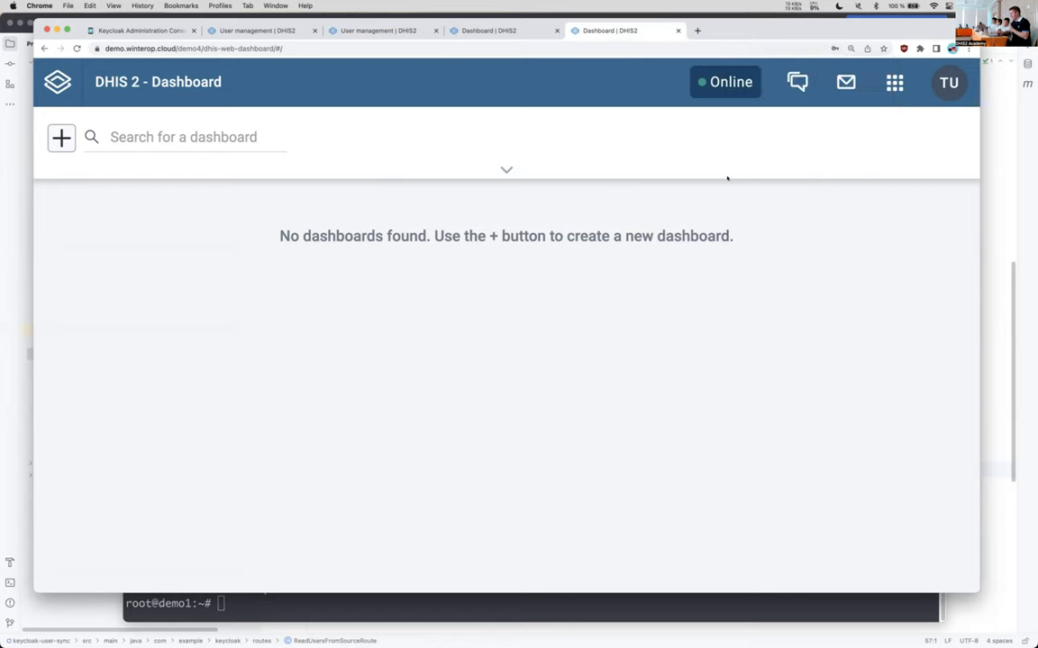
# Delete testuser from the hisp_demo realm's Keycloak users and return to the demo3 DHIS2 dashboard
pyautogui.click(132, 33)
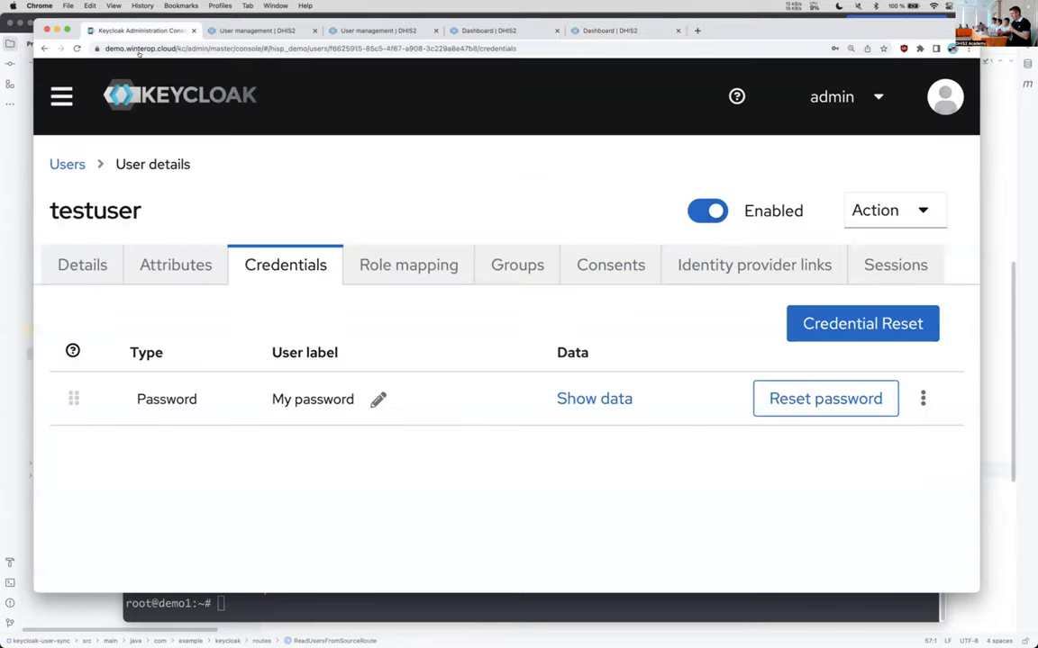
pyautogui.click(68, 164)
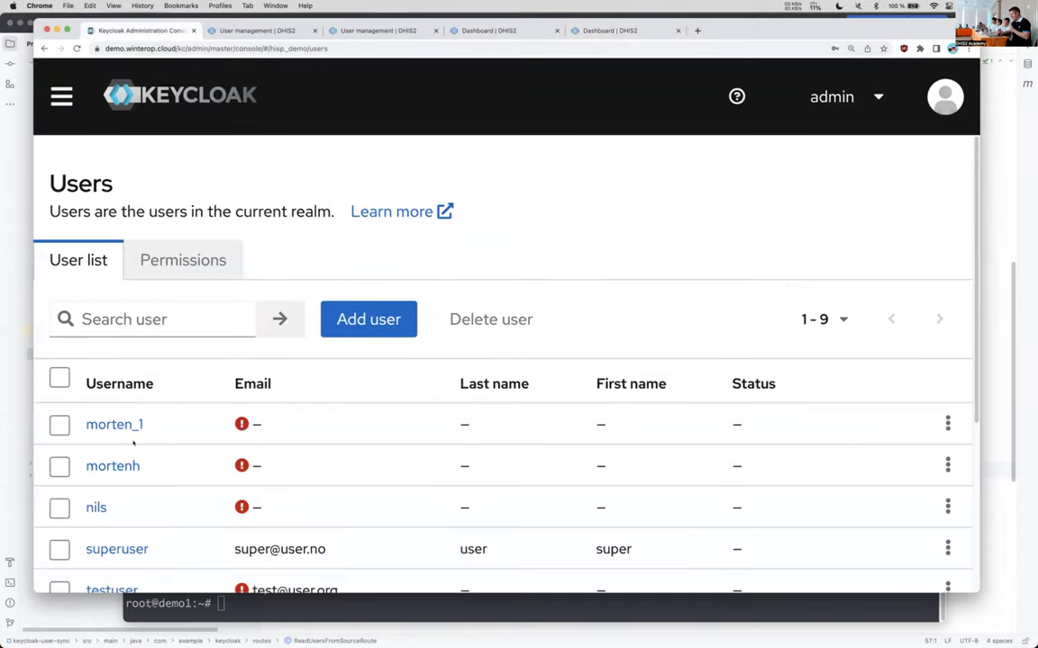
pyautogui.scroll(-3, 134, 442)
pyautogui.click(60, 479)
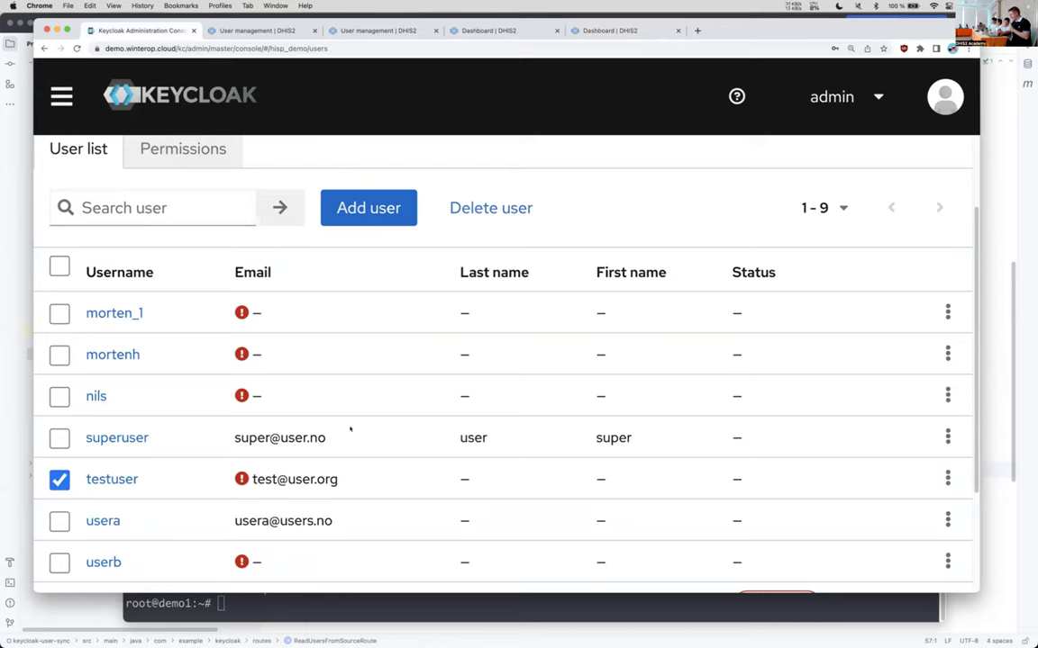
pyautogui.click(467, 190)
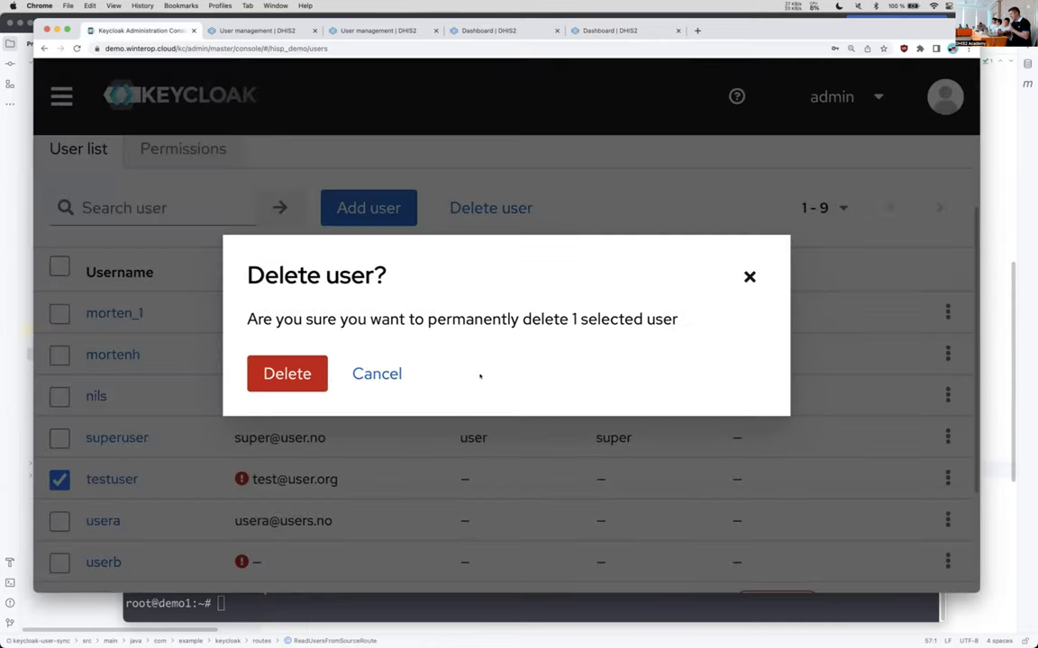
pyautogui.click(322, 377)
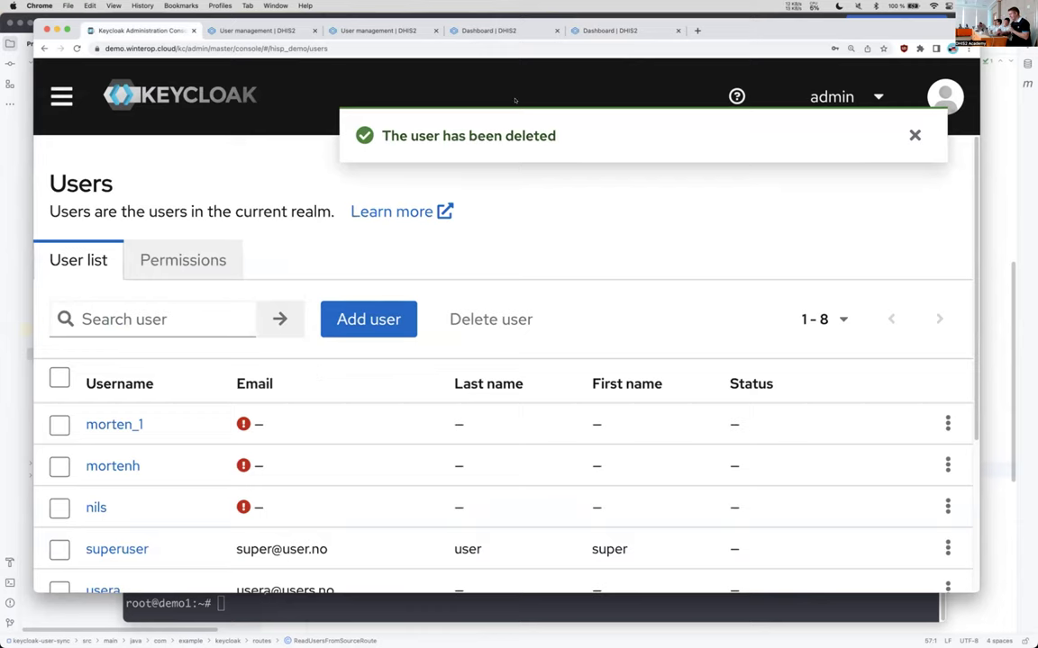
pyautogui.click(506, 31)
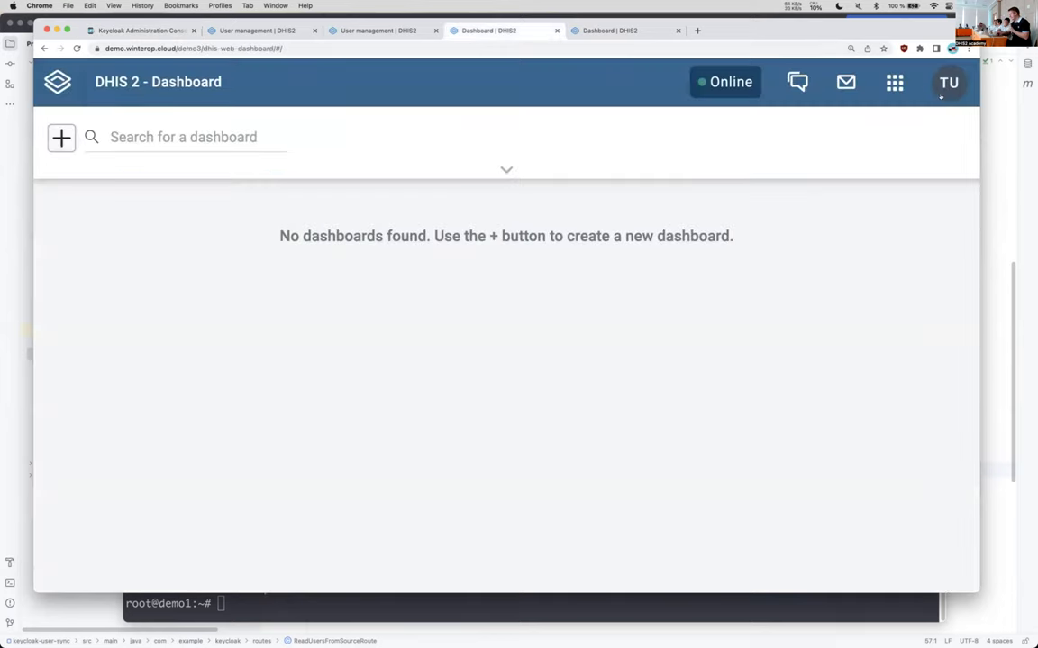
# Log testuser out of DHIS2 and load the /demo3 address
pyautogui.click(949, 82)
pyautogui.click(839, 425)
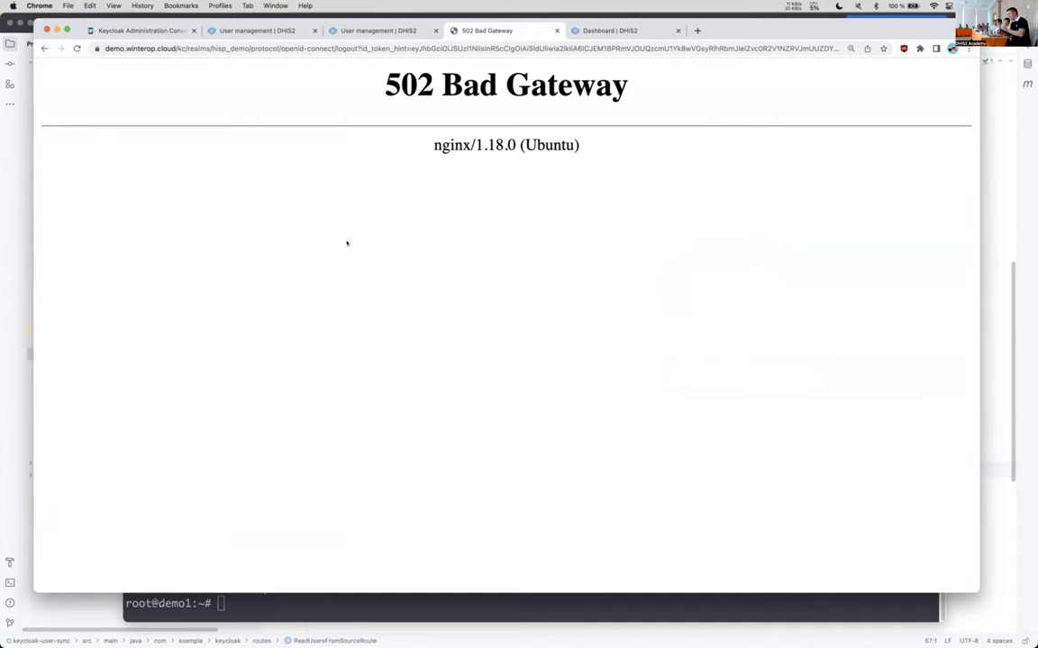
pyautogui.press('super+l')
pyautogui.press('Left')
pyautogui.hotkey('shift', 'End')
pyautogui.press('BackSpace')
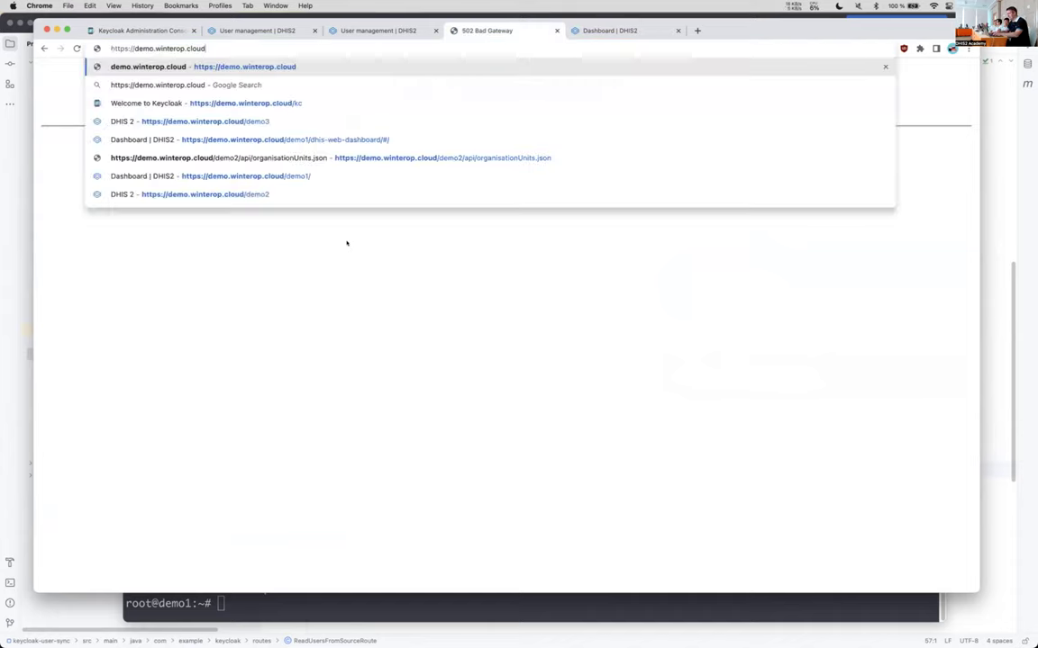
pyautogui.write('/demo3')
pyautogui.press('Return')
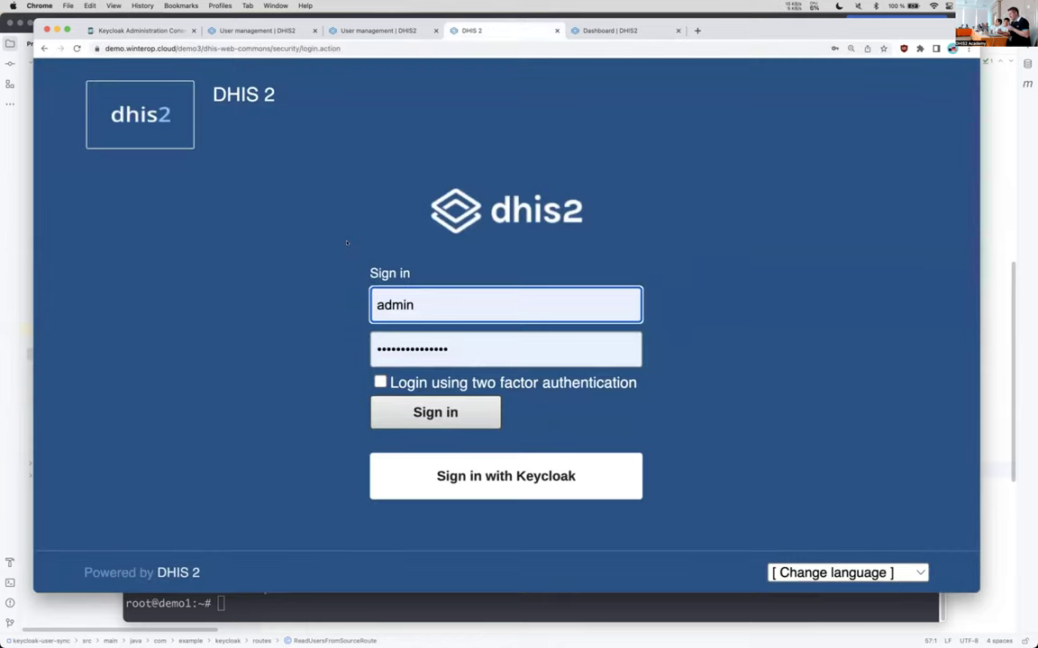
# Sign in to demo3 as admin with the admin password, dismiss the update-password prompt, and open the apps menu
pyautogui.click(459, 340)
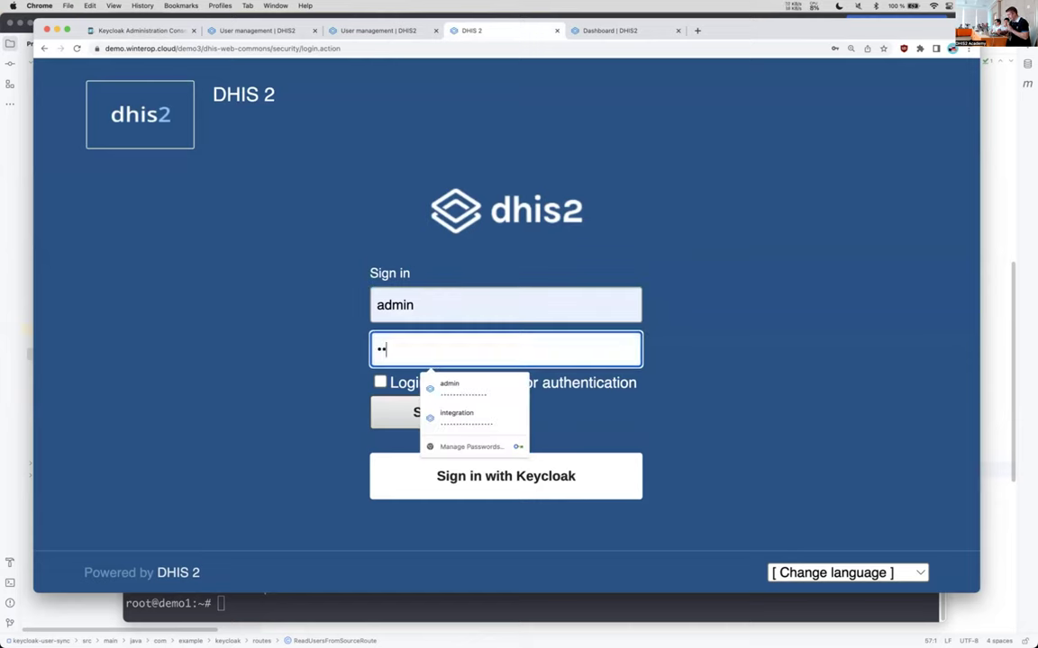
pyautogui.press('Return')
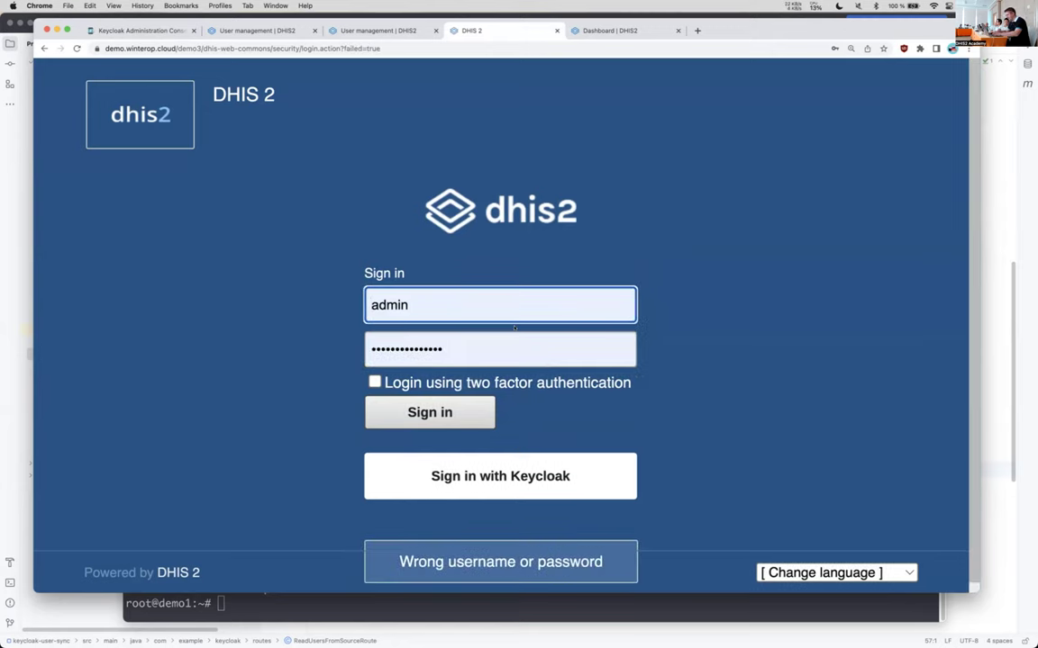
pyautogui.press('Tab')
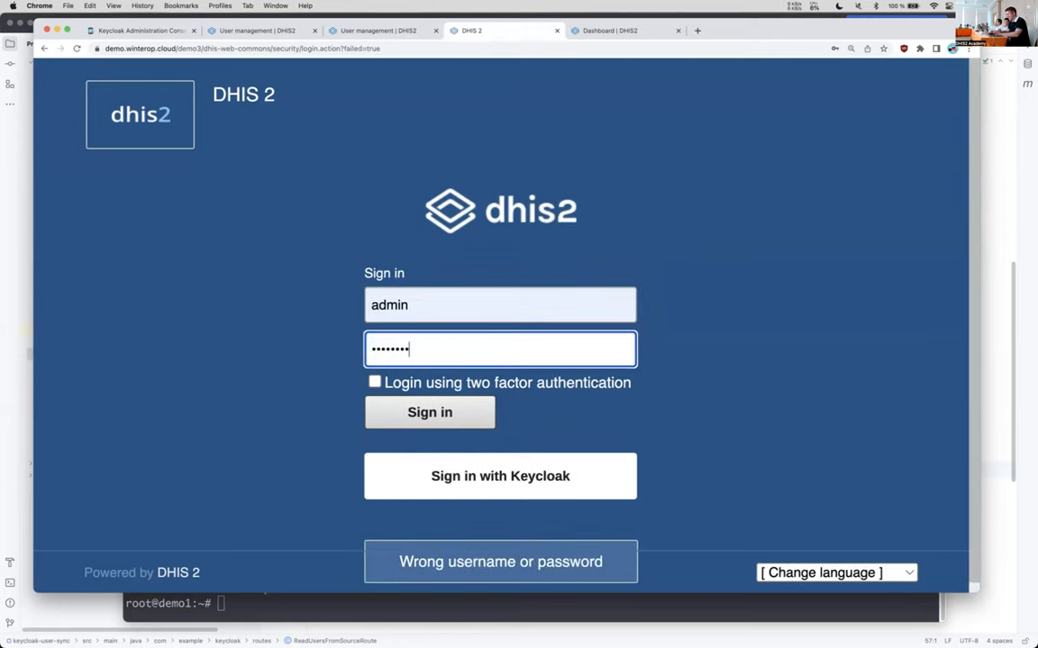
pyautogui.press('Return')
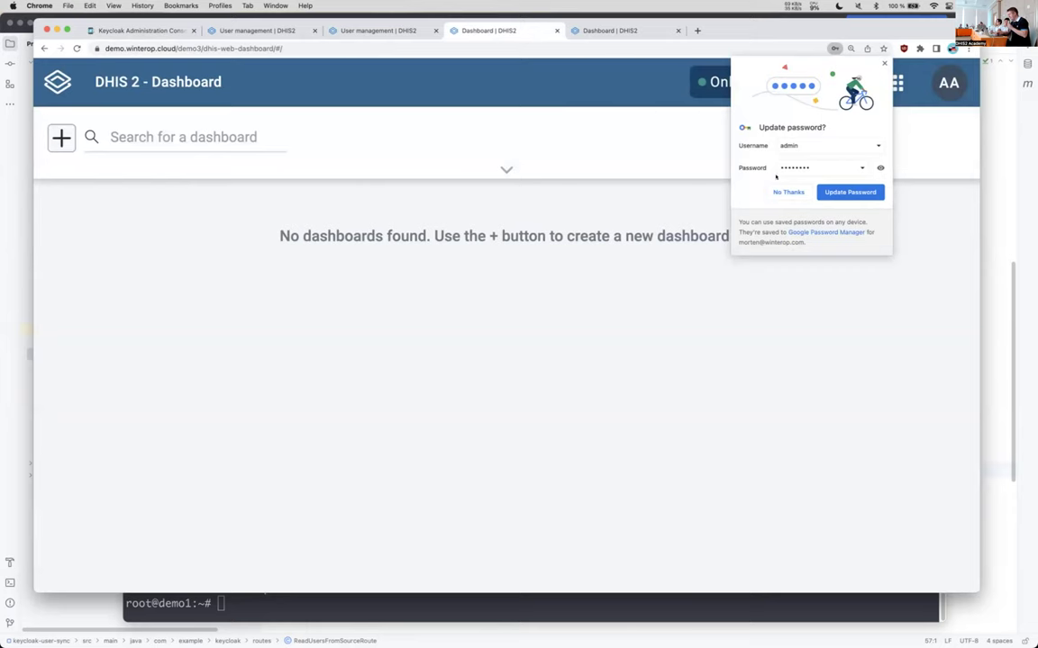
pyautogui.click(701, 168)
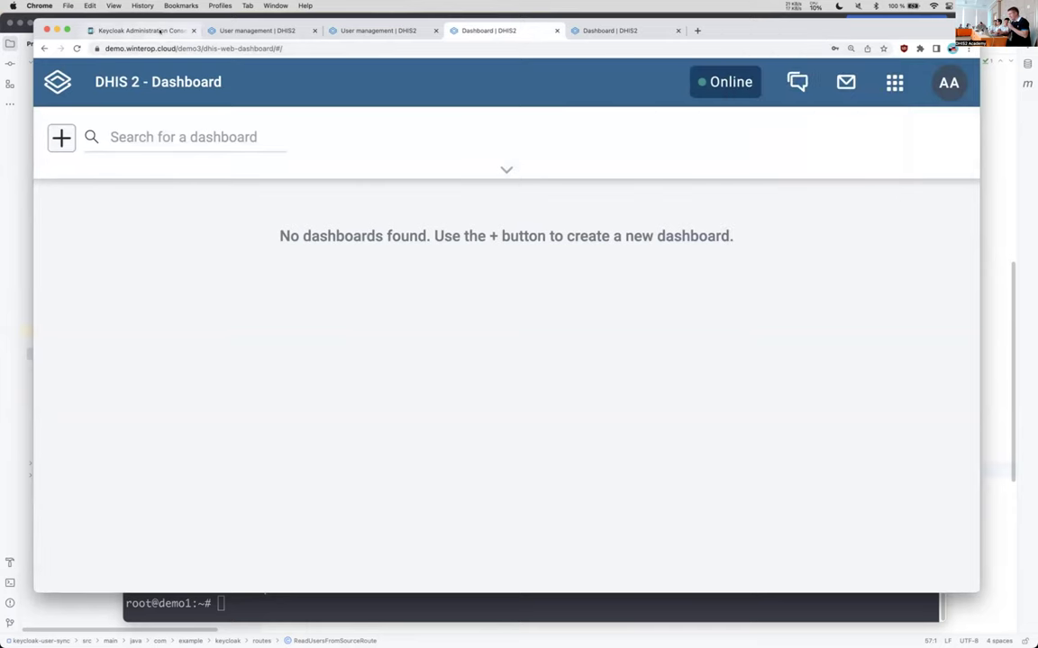
pyautogui.click(894, 82)
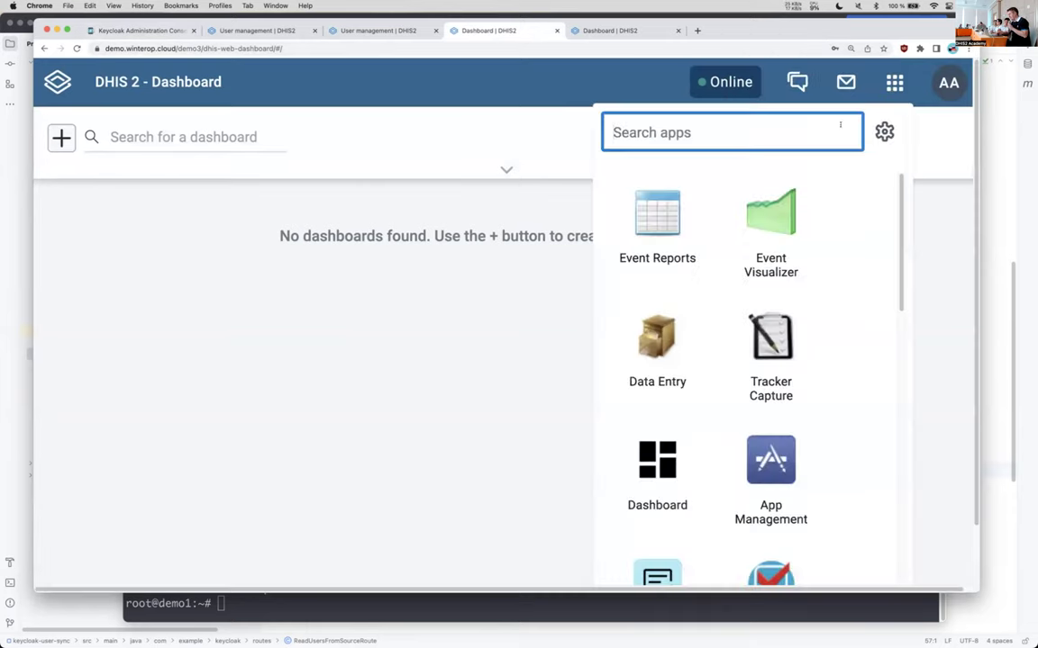
# Search apps for 'user', open the Users app and list all DHIS2 users
pyautogui.write('user')
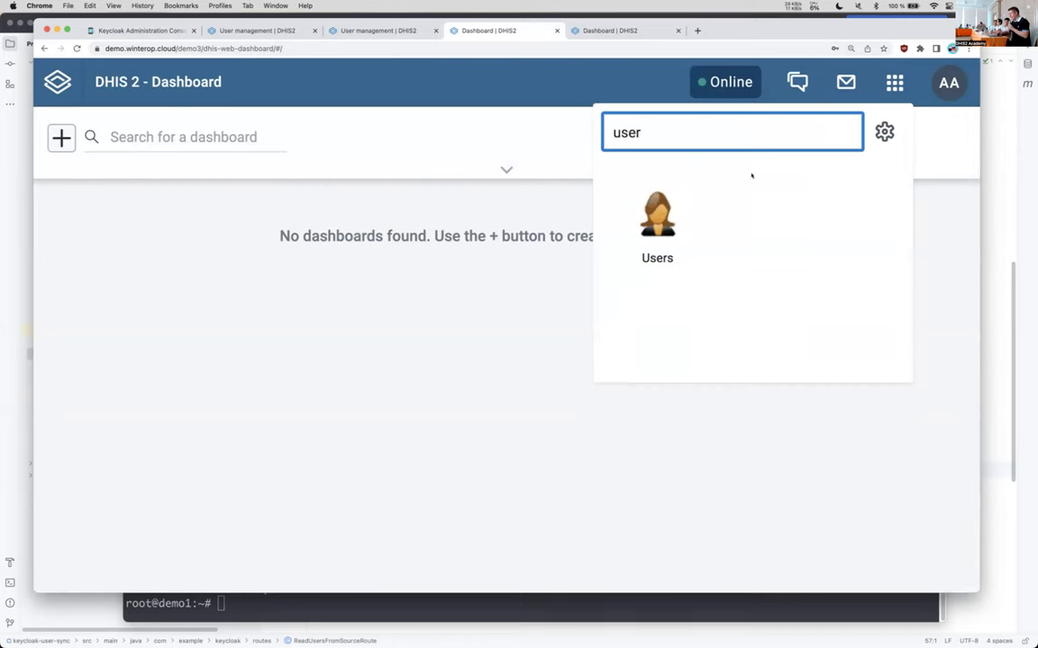
pyautogui.click(658, 226)
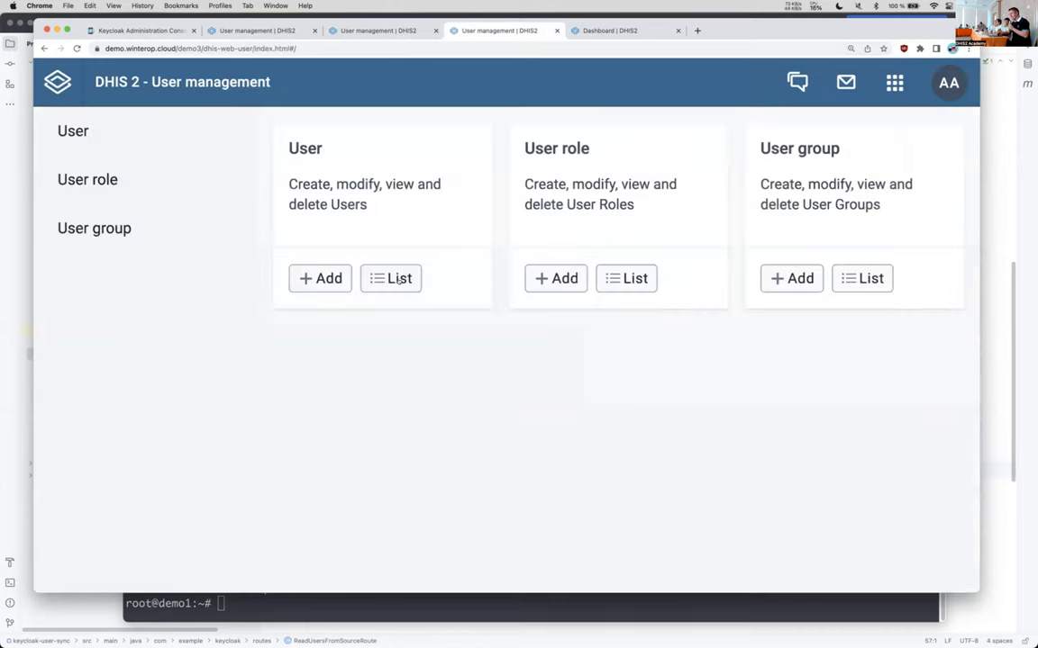
pyautogui.click(397, 280)
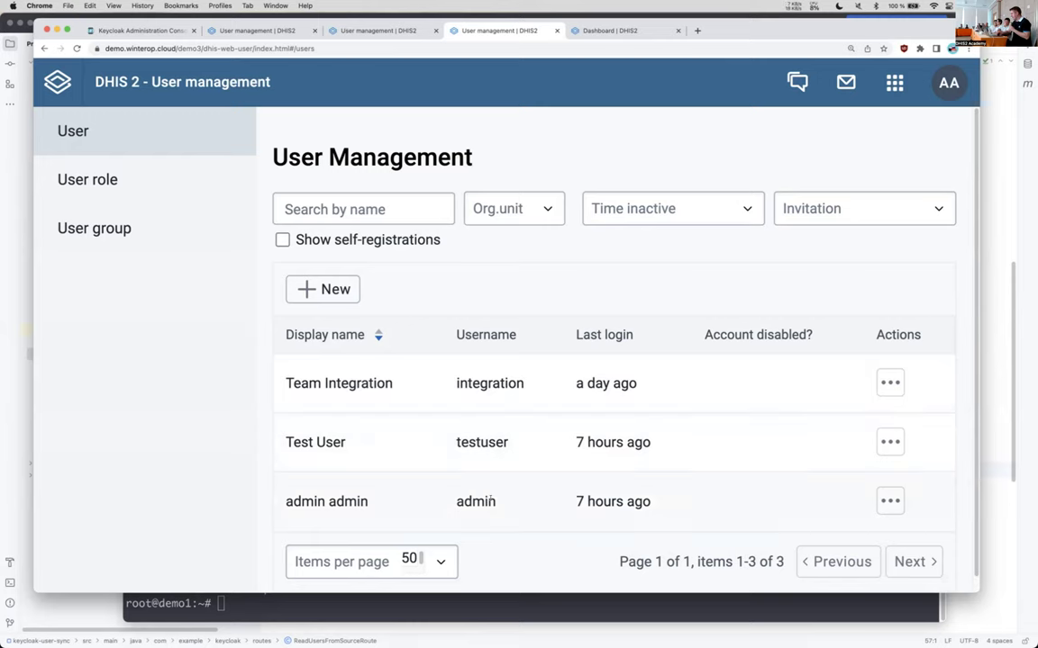
# Review the Team Integration and Test User edit forms, returning to the user list after each
pyautogui.click(546, 394)
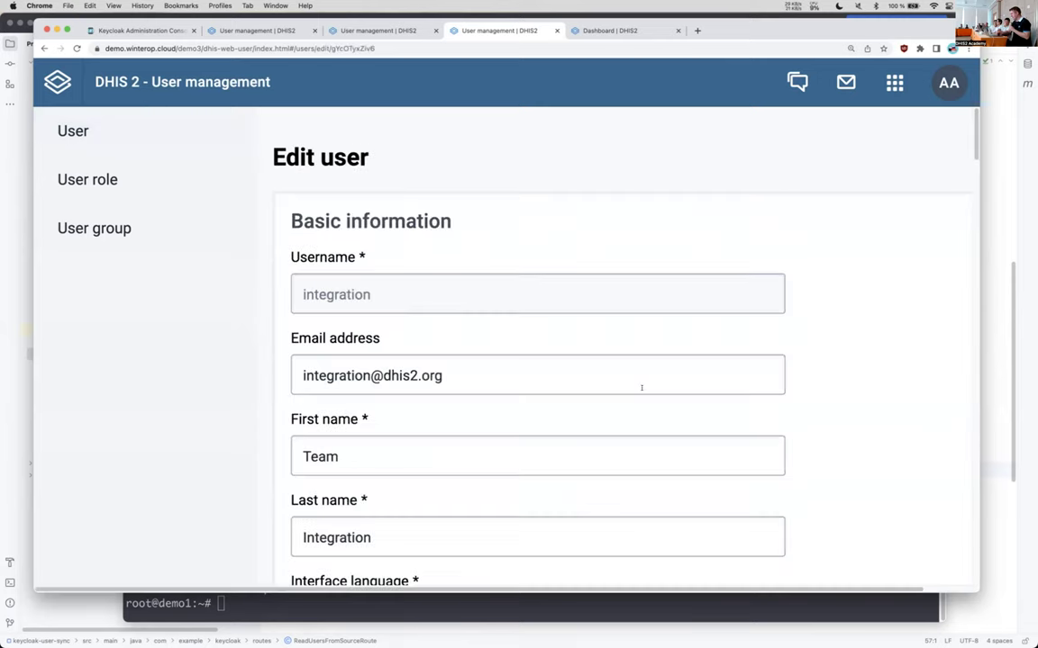
pyautogui.scroll(-1, 639, 389)
pyautogui.scroll(-6, 642, 393)
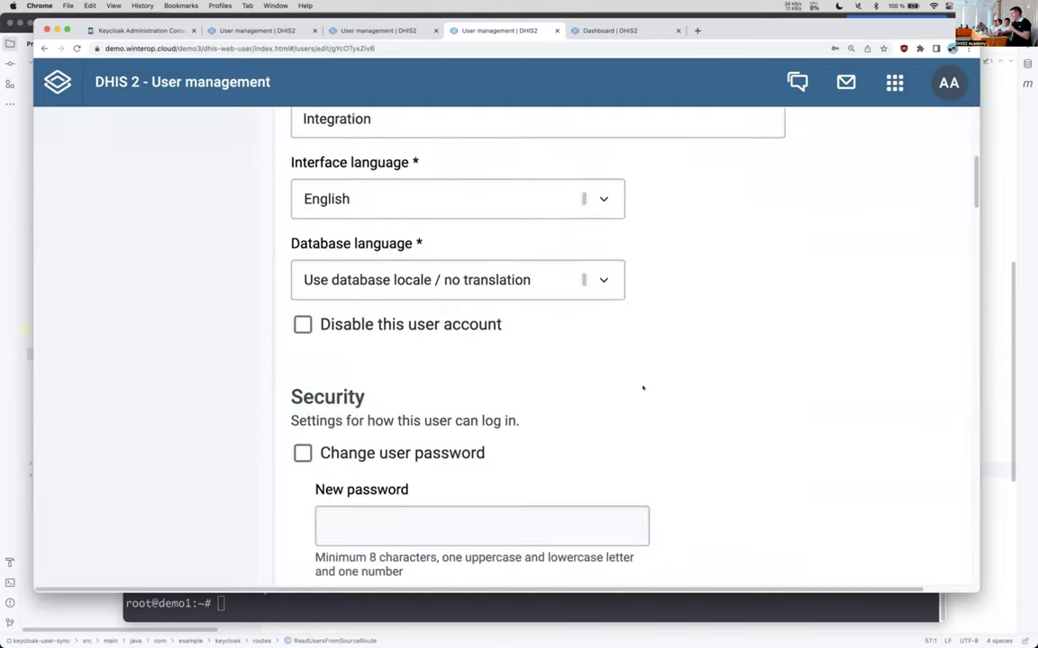
pyautogui.scroll(-4, 514, 332)
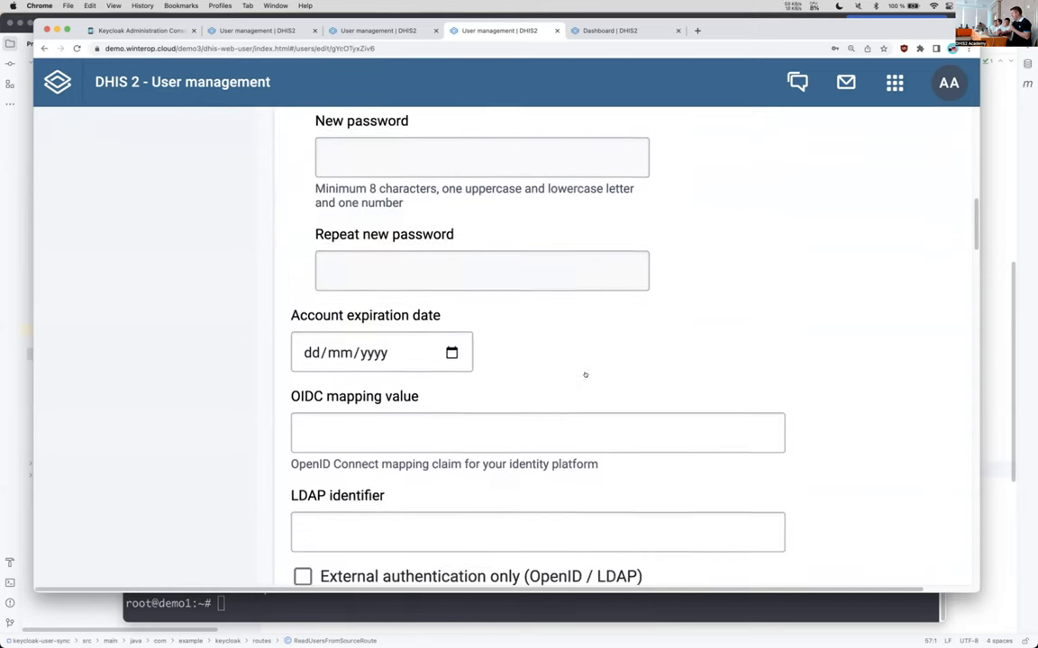
pyautogui.scroll(-1, 528, 399)
pyautogui.hscroll(-5, 531, 433)
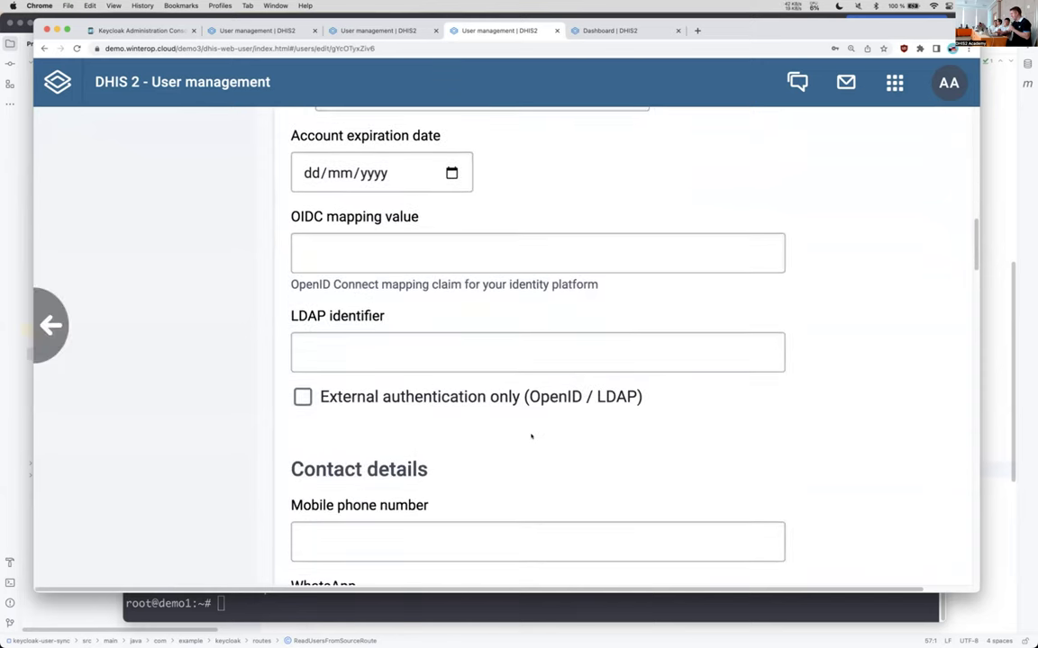
pyautogui.click(510, 442)
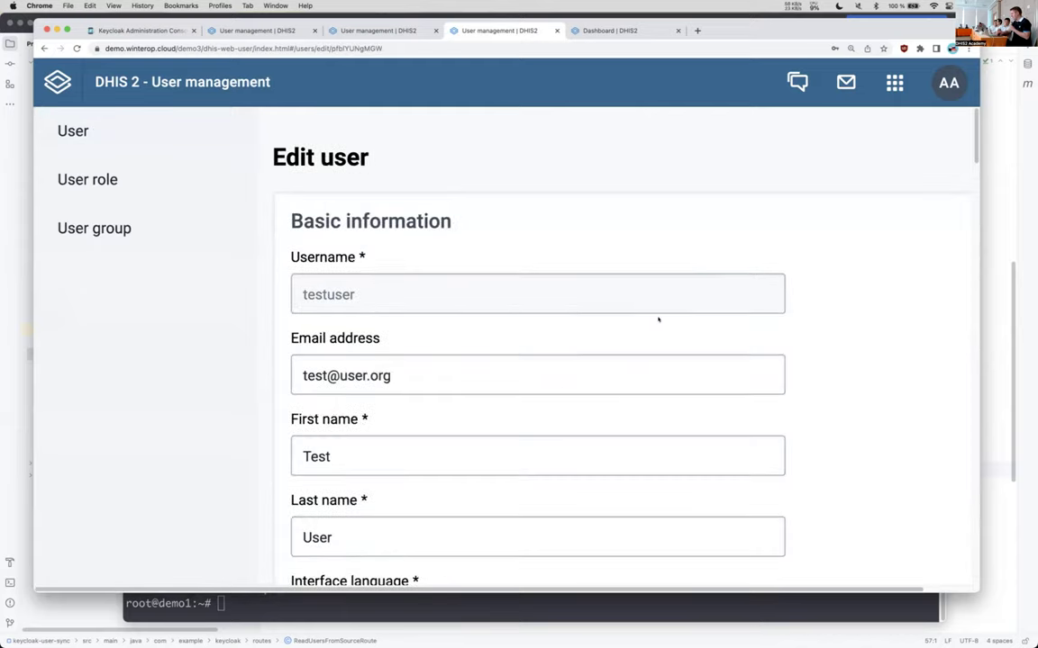
pyautogui.scroll(-1, 658, 315)
pyautogui.scroll(-4, 658, 316)
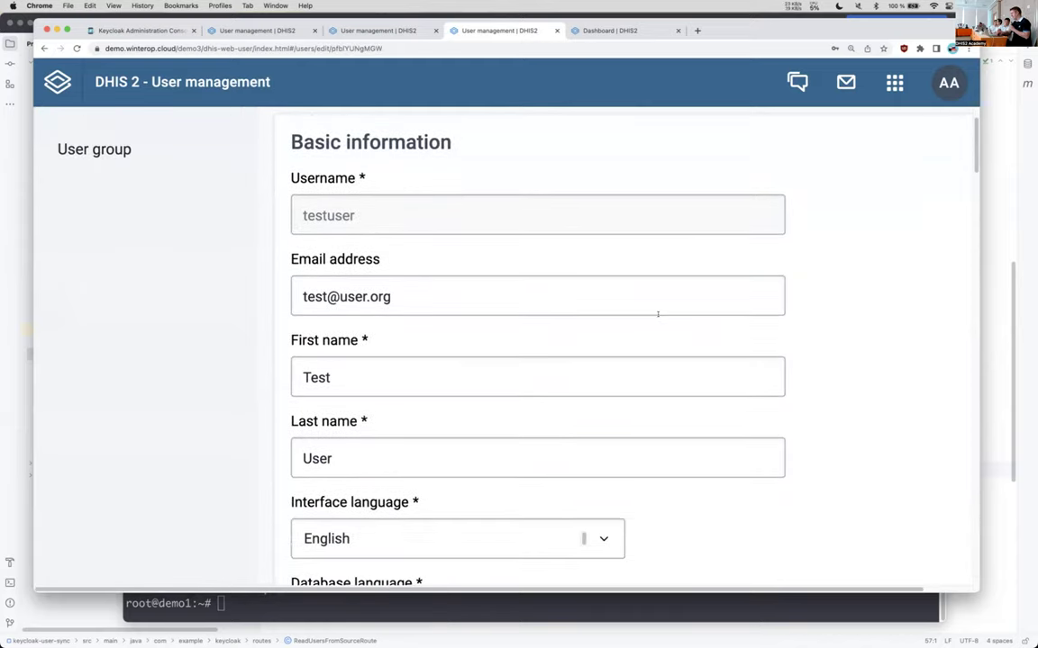
pyautogui.scroll(-5, 658, 395)
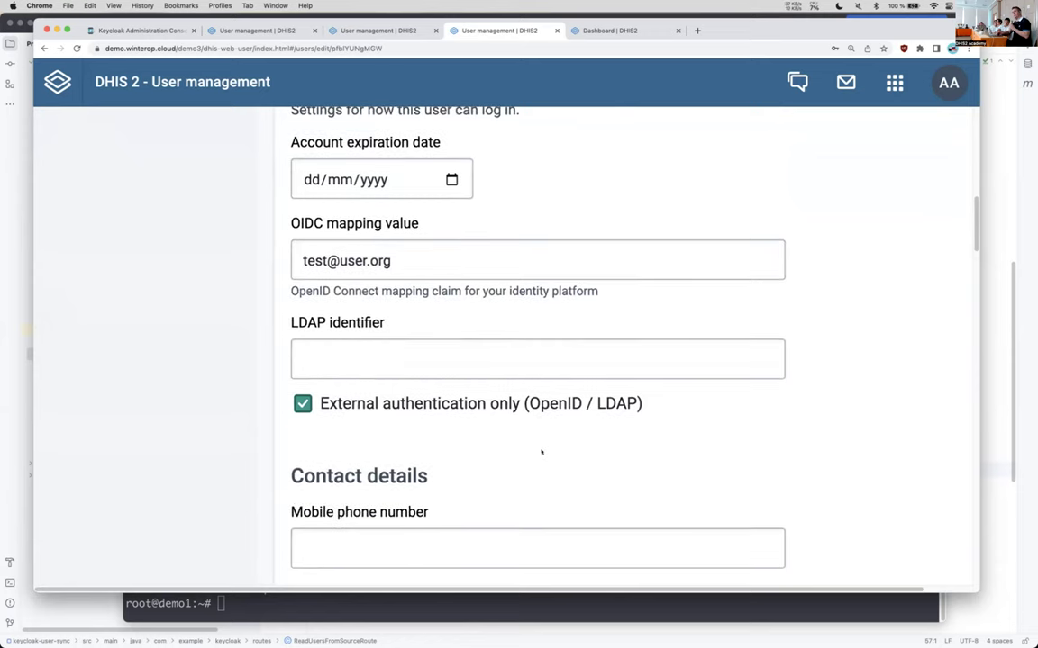
pyautogui.hscroll(-2, 540, 451)
pyautogui.hscroll(-3, 540, 451)
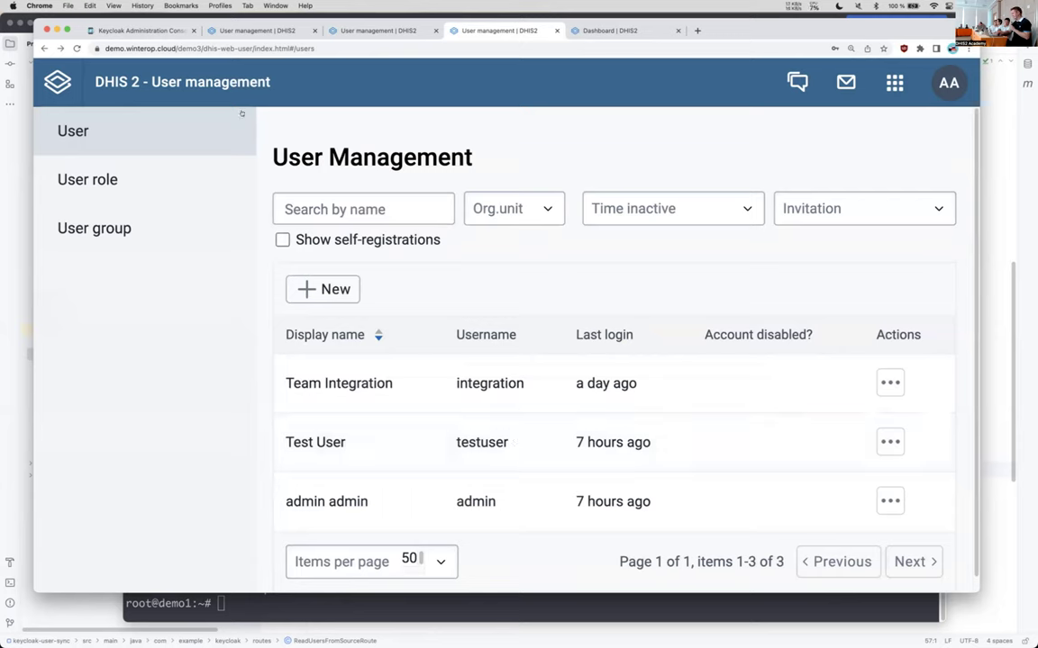
# Check the Keycloak users list, then return to the DHIS2 User Management list
pyautogui.click(140, 30)
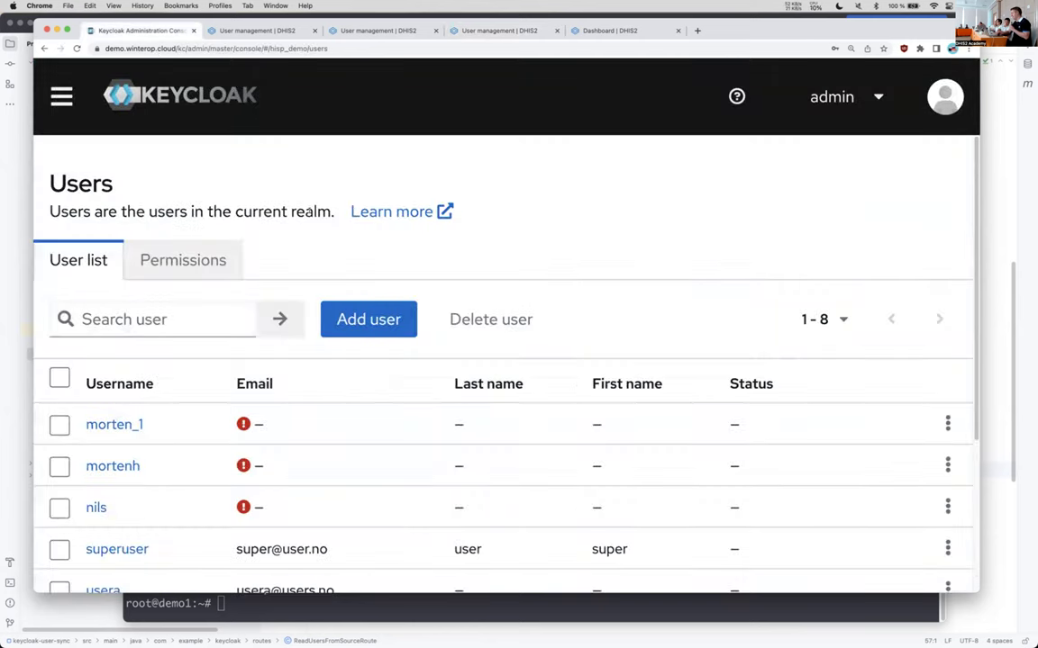
pyautogui.click(511, 35)
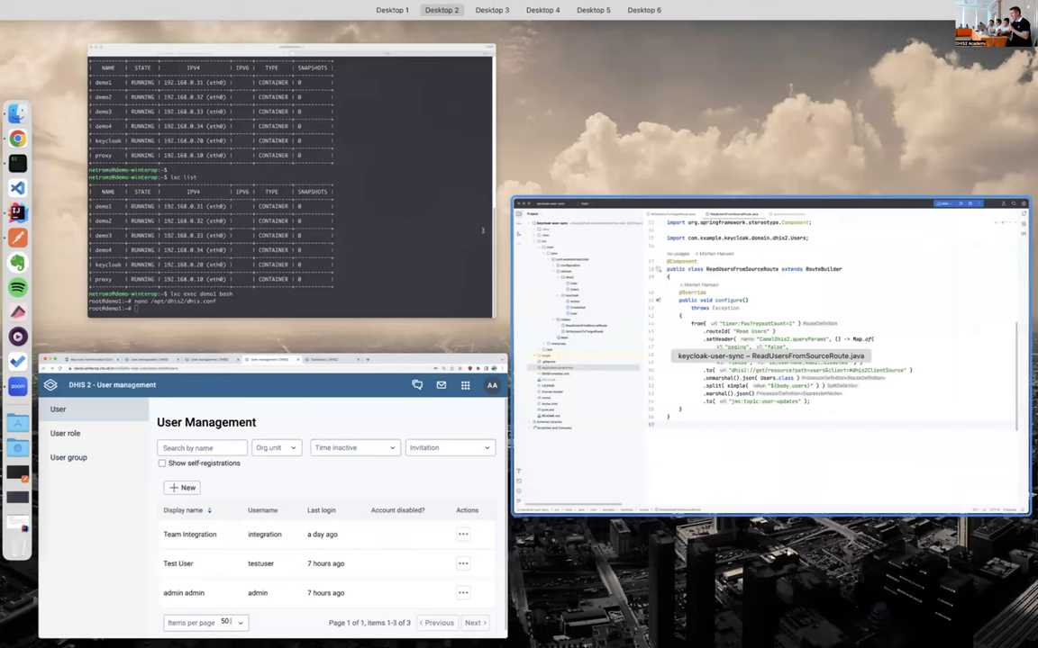
# Insert blank lines above the dhis2 properties in application.properties
pyautogui.press('Return')
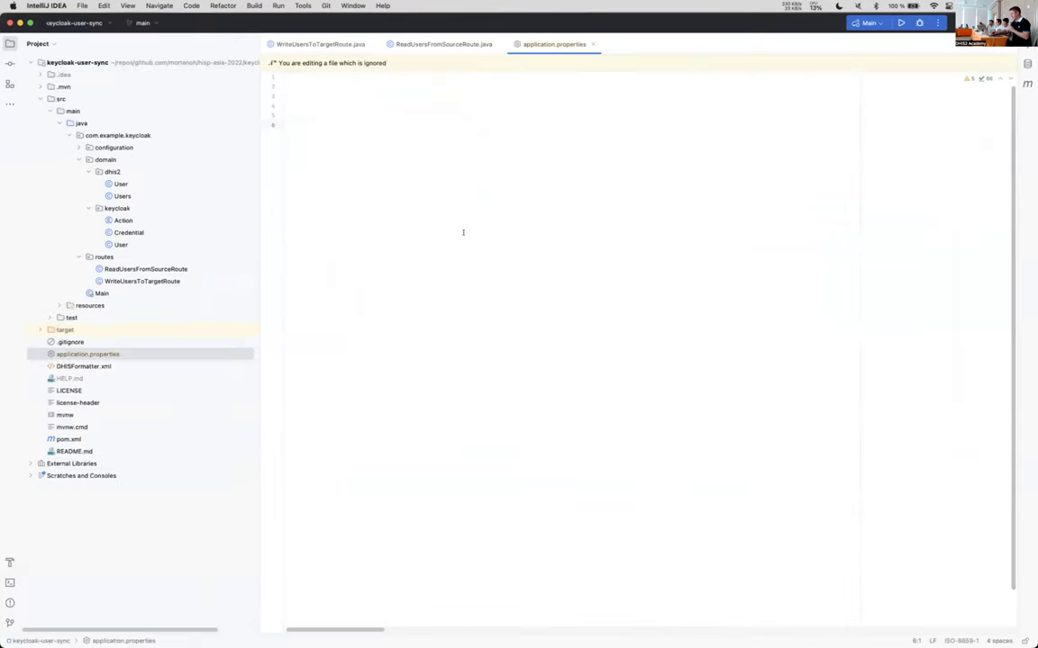
pyautogui.press('Return')
pyautogui.press('Return')
pyautogui.press('Return')
pyautogui.press('Up')
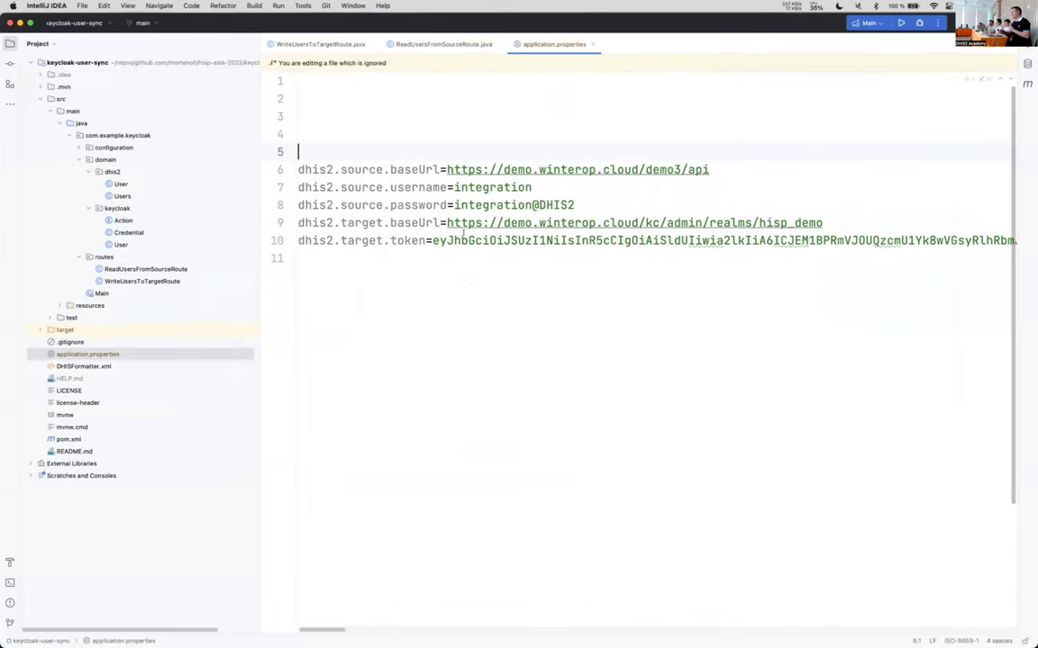
pyautogui.press('Up')
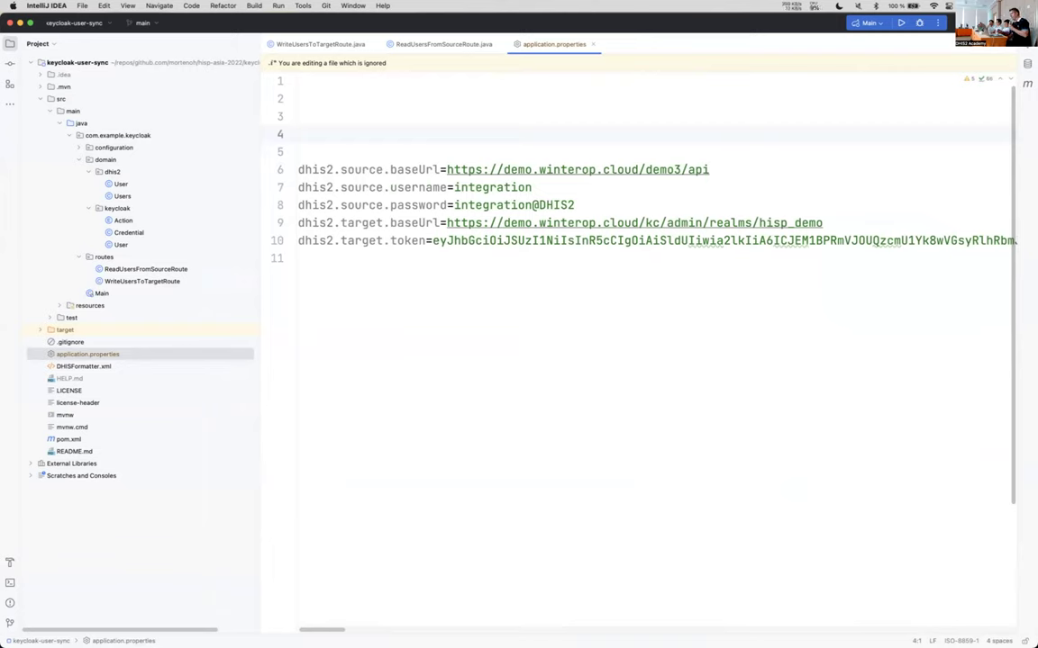
# Step through the dhis2.source baseUrl, username, password and dhis2.target baseUrl and token lines
pyautogui.click(298, 169)
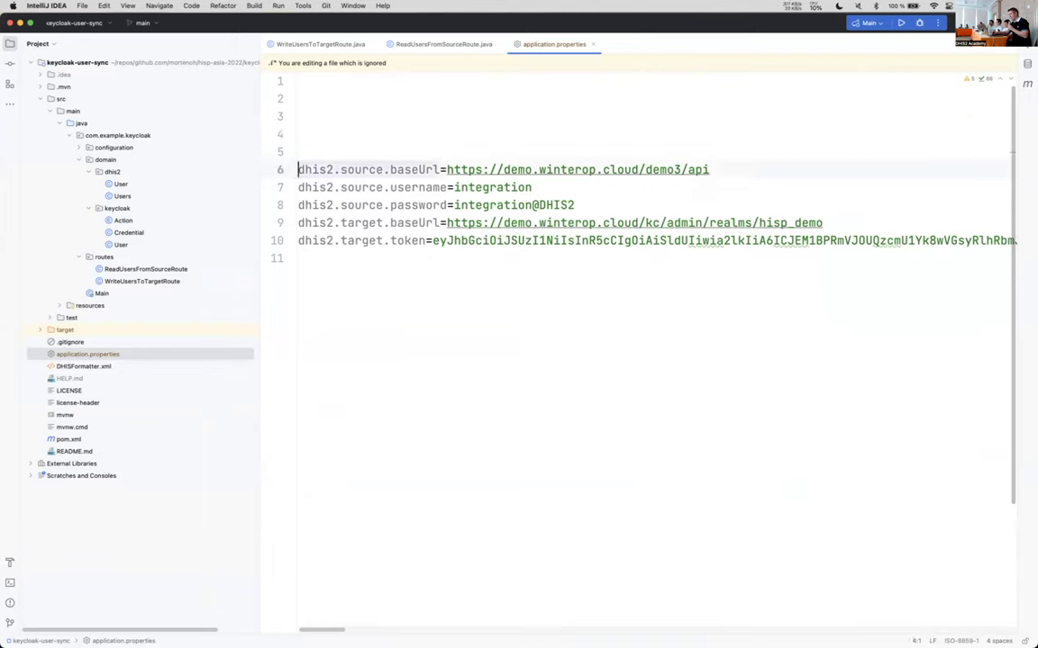
pyautogui.hotkey('shift', 'Down')
pyautogui.press('Escape')
pyautogui.hotkey('shift', 'Down')
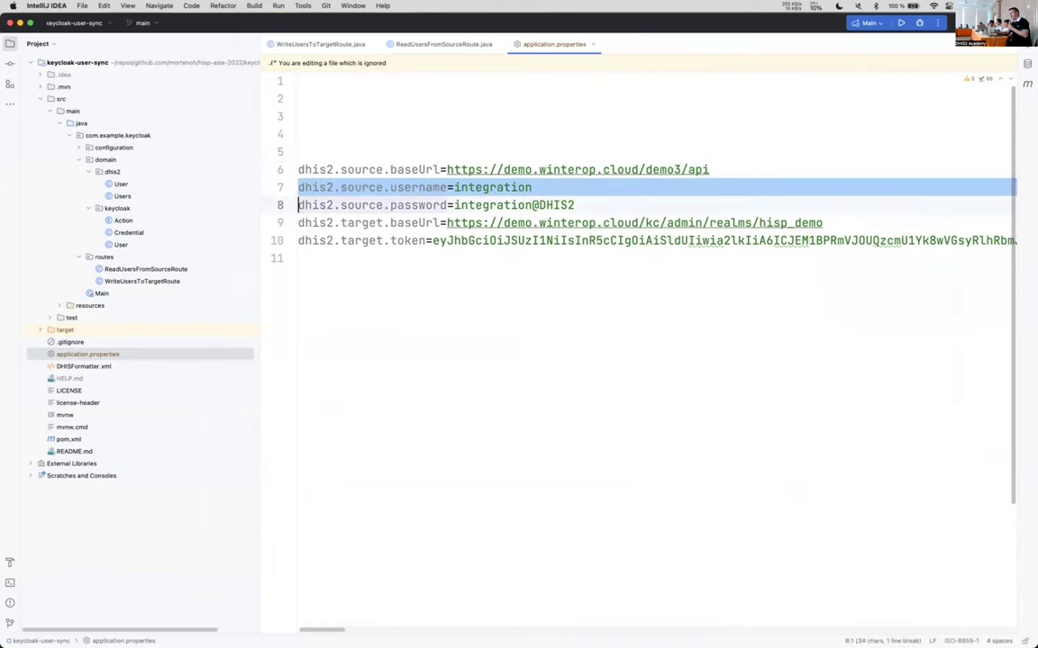
pyautogui.hotkey('shift', 'Down')
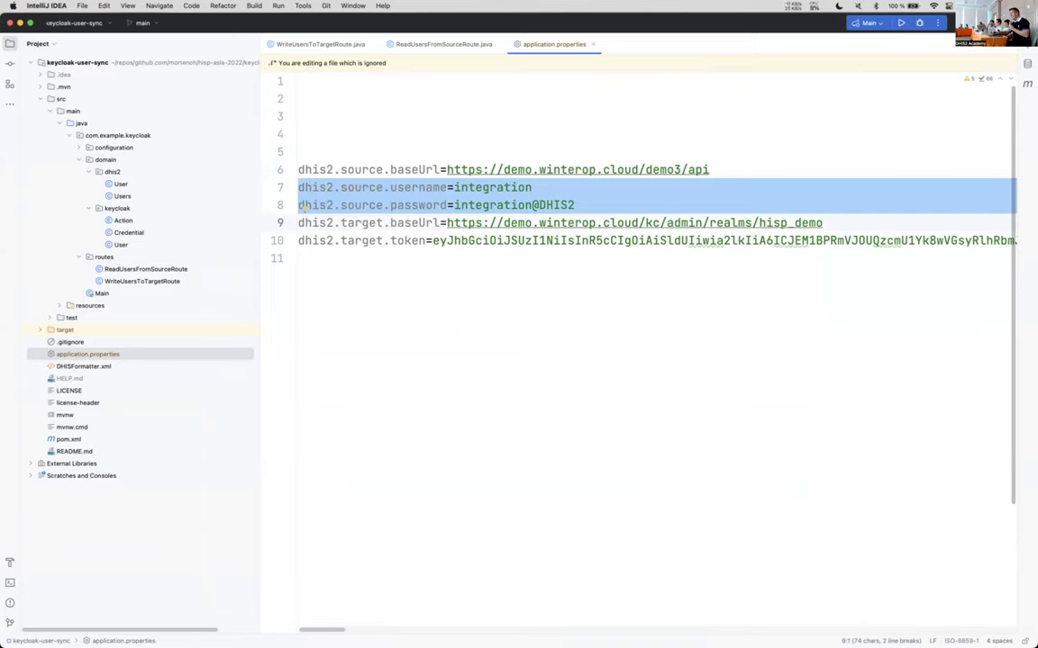
pyautogui.click(298, 169)
pyautogui.hotkey('shift', 'Down')
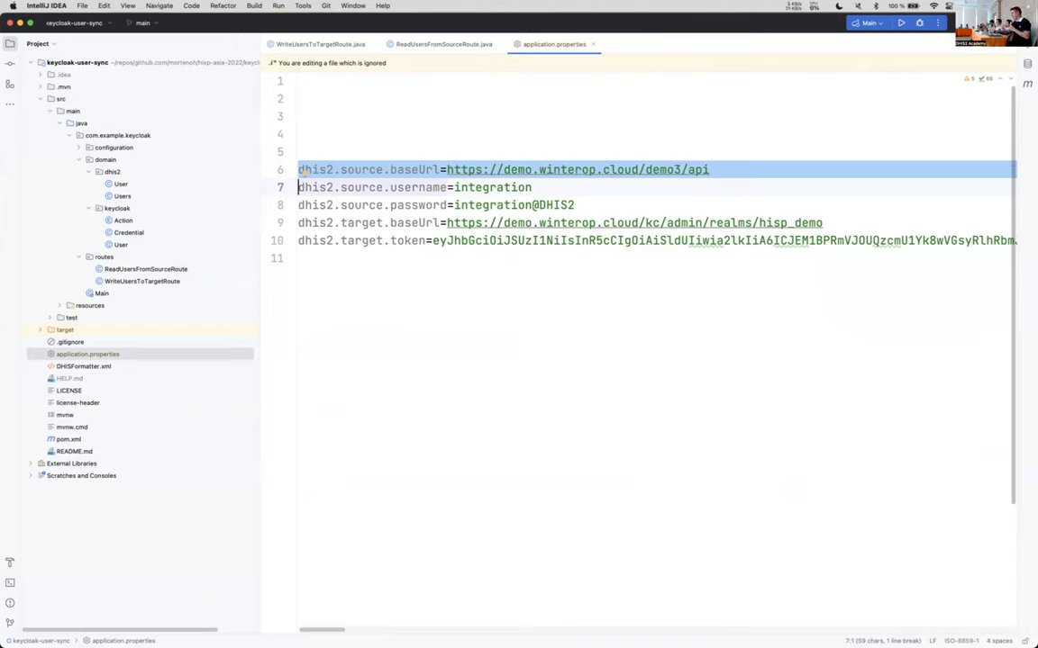
pyautogui.press('Down')
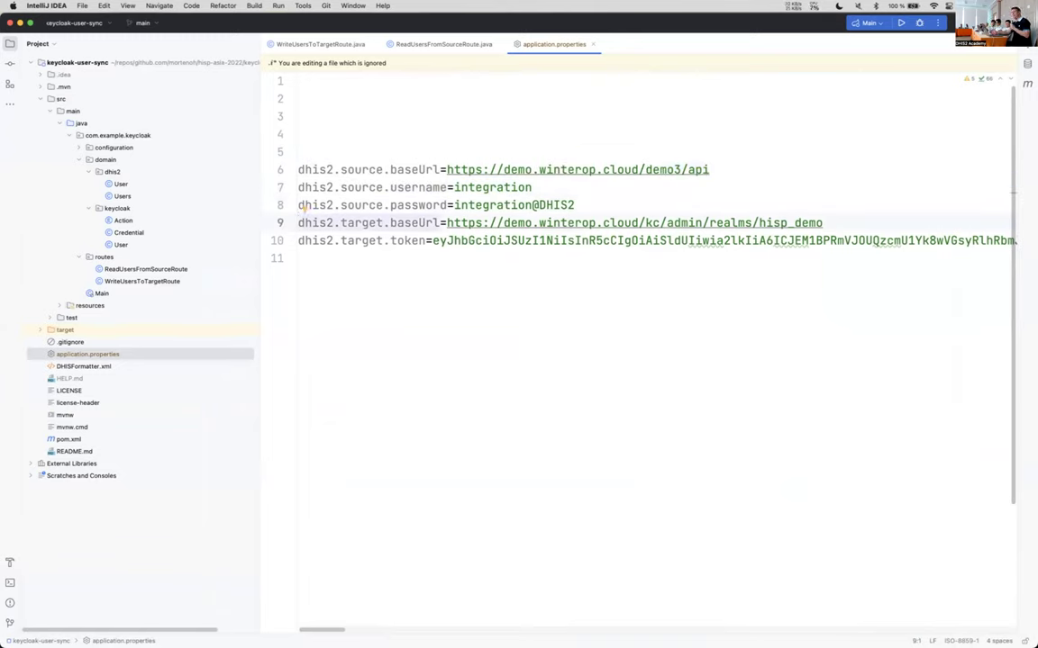
pyautogui.press('Down')
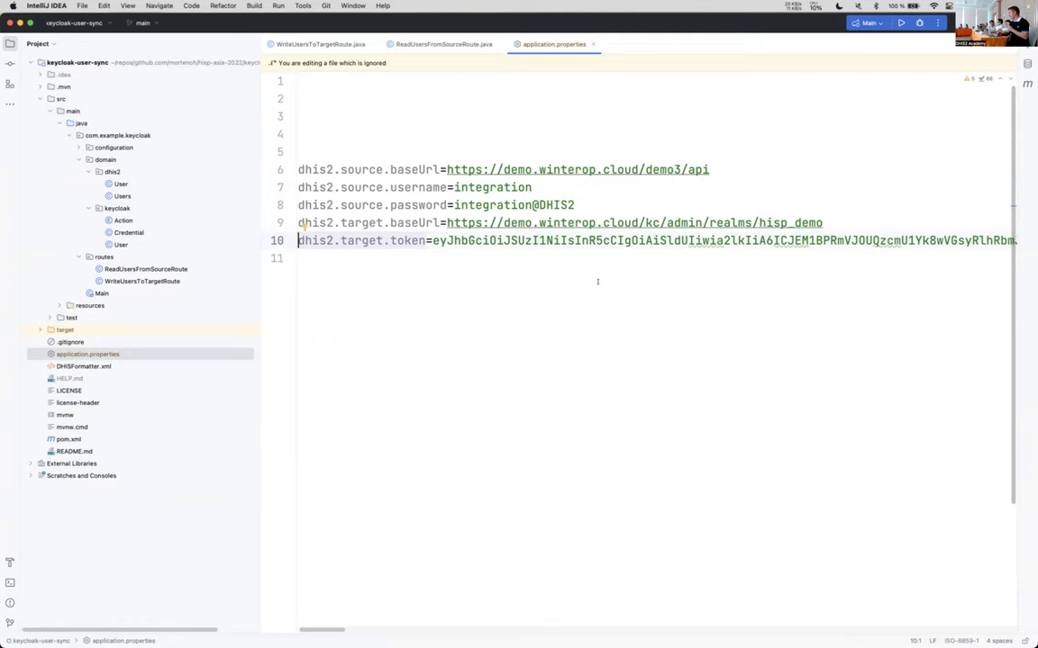
pyautogui.press('Down')
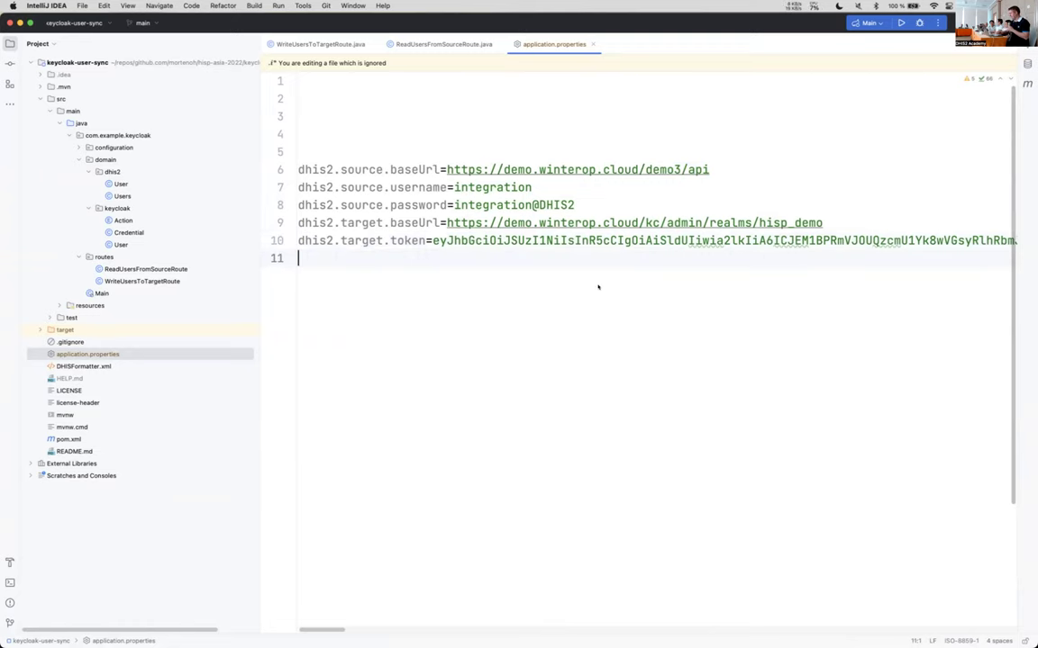
# Close application.properties and review ReadUsersFromSourceRoute.java with the project tree hidden
pyautogui.press('super+w')
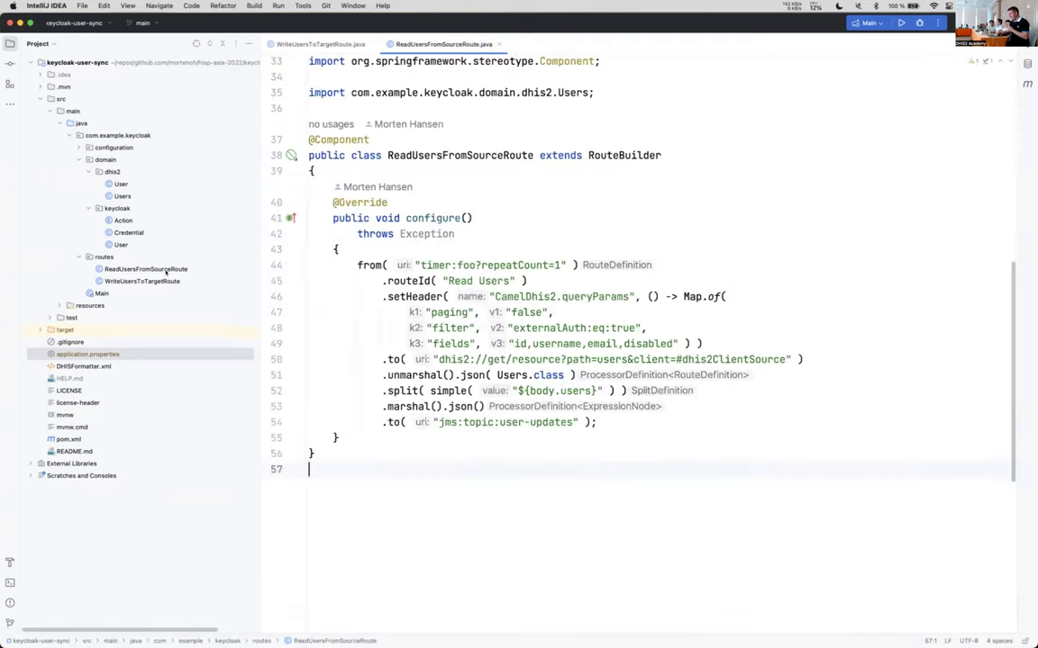
pyautogui.doubleClick(168, 269)
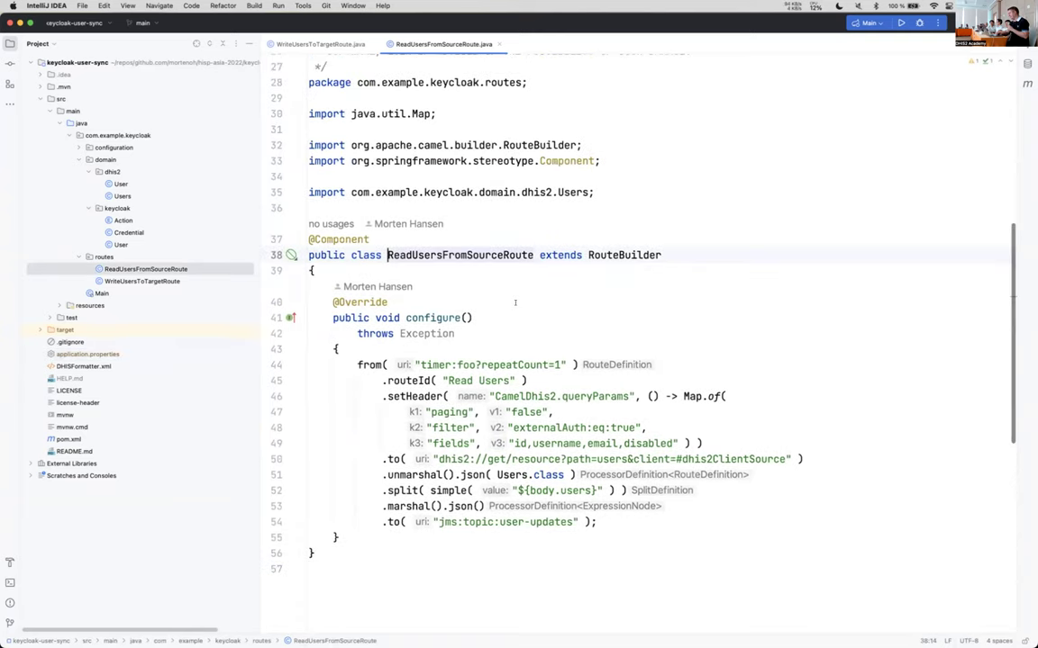
pyautogui.scroll(-3, 515, 303)
pyautogui.click(465, 564)
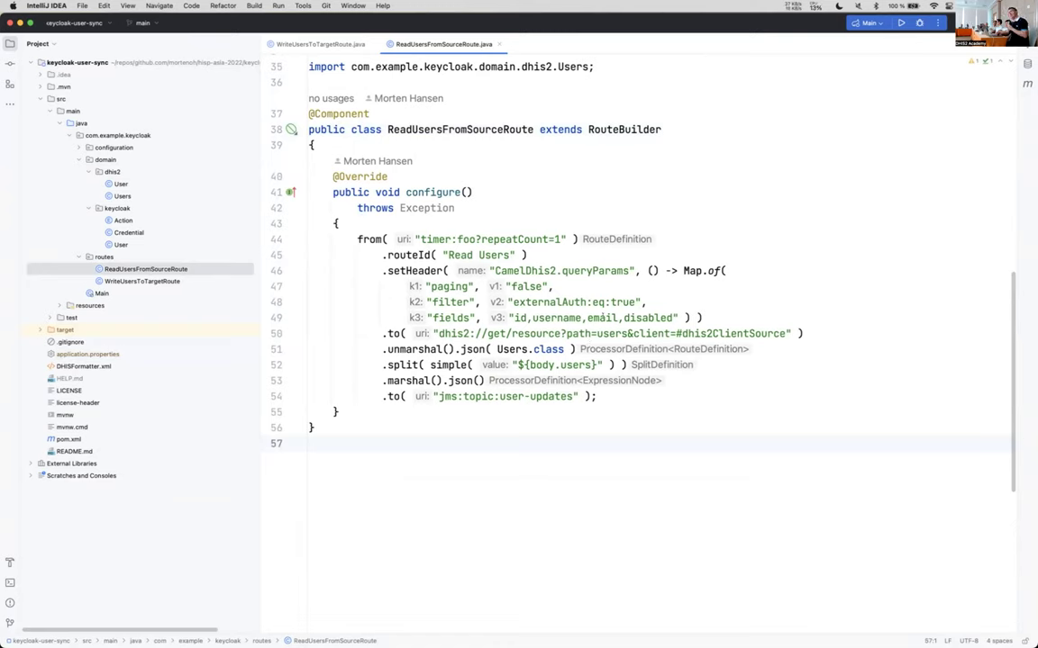
pyautogui.click(604, 317)
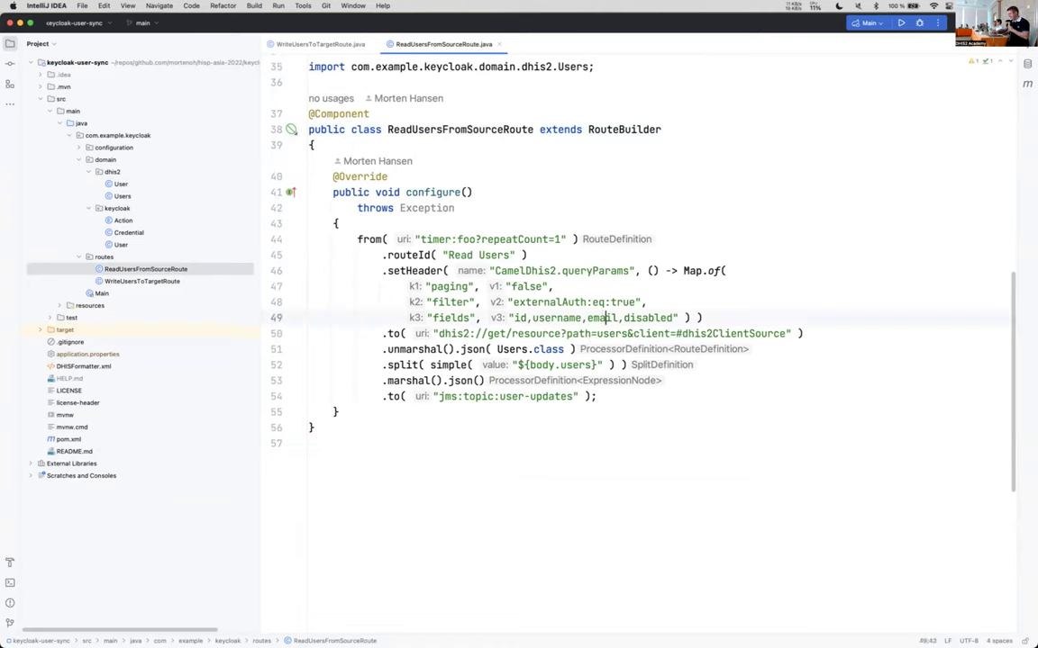
pyautogui.press('super+1')
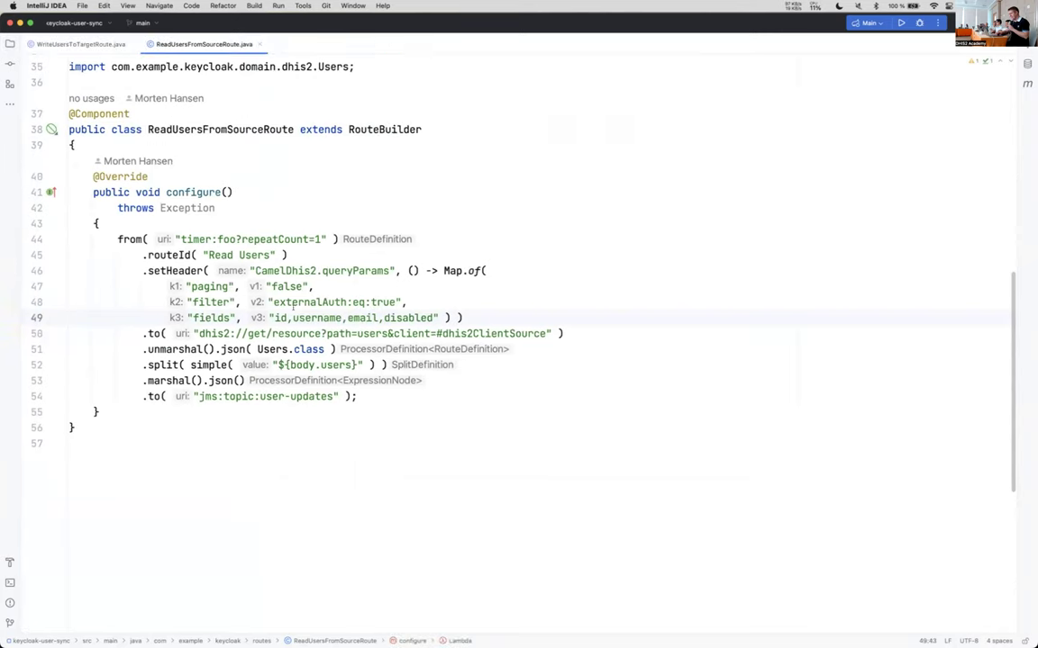
pyautogui.scroll(3, 293, 305)
pyautogui.scroll(-3, 358, 317)
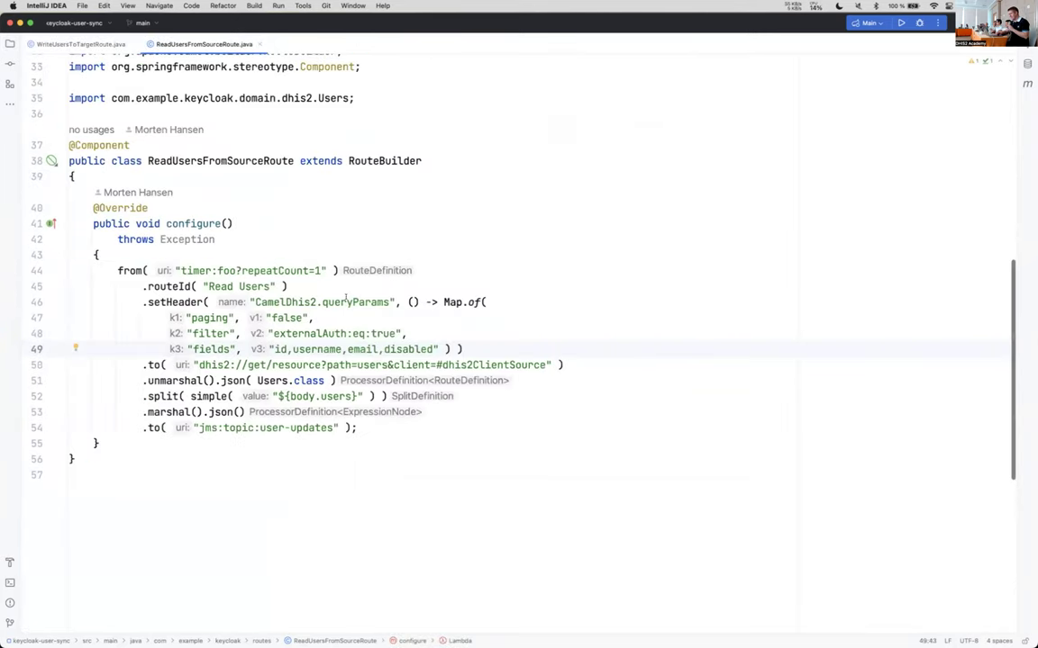
pyautogui.scroll(2, 345, 298)
pyautogui.scroll(3, 359, 300)
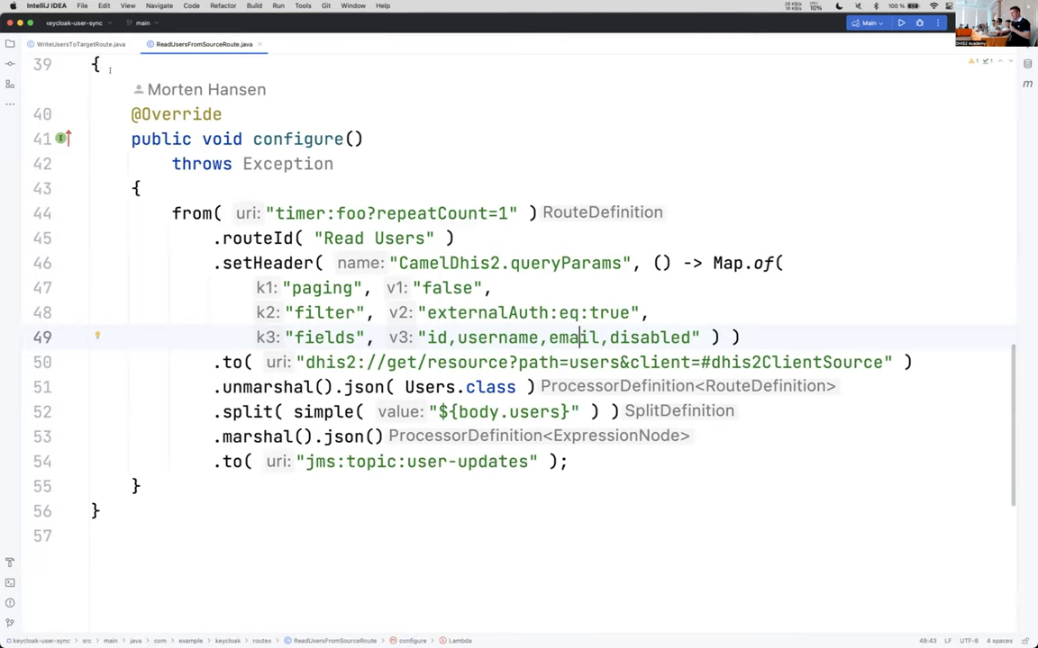
# Switch to WriteUsersToTargetRoute.java and place the cursor on the Keycloak User type
pyautogui.click(81, 44)
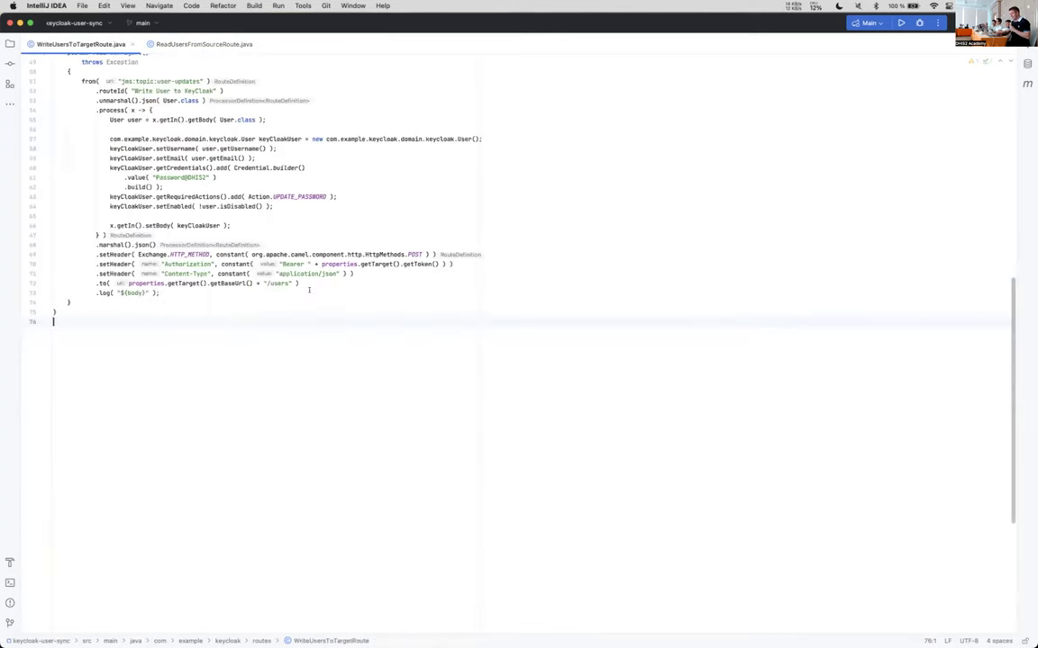
pyautogui.scroll(5, 309, 289)
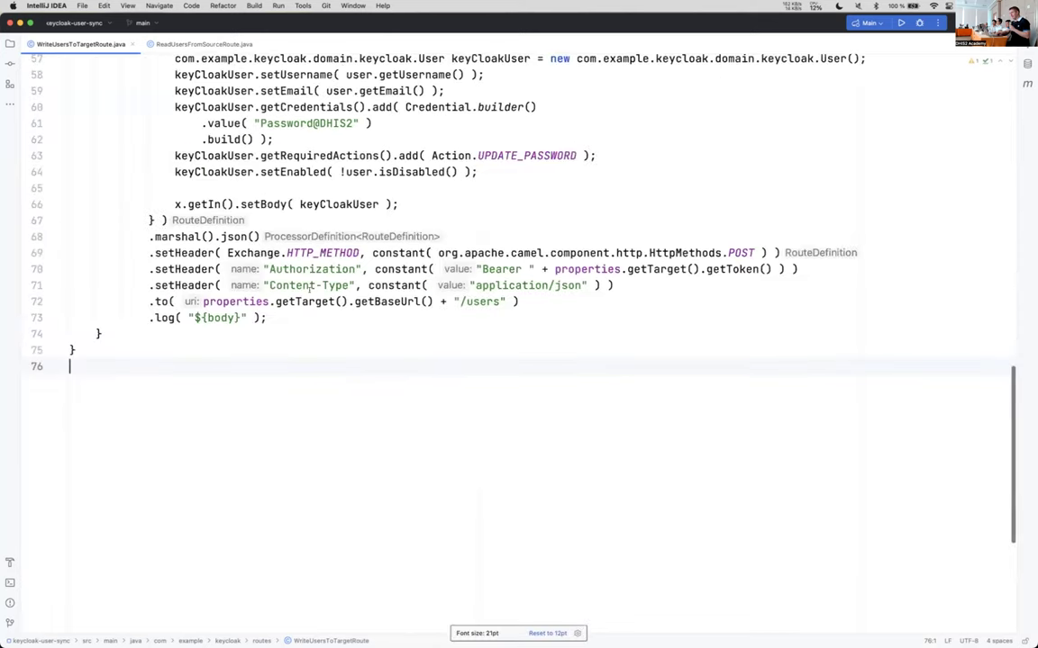
pyautogui.scroll(5, 310, 287)
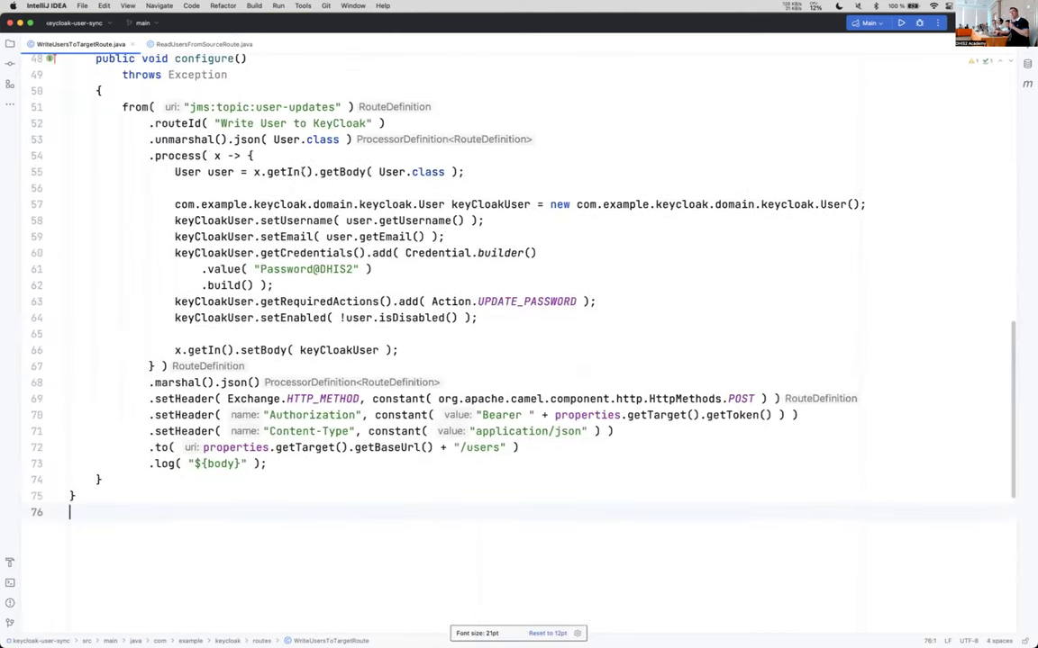
pyautogui.scroll(1, 310, 287)
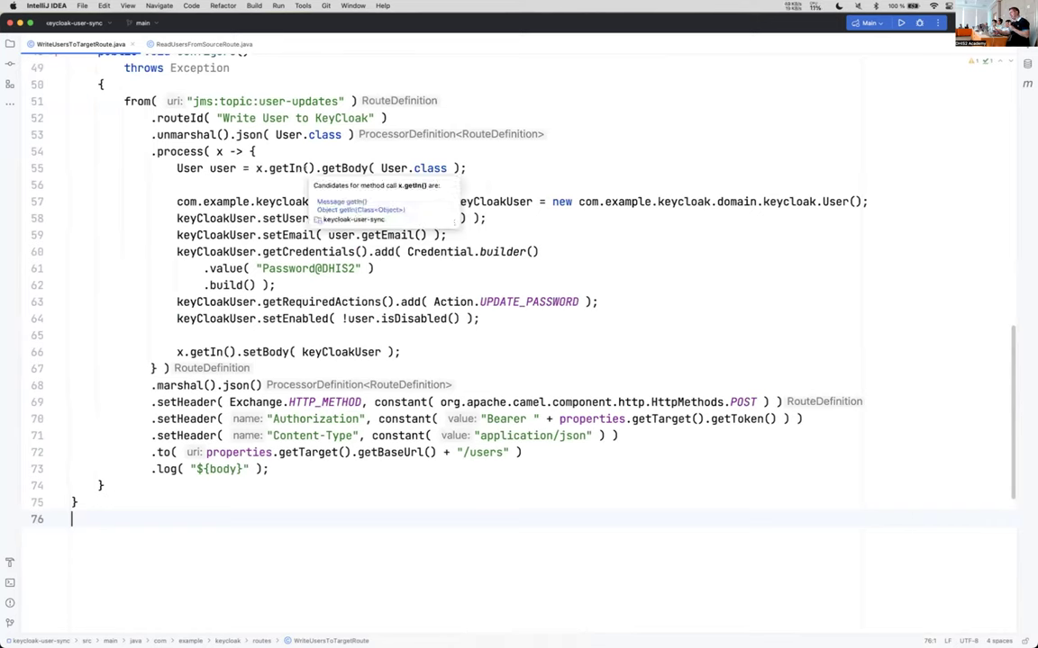
pyautogui.click(285, 184)
pyautogui.press('Down')
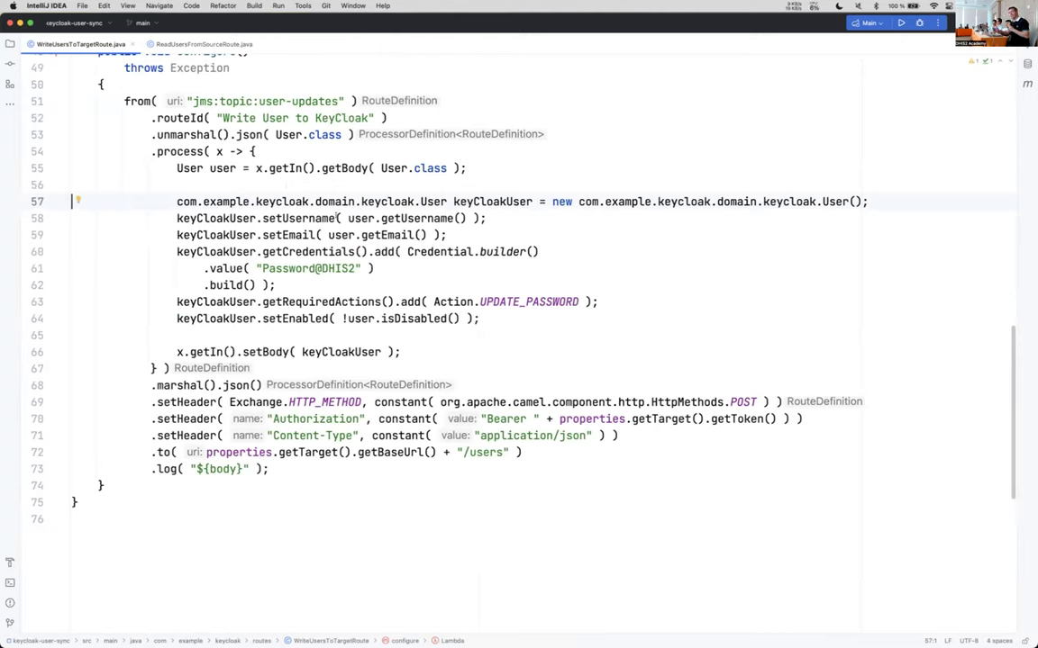
pyautogui.moveTo(338, 218)
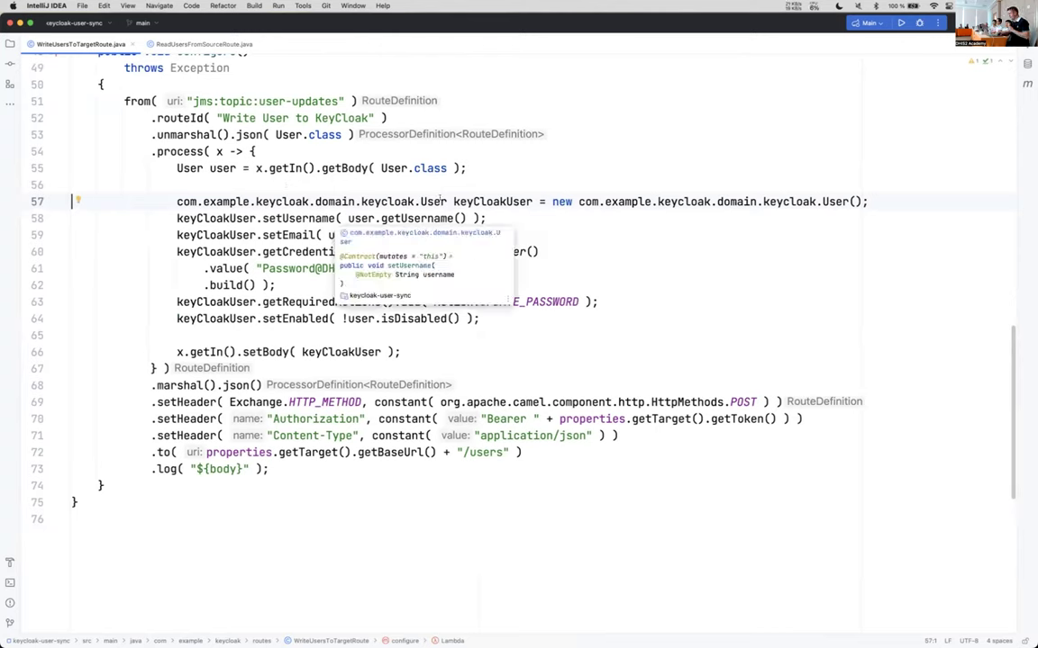
pyautogui.click(427, 201)
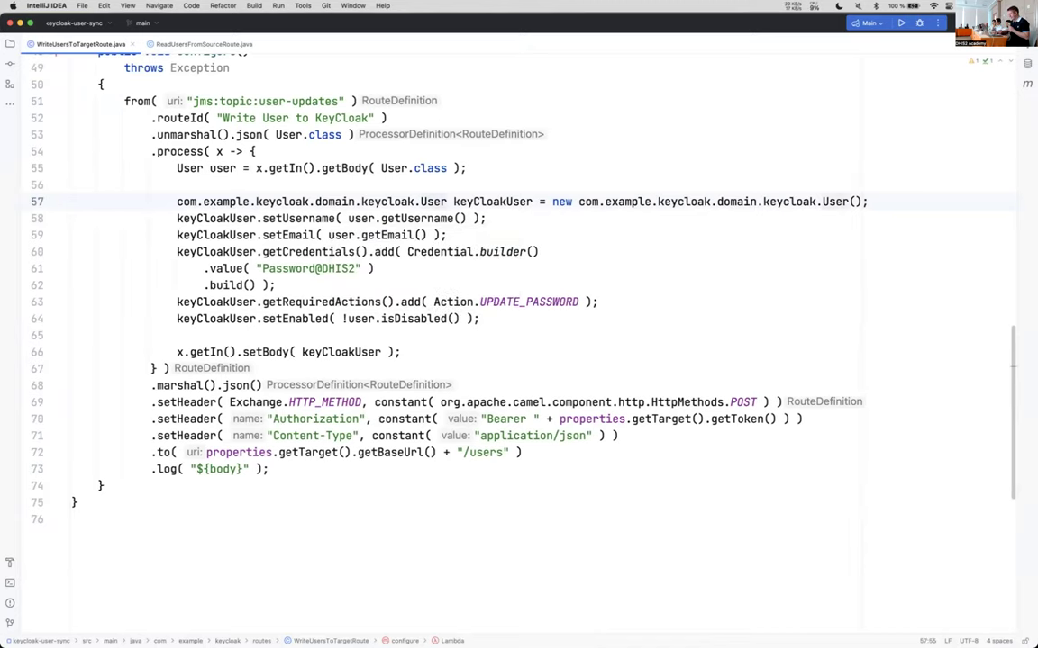
# Jump to the User class, review its credentials and requiredActions fields, then navigate back
pyautogui.press('super+b')
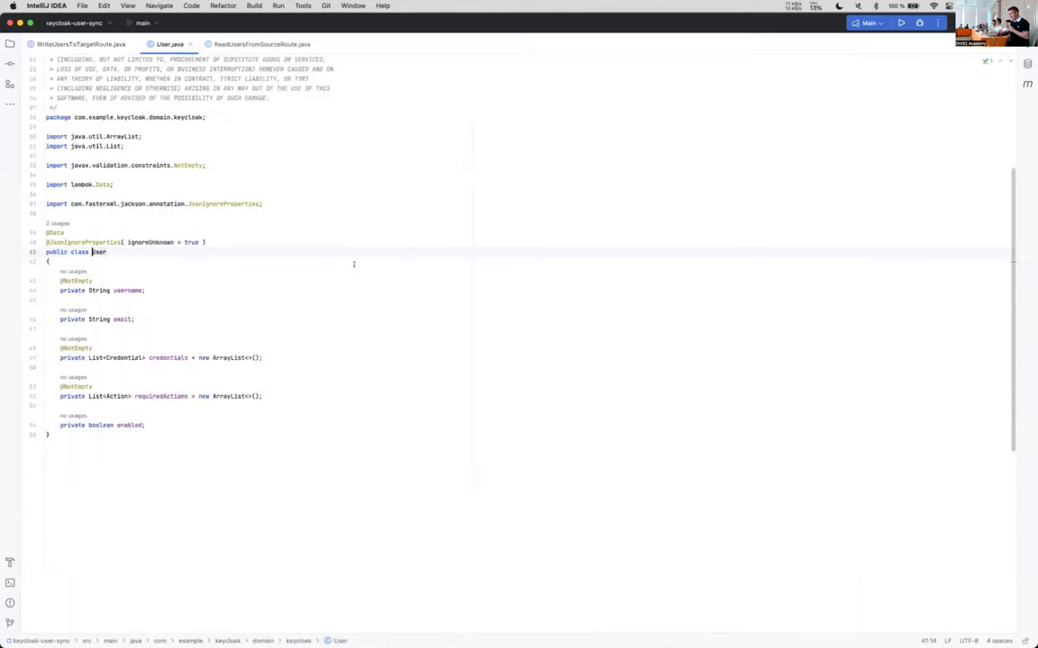
pyautogui.scroll(6, 354, 264)
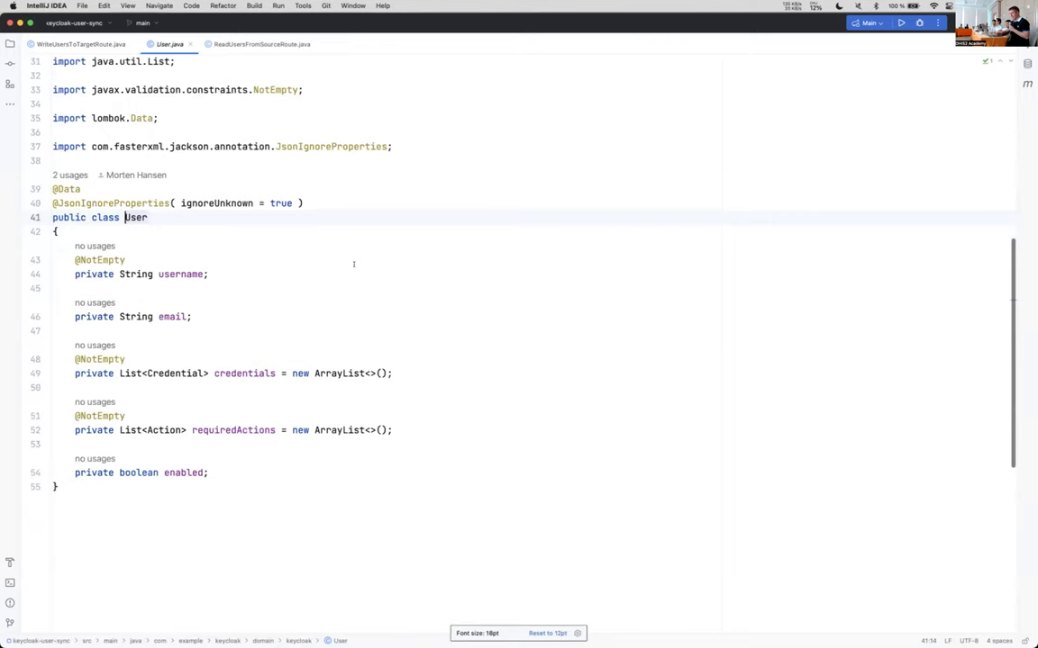
pyautogui.scroll(3, 354, 263)
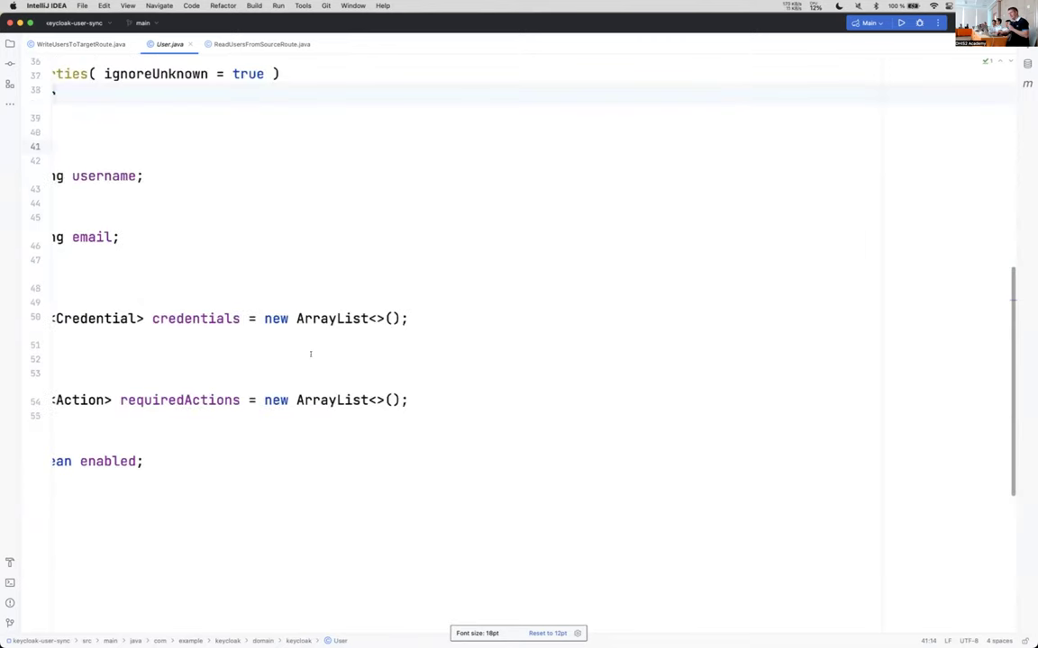
pyautogui.scroll(5, 310, 354)
pyautogui.click(353, 411)
pyautogui.click(349, 390)
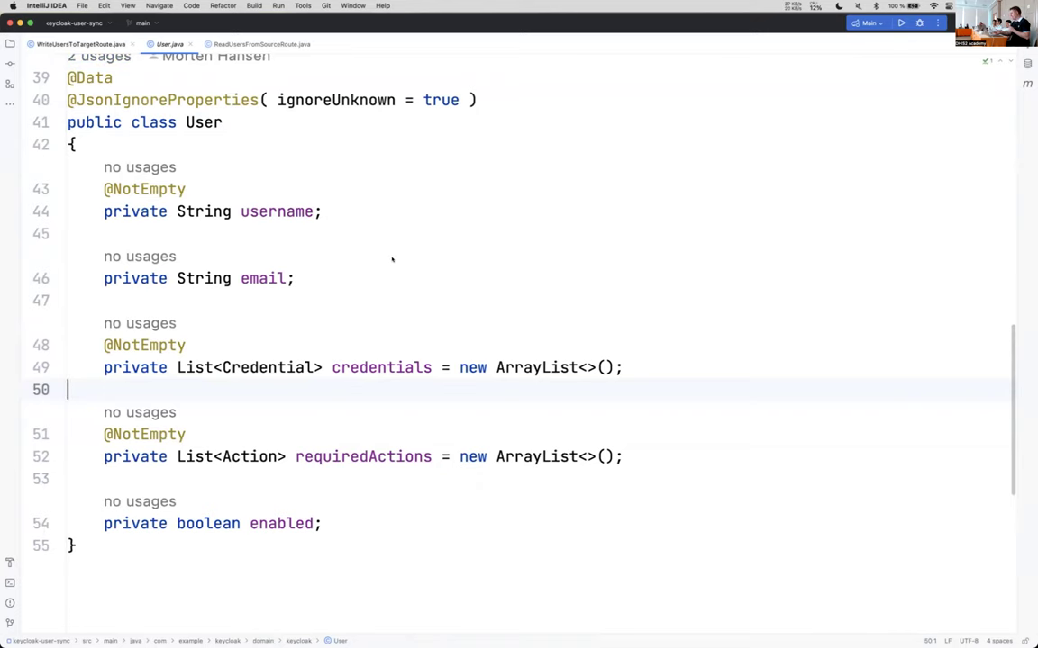
pyautogui.press('super+bracketleft')
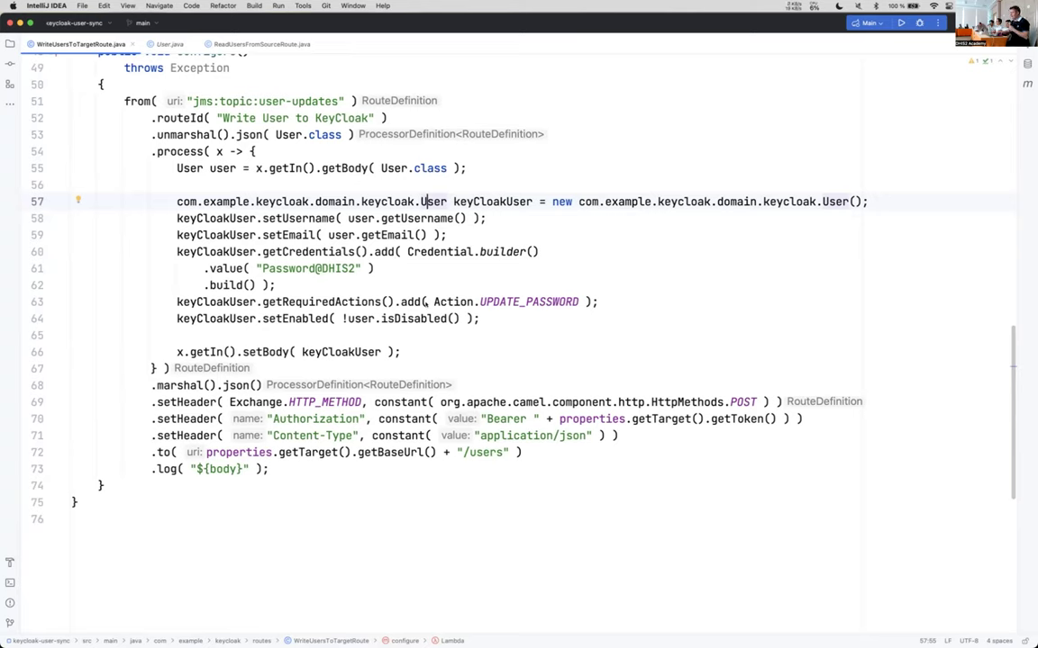
# Walk through the user mapping: default password credential, UPDATE_PASSWORD action, enabled flag and body
pyautogui.press('Down')
pyautogui.press('Down')
pyautogui.press('Down')
pyautogui.press('Down')
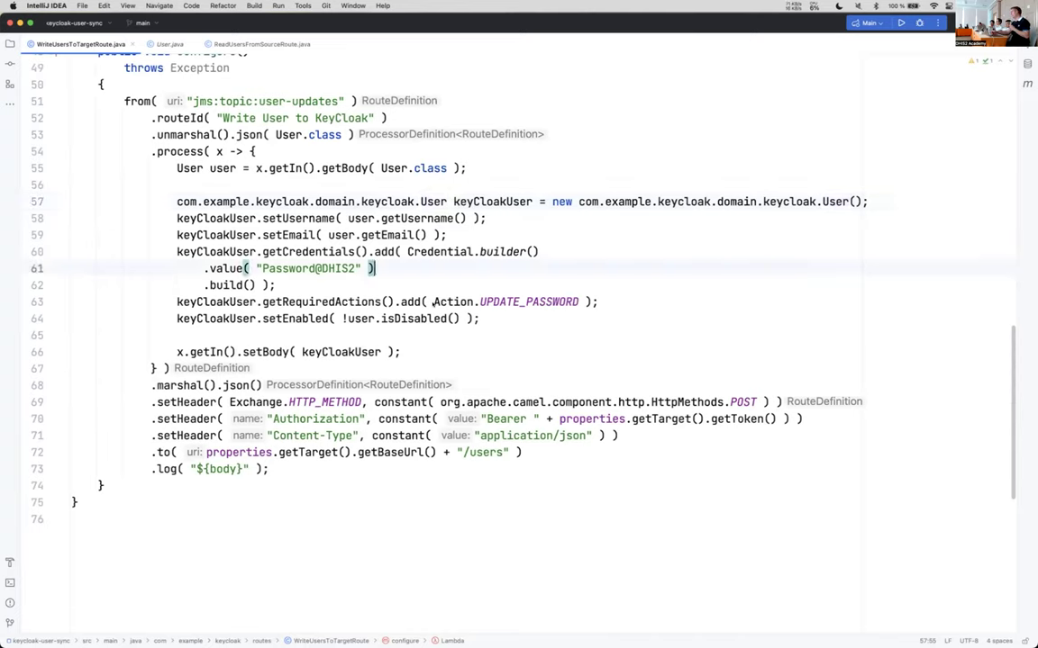
pyautogui.click(432, 303)
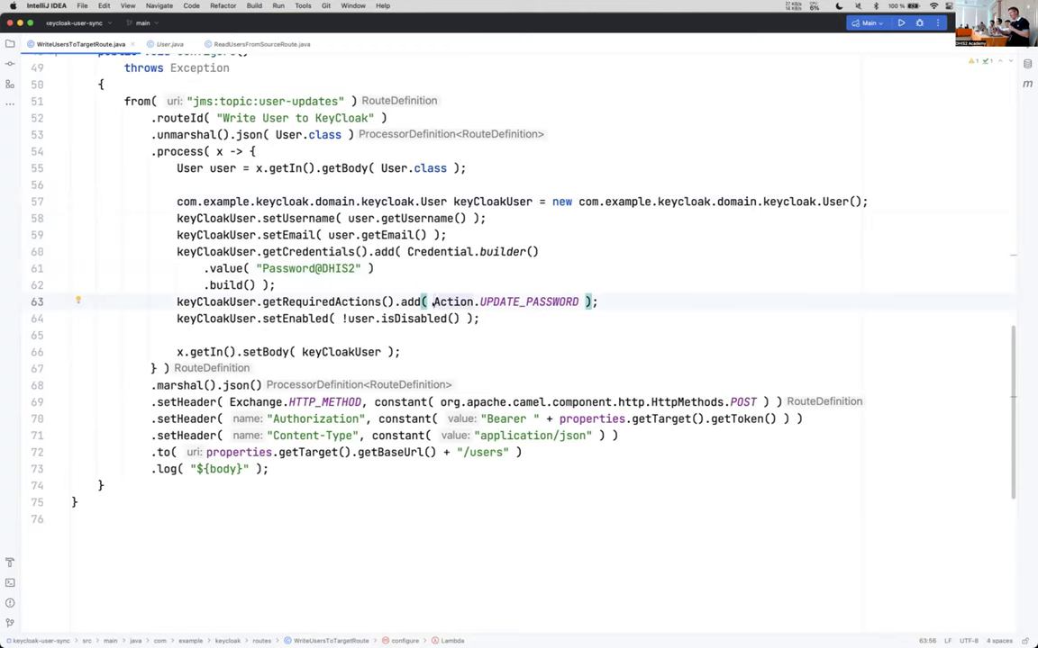
pyautogui.click(436, 336)
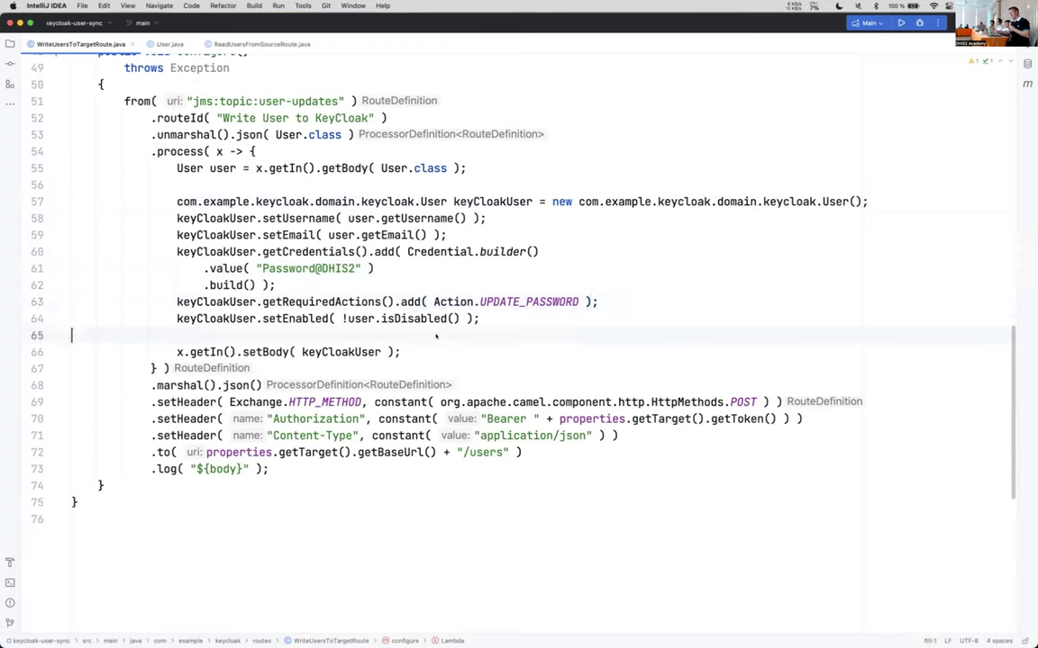
pyautogui.click(436, 347)
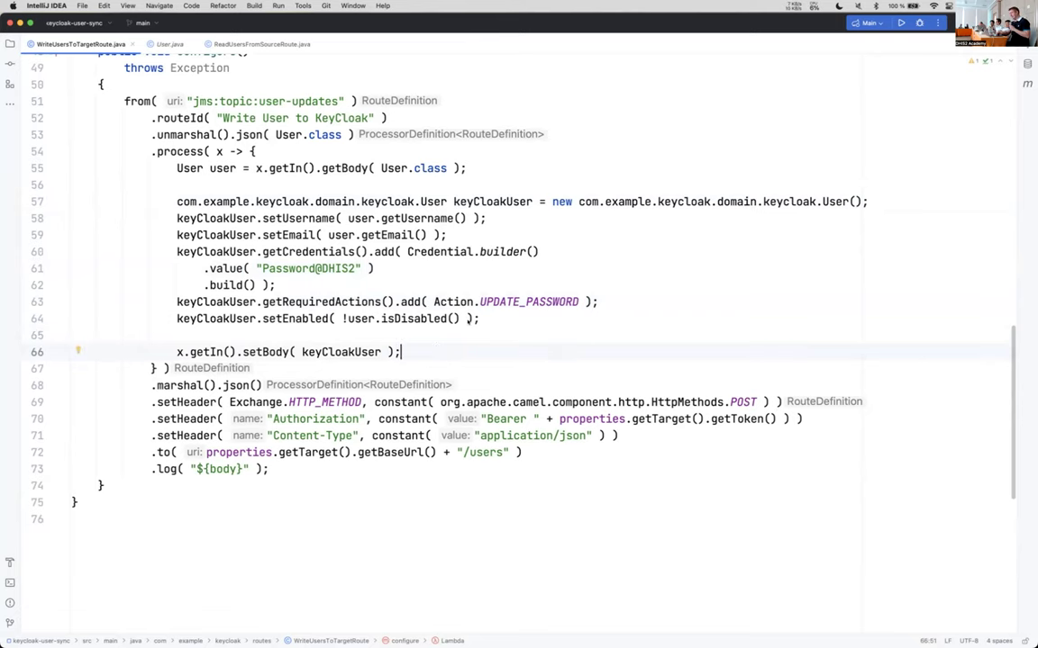
# Review the JSON marshalling, POST, Authorization and Content-Type headers, /users endpoint and body logging
pyautogui.scroll(-2, 436, 347)
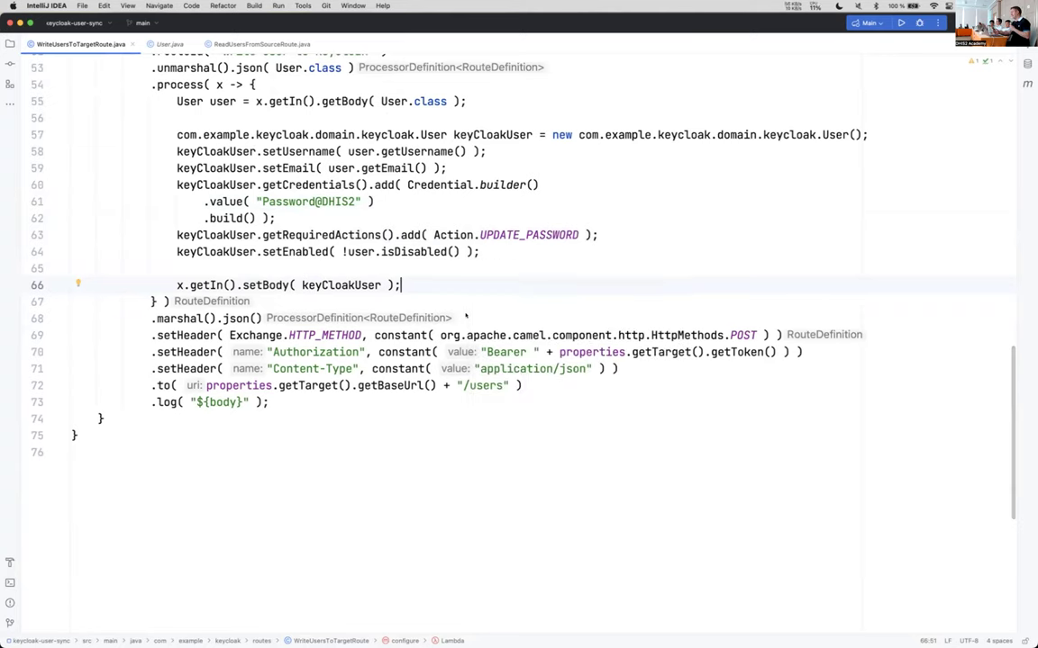
pyautogui.click(466, 317)
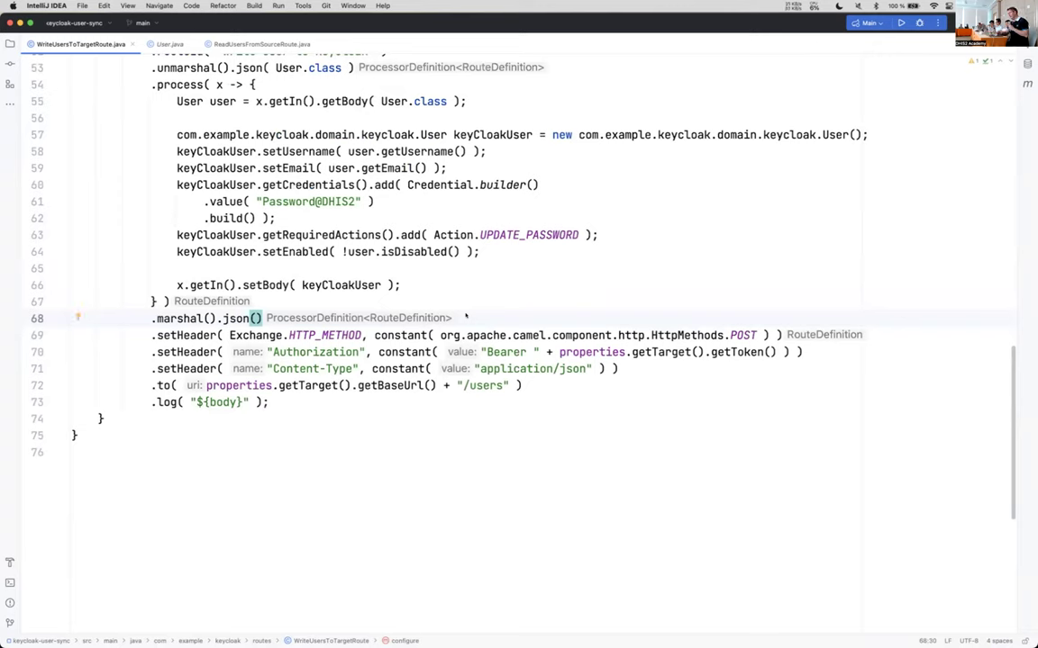
pyautogui.click(442, 335)
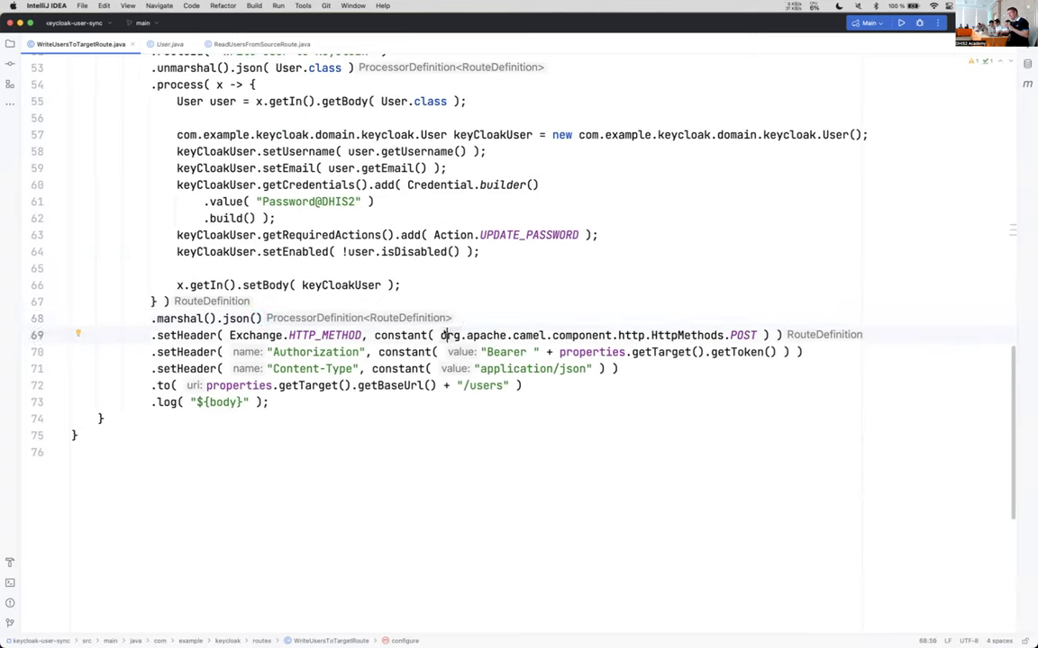
pyautogui.press('Right')
pyautogui.click(425, 353)
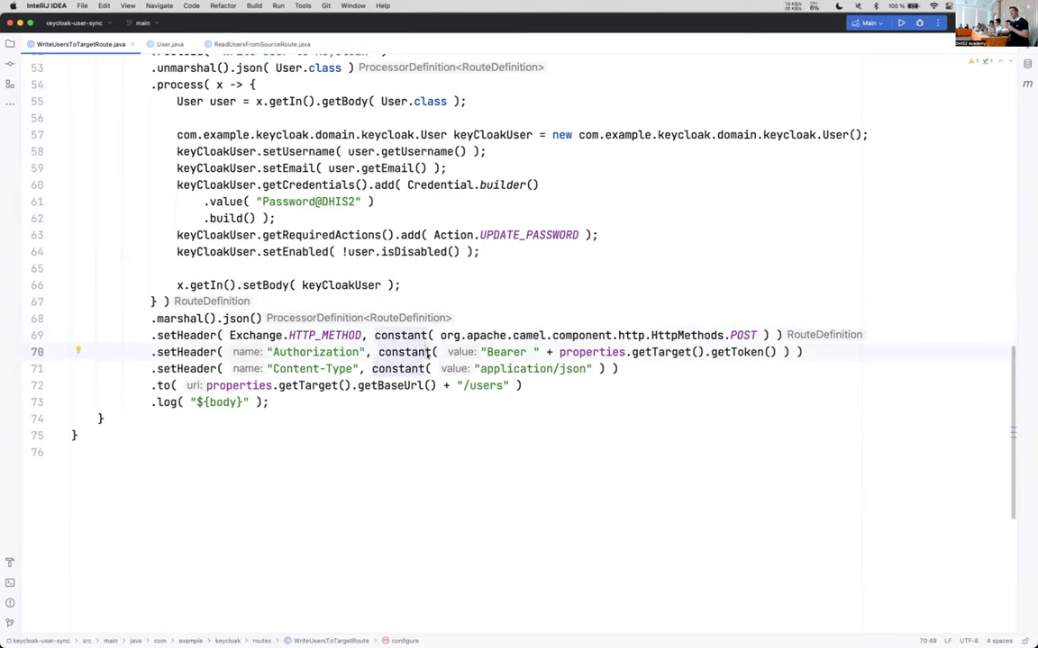
pyautogui.click(433, 369)
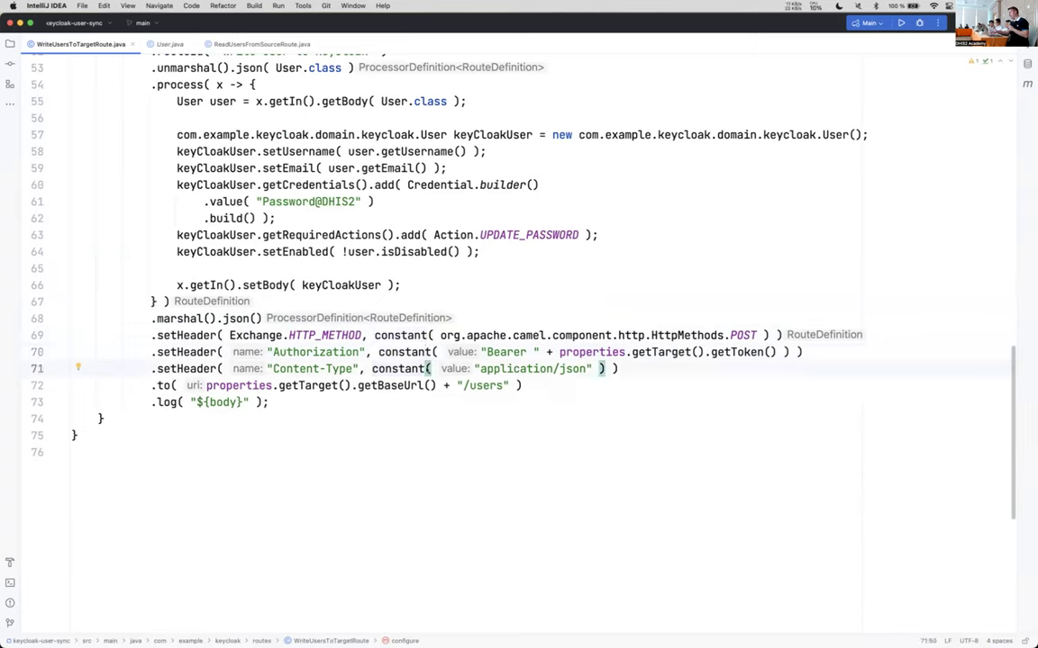
pyautogui.click(394, 385)
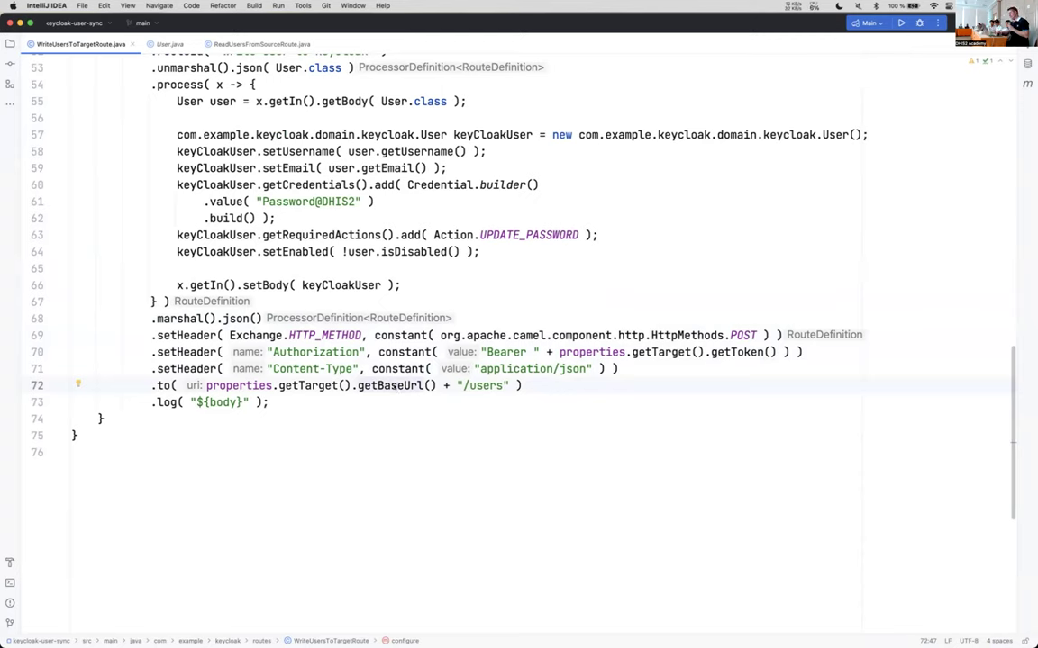
pyautogui.click(336, 404)
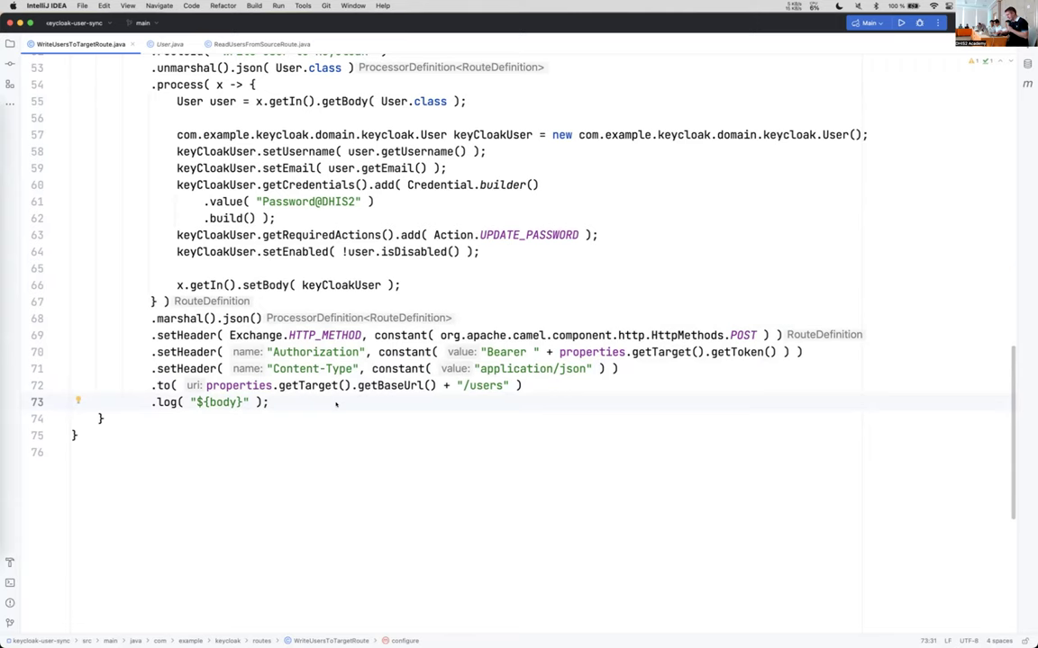
pyautogui.press('ctrl+super+f')
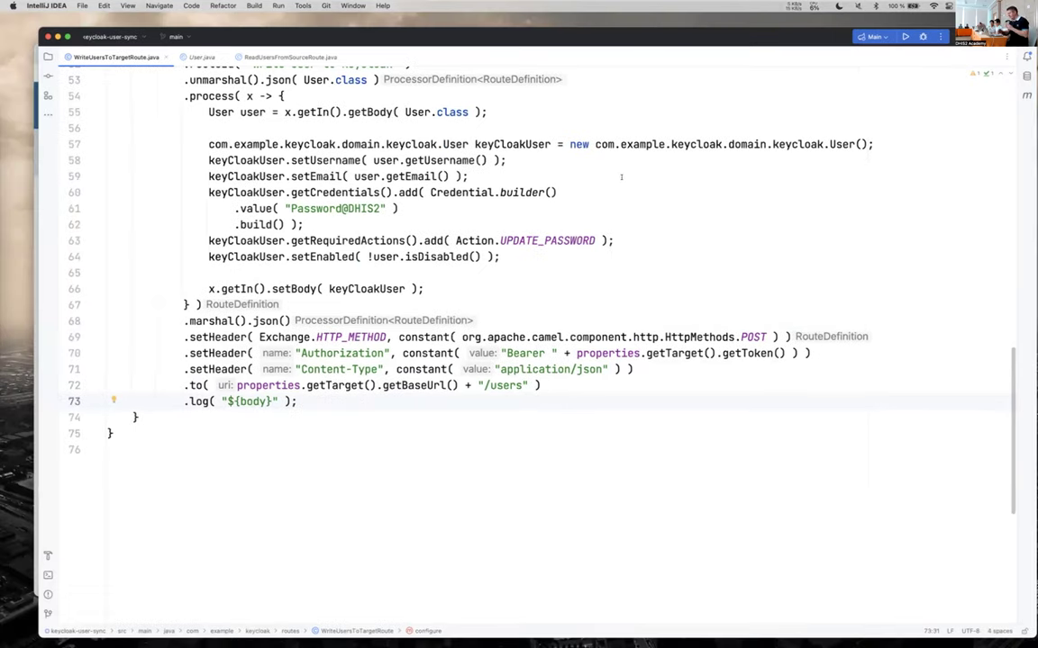
# Bring up Keycloak's hisp_demo Users list and scroll through its eight users, including disabled userc
pyautogui.hotkey('ctrl', 'Up')
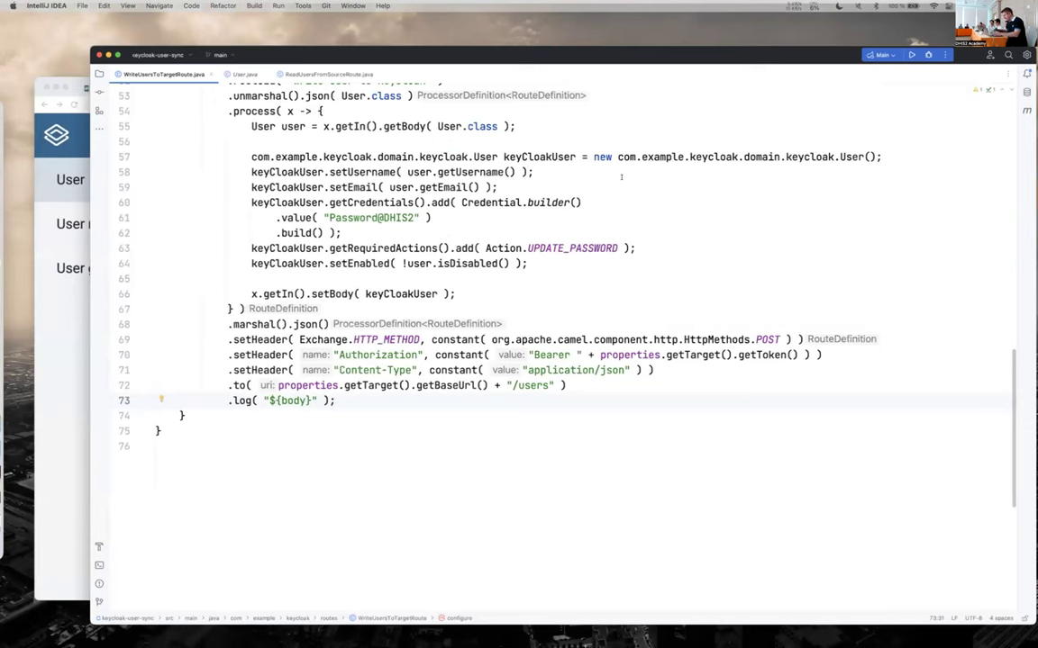
pyautogui.hotkey('ctrl', 'Up')
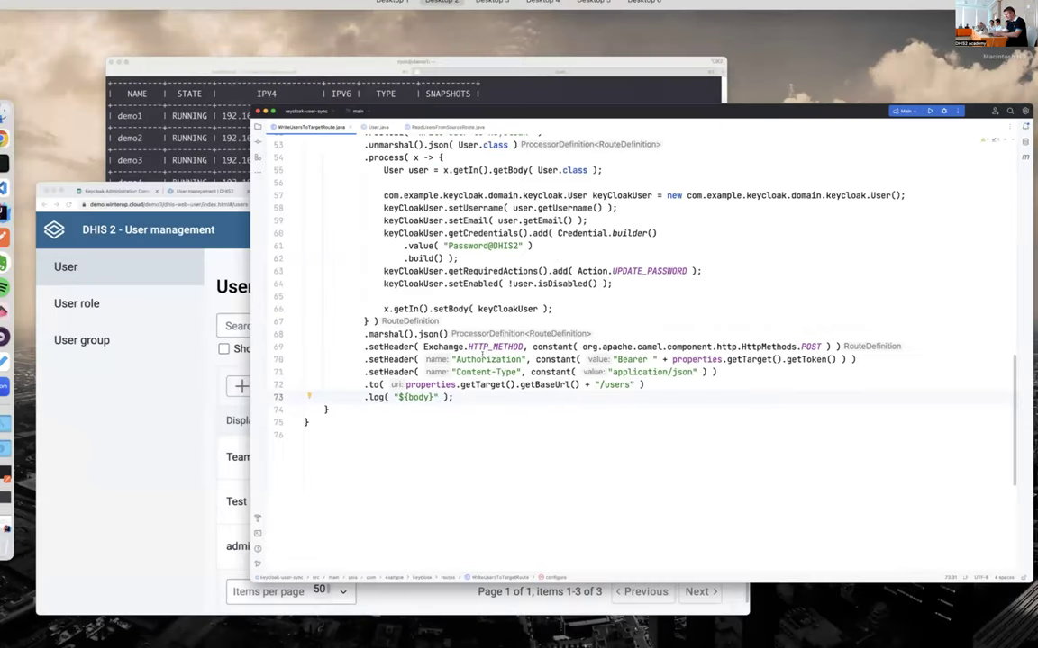
pyautogui.hotkey('ctrl', 'Up')
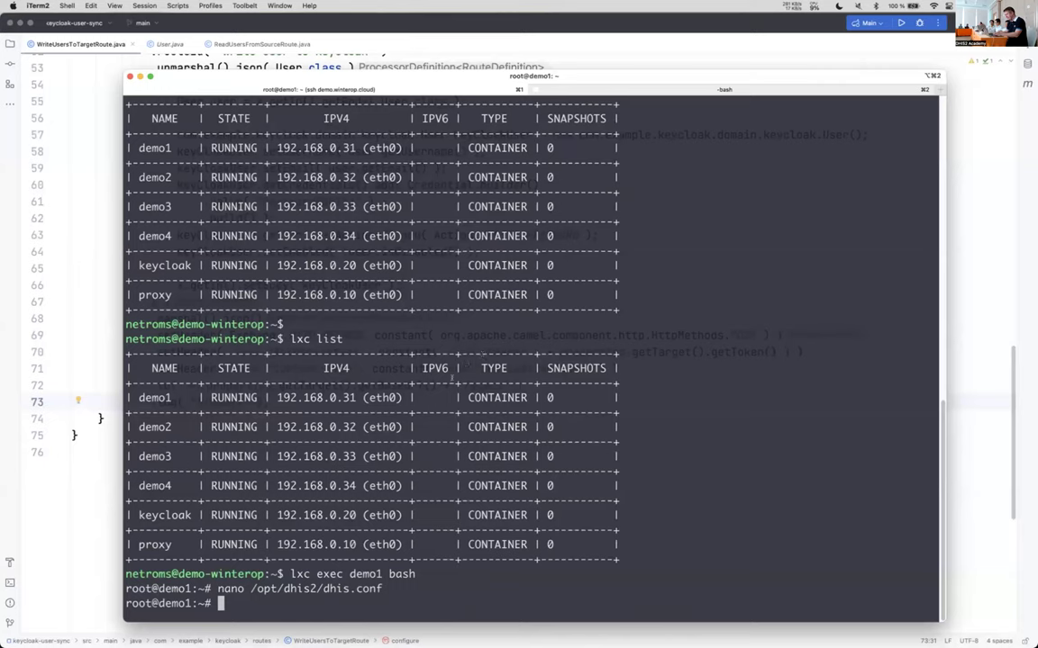
pyautogui.press('super+Tab')
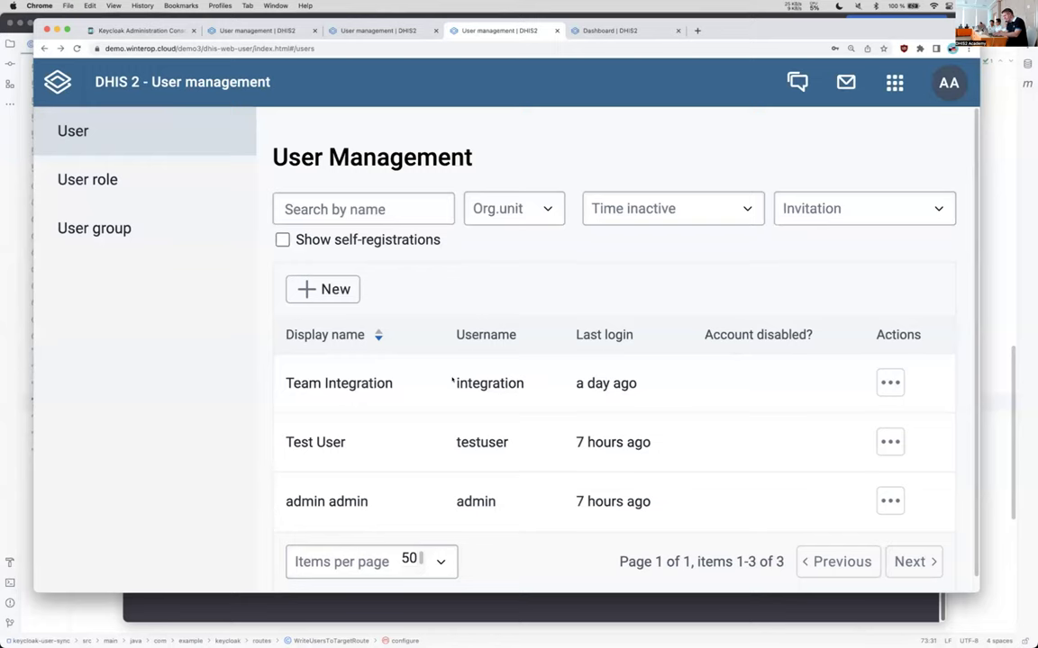
pyautogui.press('super+1')
pyautogui.scroll(-3, 451, 379)
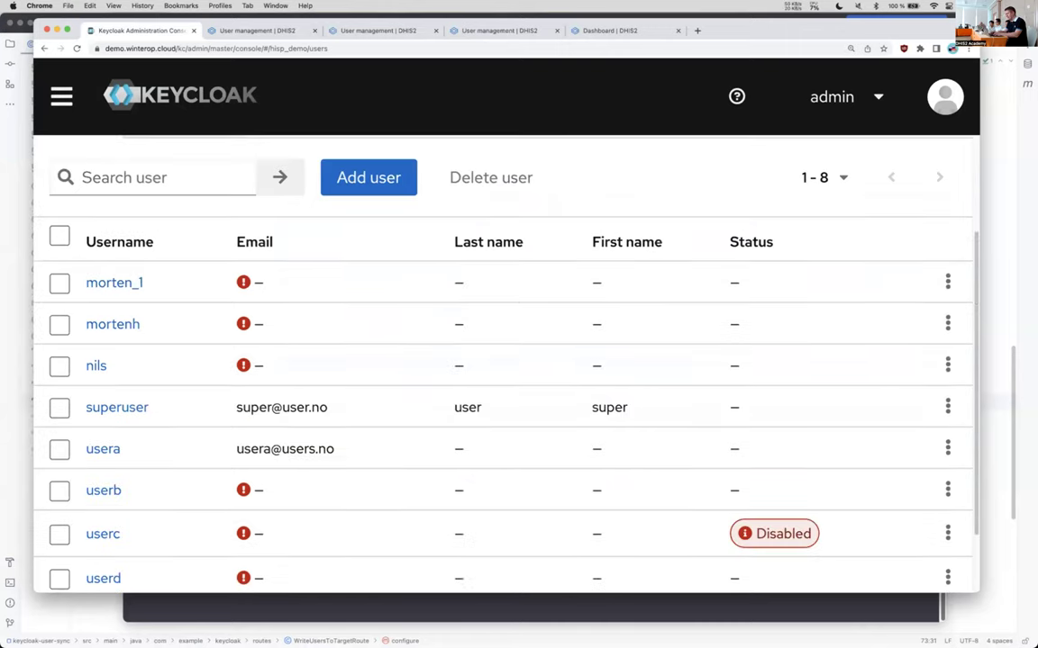
# Launch the keycloak-user-sync app in iTerm2 with mvn clean spring-boot:run
pyautogui.press('super+Tab')
pyautogui.write('m')
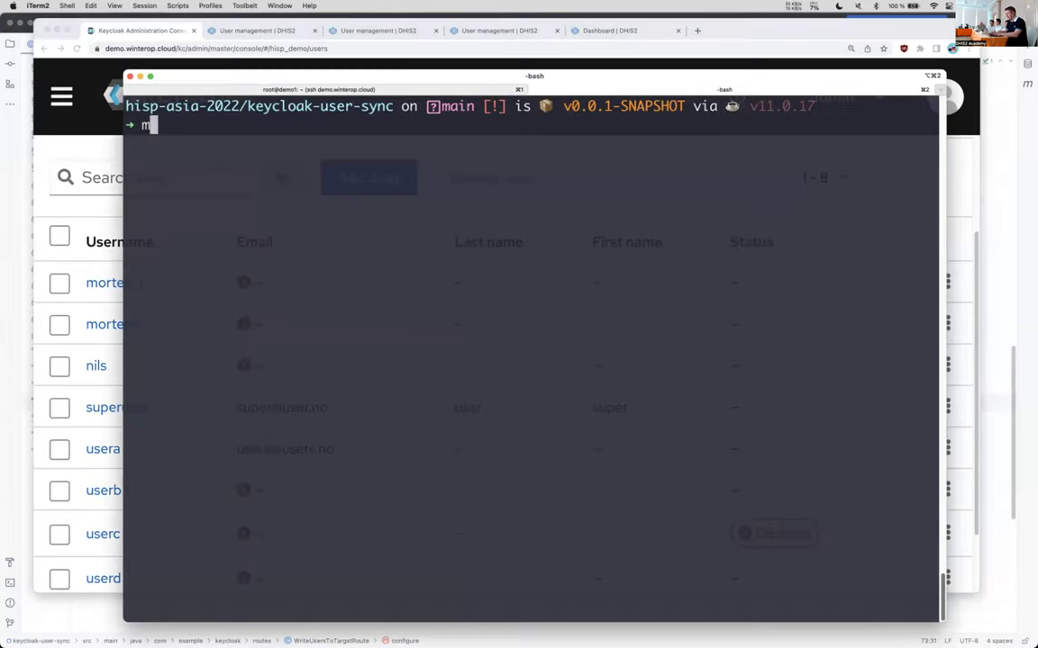
pyautogui.write('vn clean spring-boo')
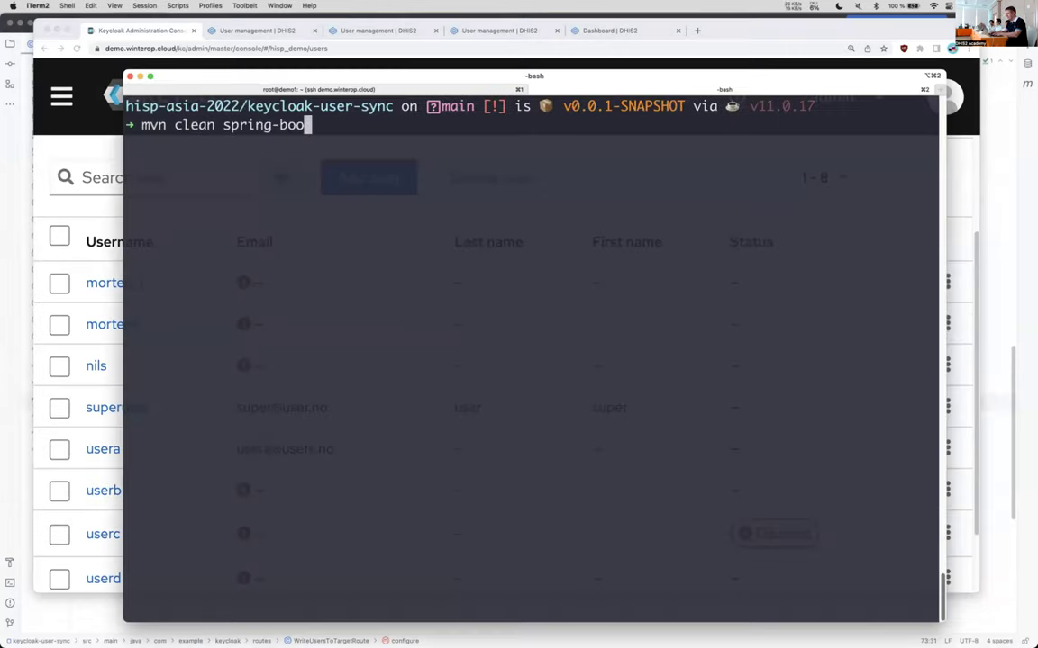
pyautogui.write('t:run')
pyautogui.press('Return')
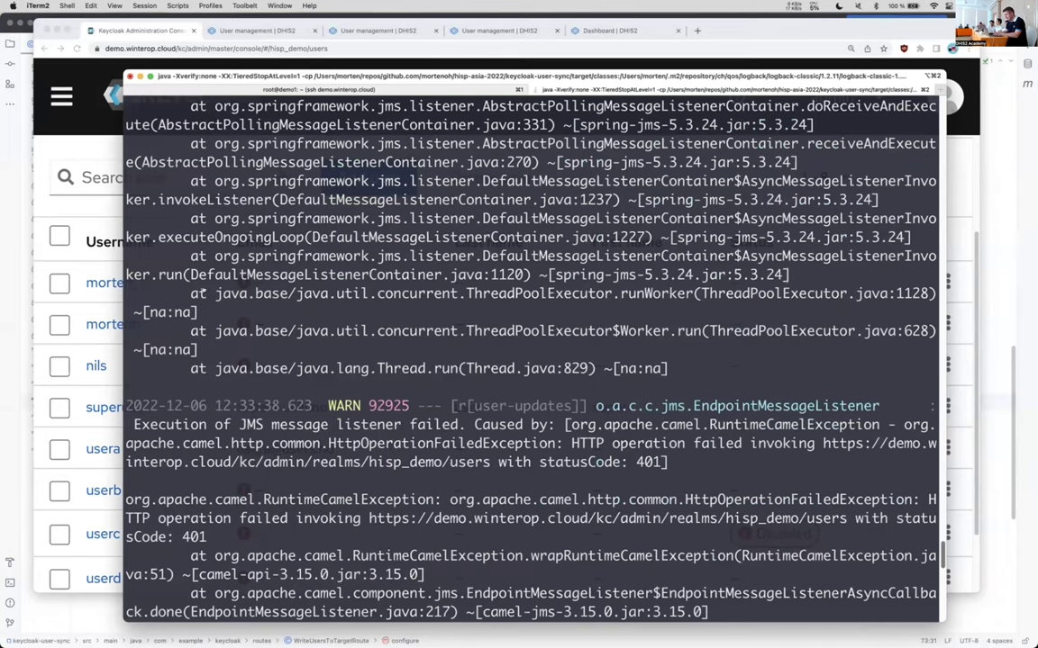
pyautogui.press('super+Tab')
pyautogui.press('super+Tab')
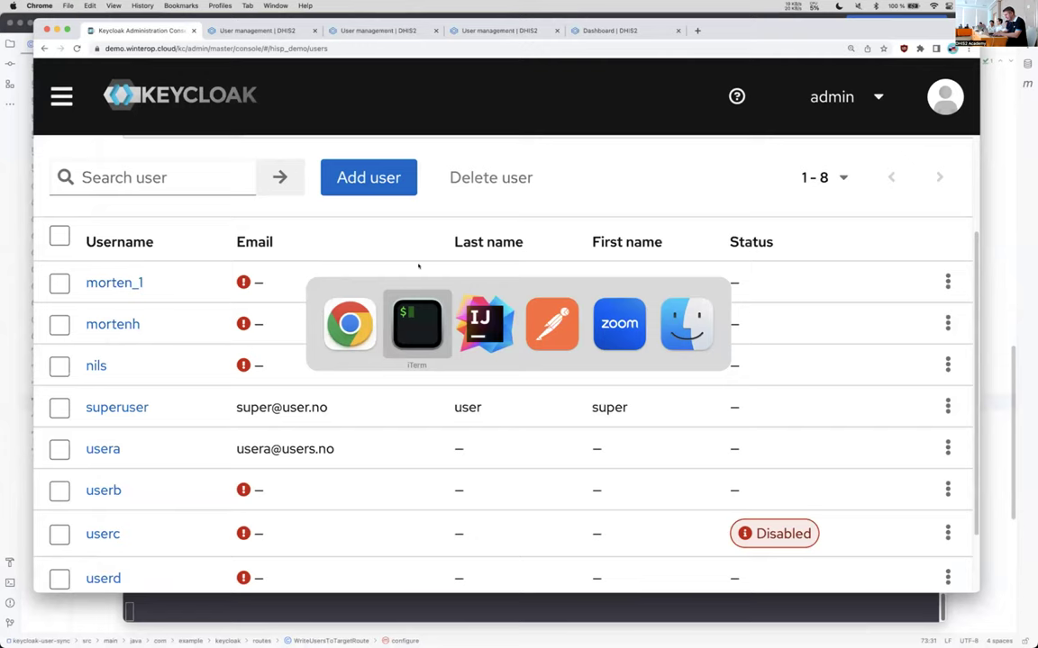
# Send Postman's Get TOKEN request to hisp_demo and copy the fresh access_token value
pyautogui.press('super+Tab')
pyautogui.press('super+Tab')
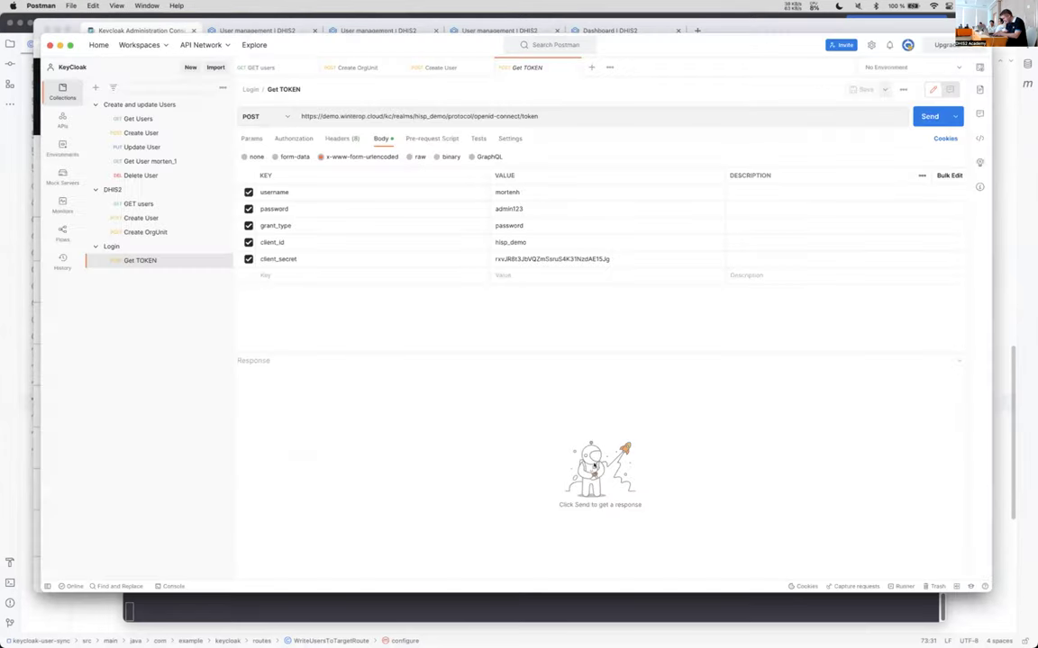
pyautogui.press('super+Return')
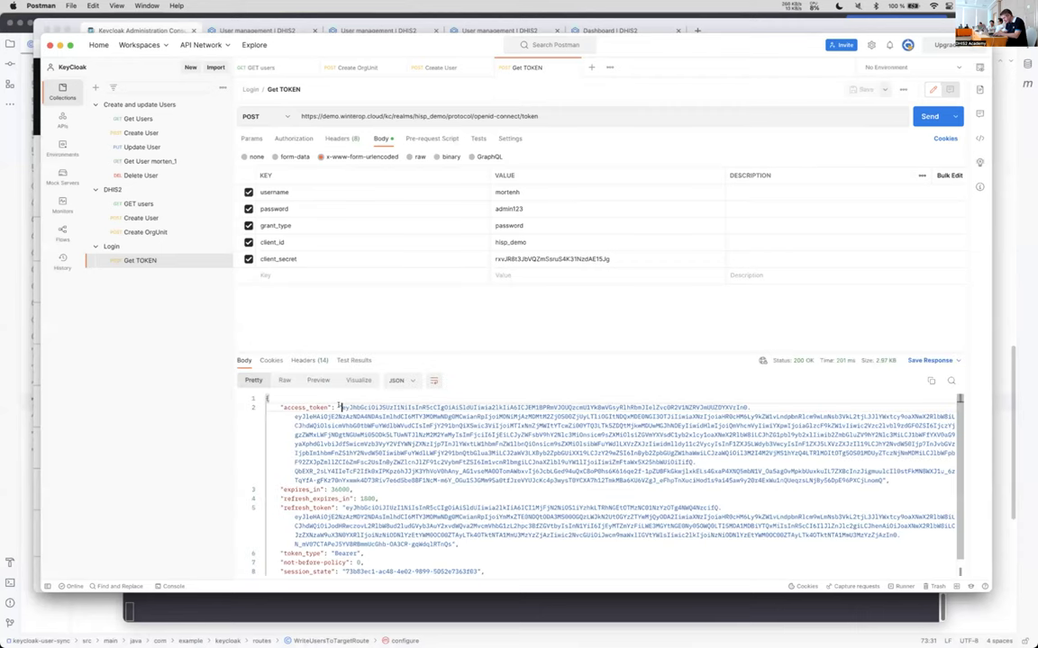
pyautogui.moveTo(340, 407); pyautogui.dragTo(397, 425)
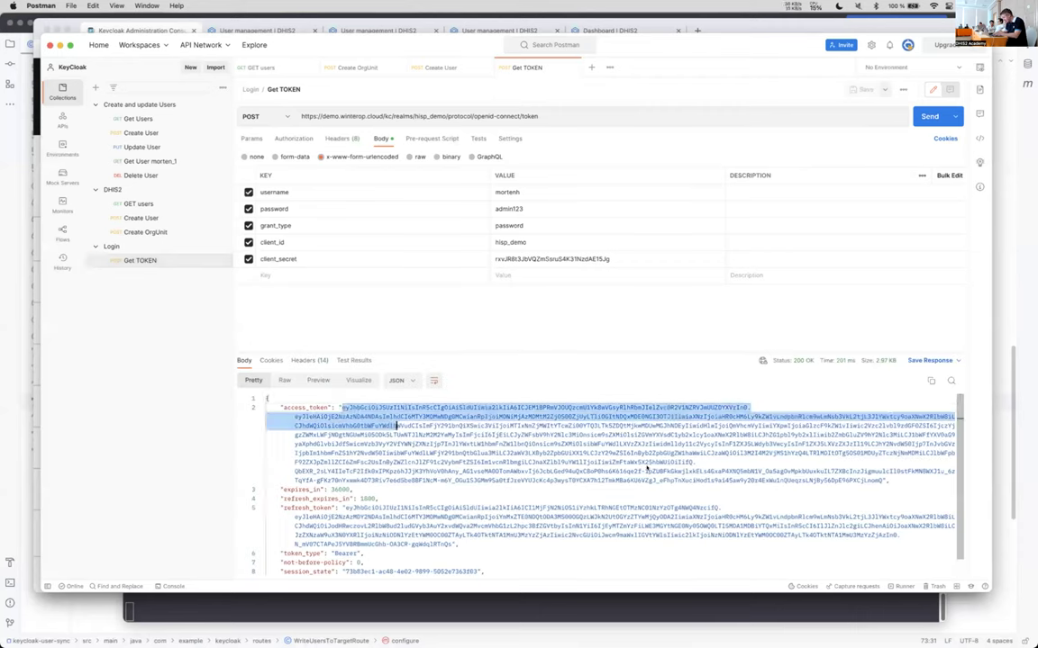
pyautogui.press('ctrl+super+d')
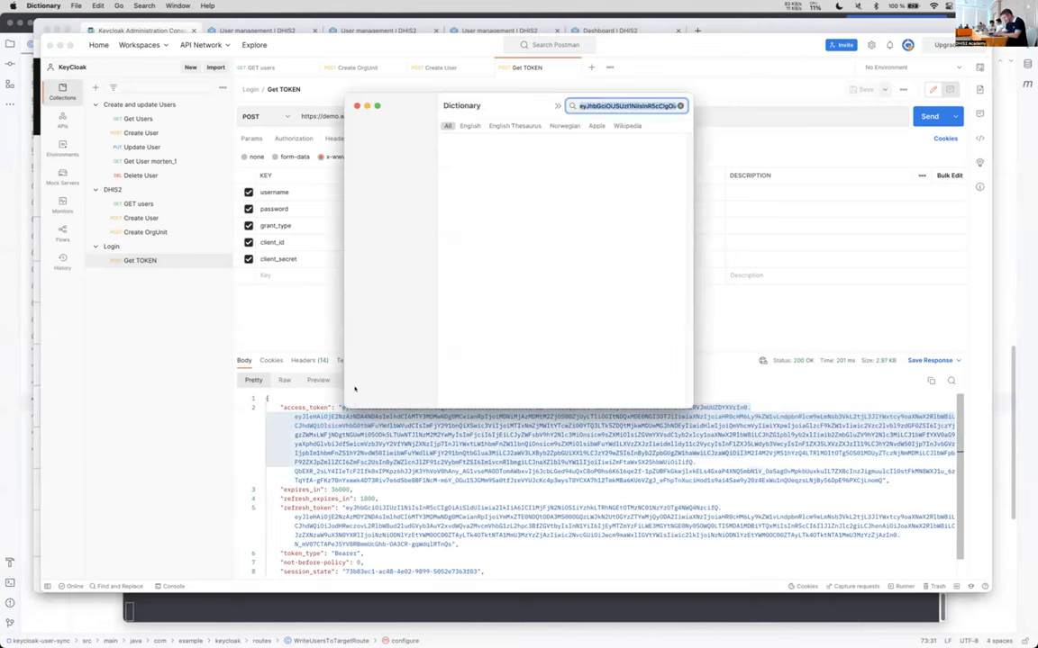
pyautogui.press('super+q')
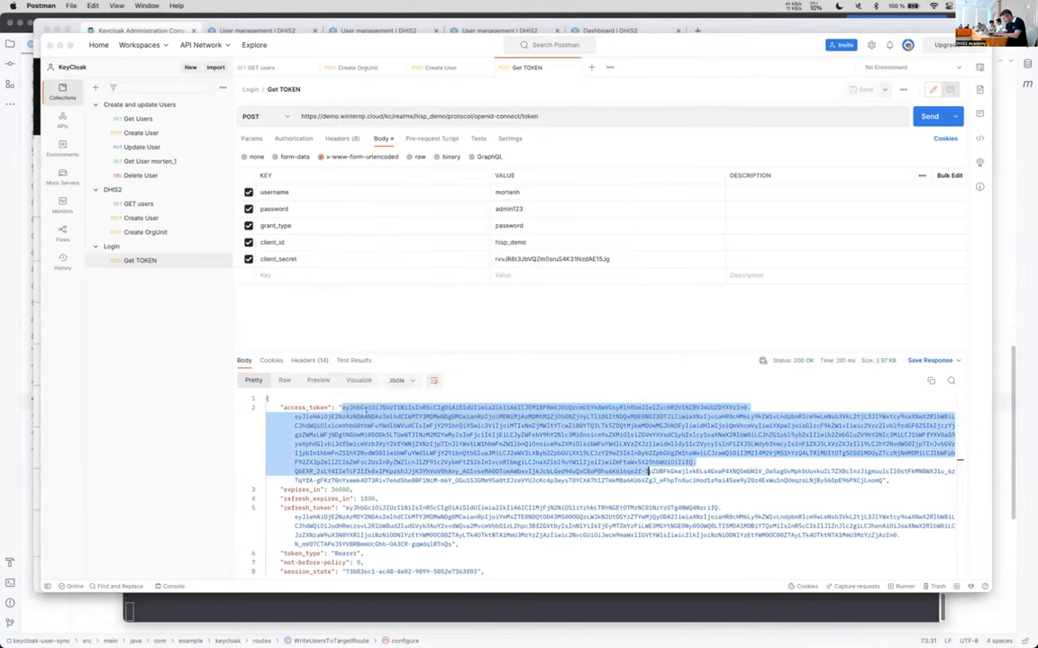
pyautogui.click(352, 408)
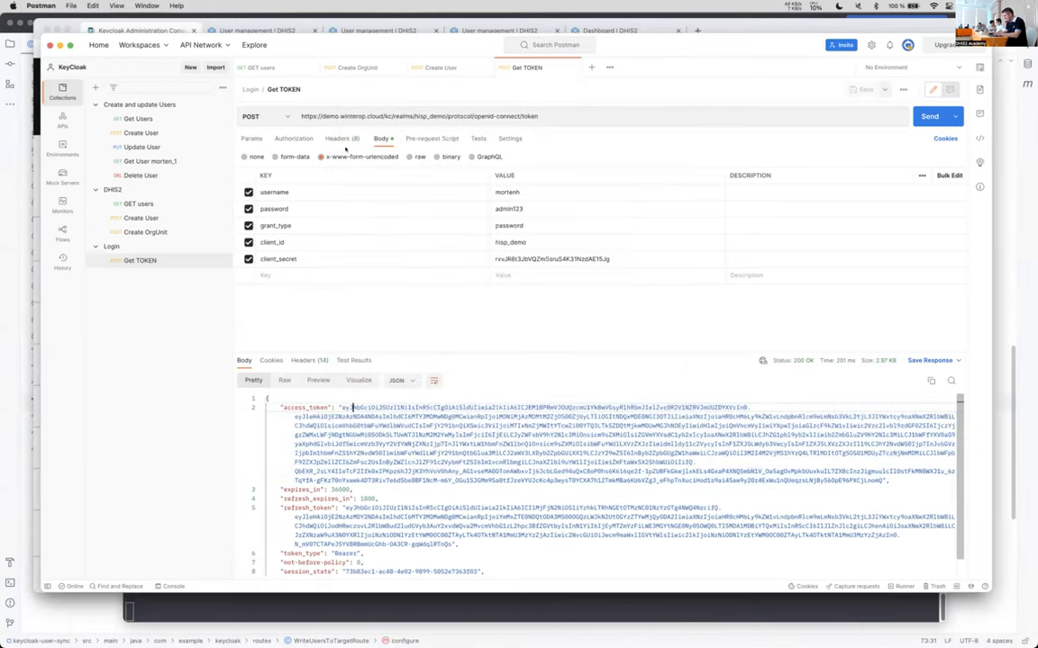
pyautogui.doubleClick(352, 408)
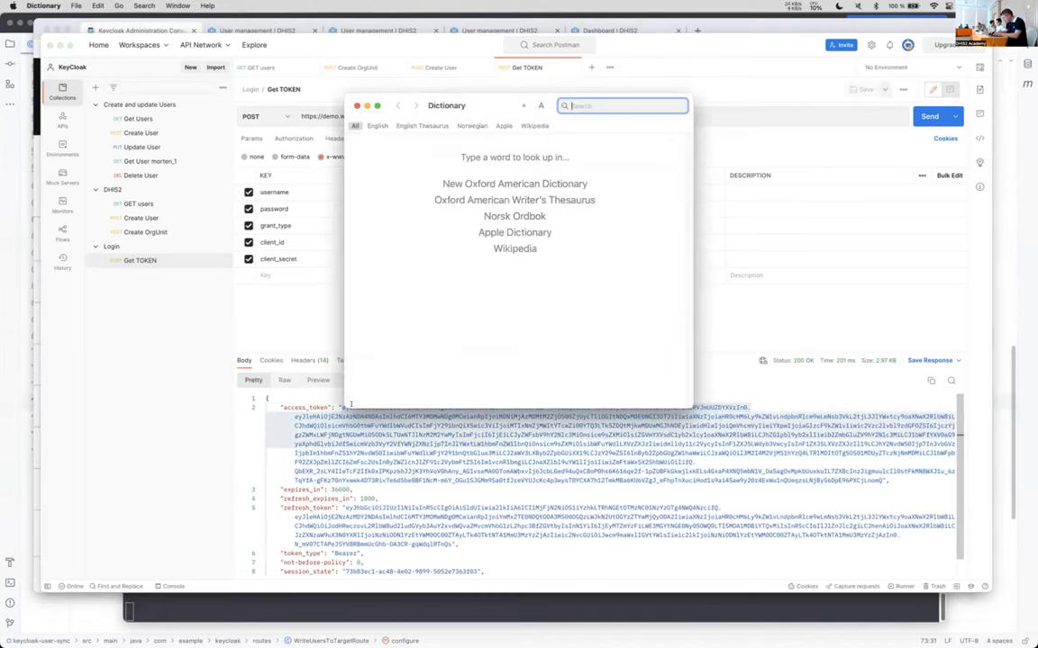
pyautogui.press('super+q')
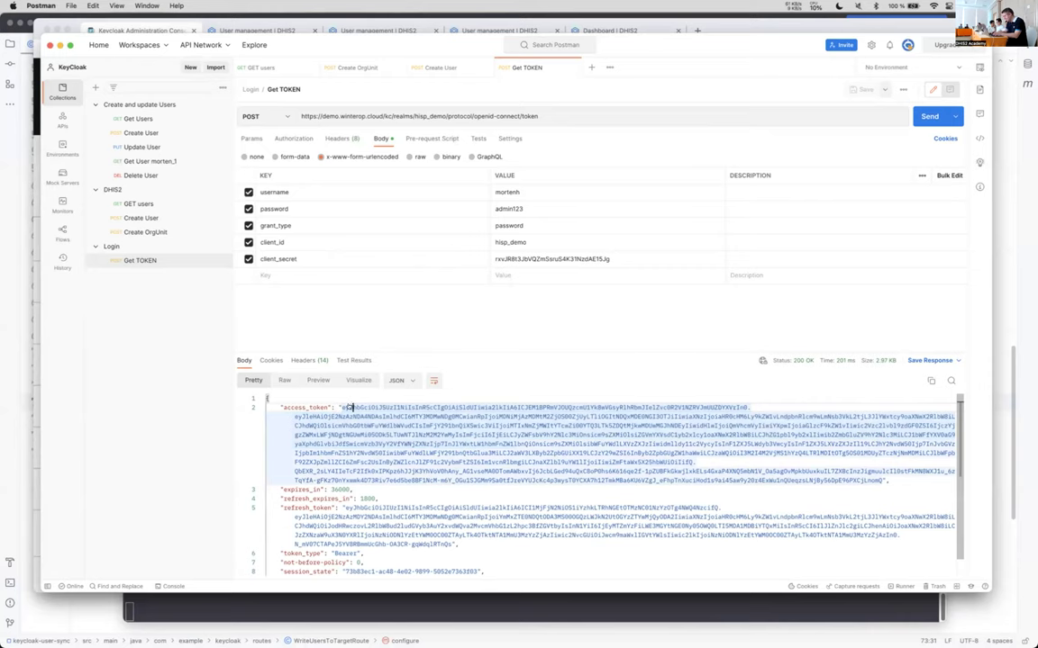
pyautogui.doubleClick(353, 408)
pyautogui.press('super+Tab')
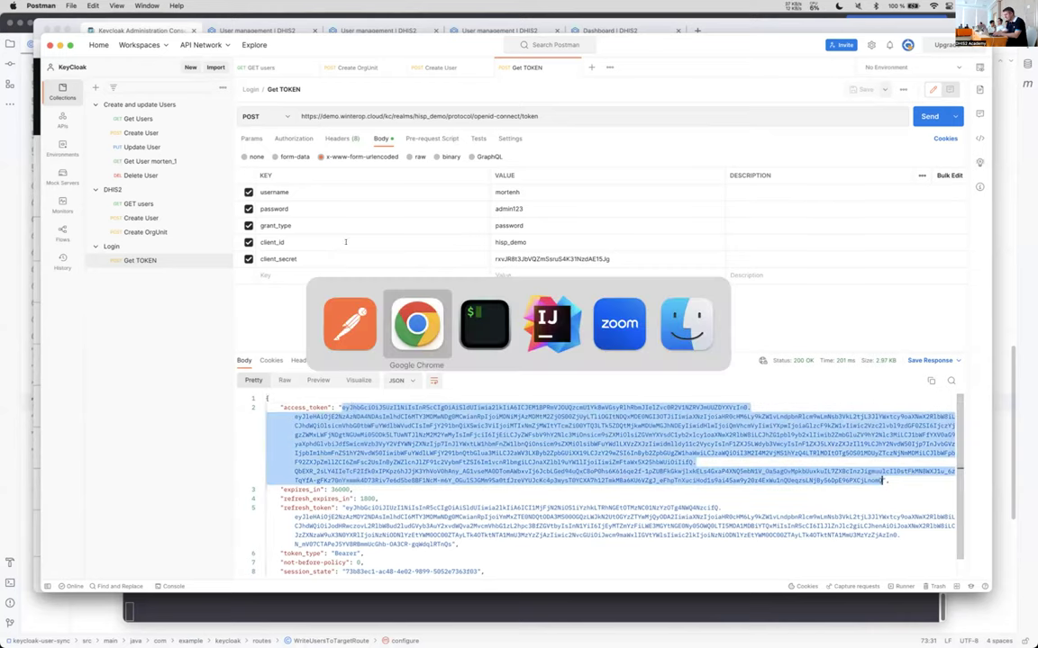
# Open application.properties from the configuration package in IntelliJ IDEA's project tree
pyautogui.press('super+Tab')
pyautogui.press('super+Tab')
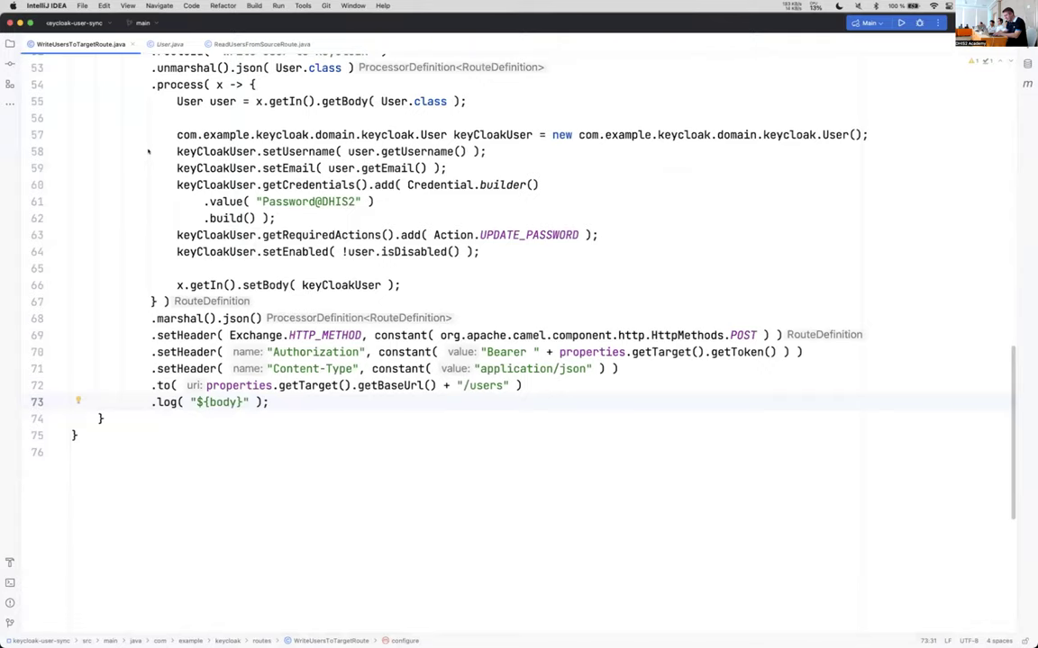
pyautogui.press('super+1')
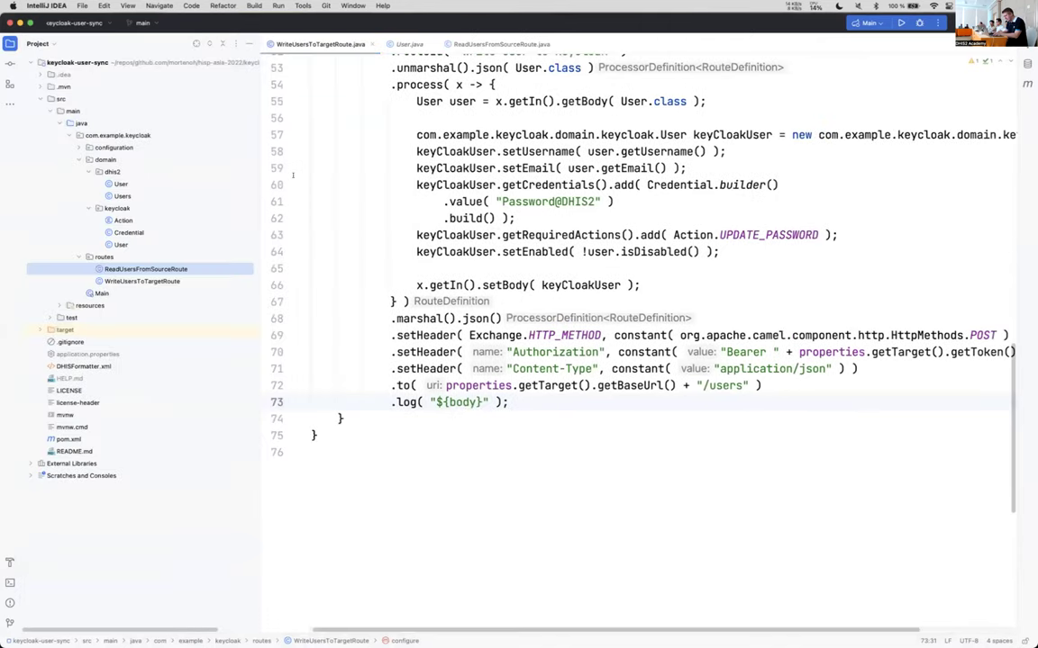
pyautogui.press('Up')
pyautogui.press('Up')
pyautogui.press('Up')
pyautogui.press('Up')
pyautogui.press('Up')
pyautogui.press('Up')
pyautogui.press('Up')
pyautogui.press('Up')
pyautogui.press('Up')
pyautogui.press('Up')
pyautogui.press('Right')
pyautogui.press('Down')
pyautogui.press('Down')
pyautogui.press('Down')
pyautogui.press('Return')
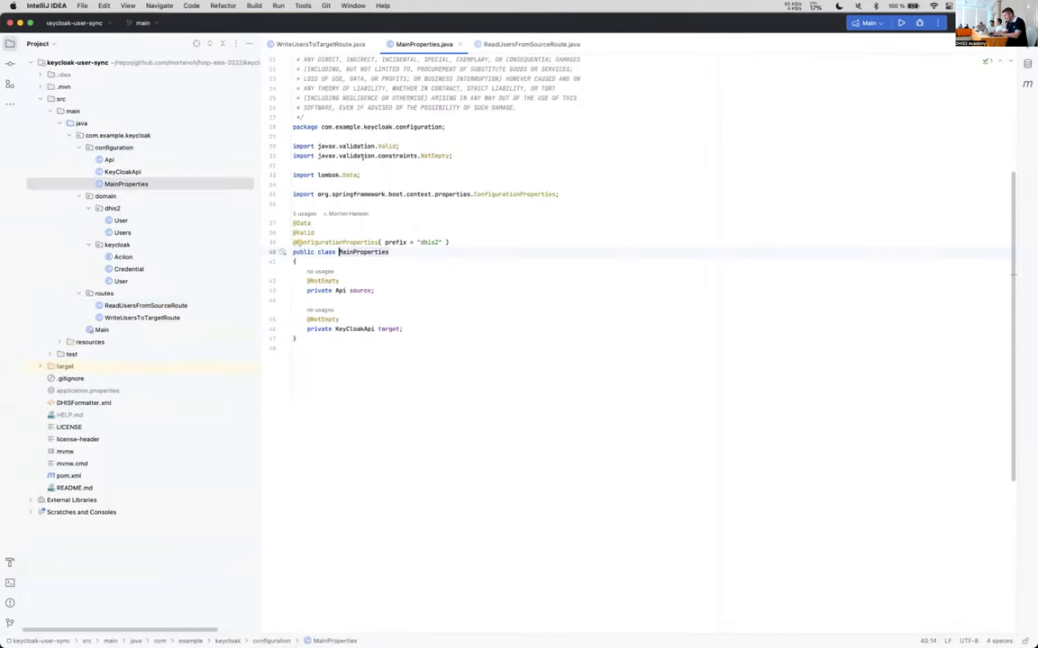
pyautogui.press('super+e')
pyautogui.press('Return')
# Replace the old dhis2.target.token value with the newly copied access token
pyautogui.click(354, 163)
pyautogui.hotkey('shift', 'End')
pyautogui.press('BackSpace')
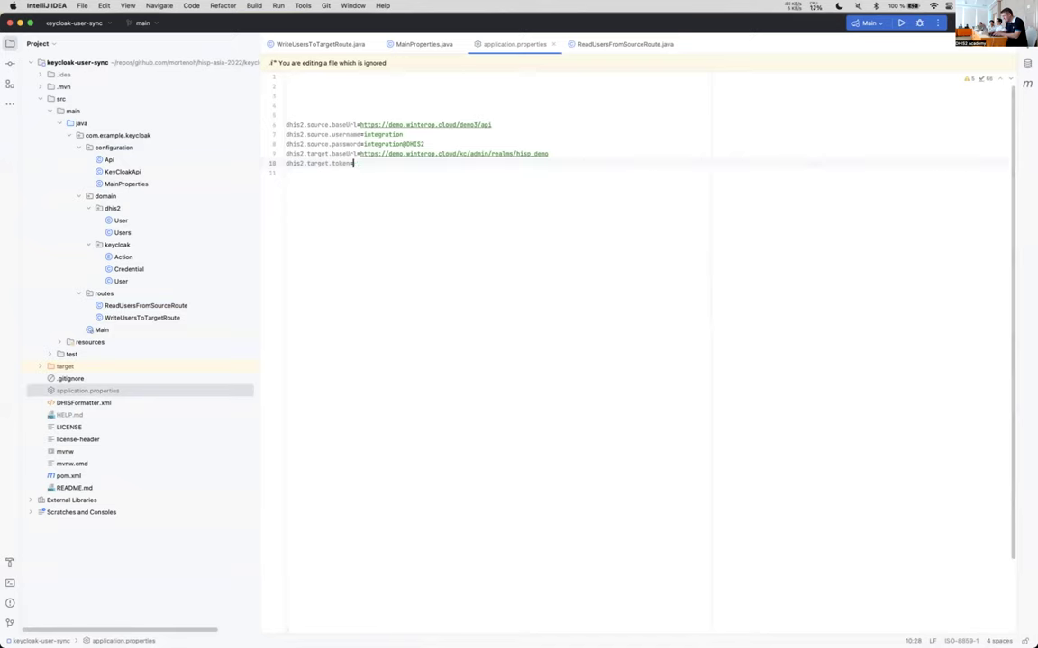
pyautogui.press('super+v')
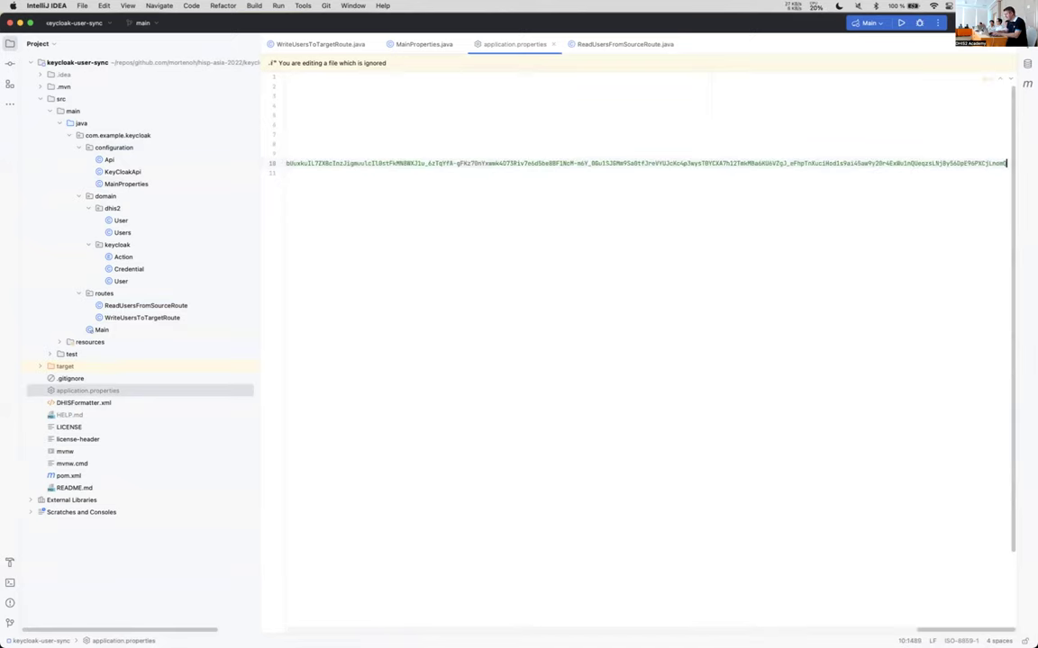
pyautogui.press('Down')
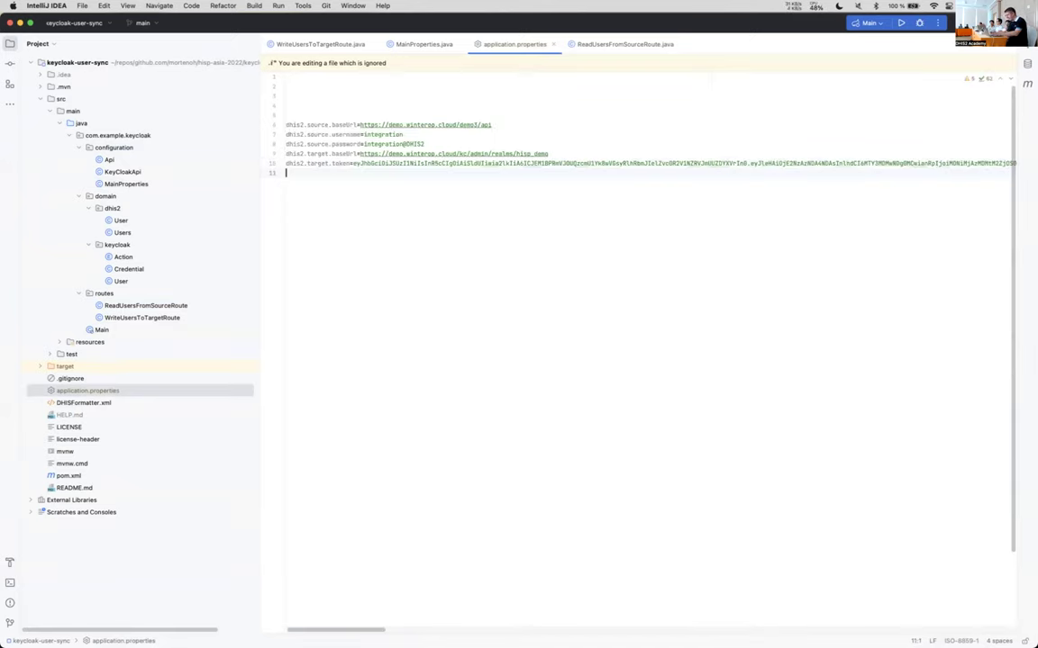
pyautogui.press('super+Tab')
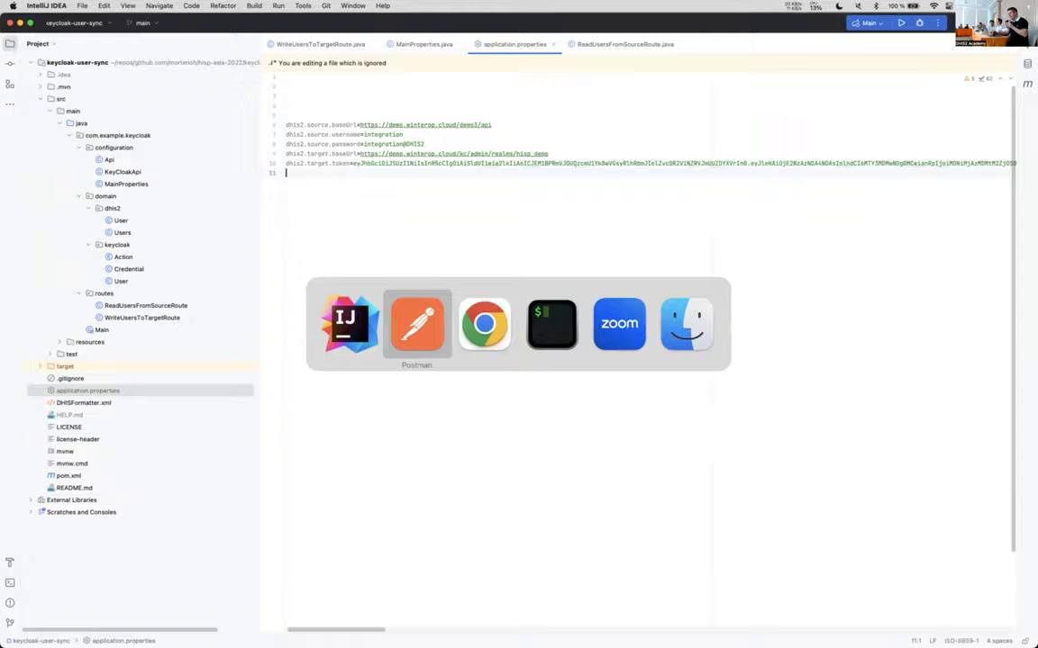
pyautogui.press('super+Tab')
pyautogui.press('super+Tab')
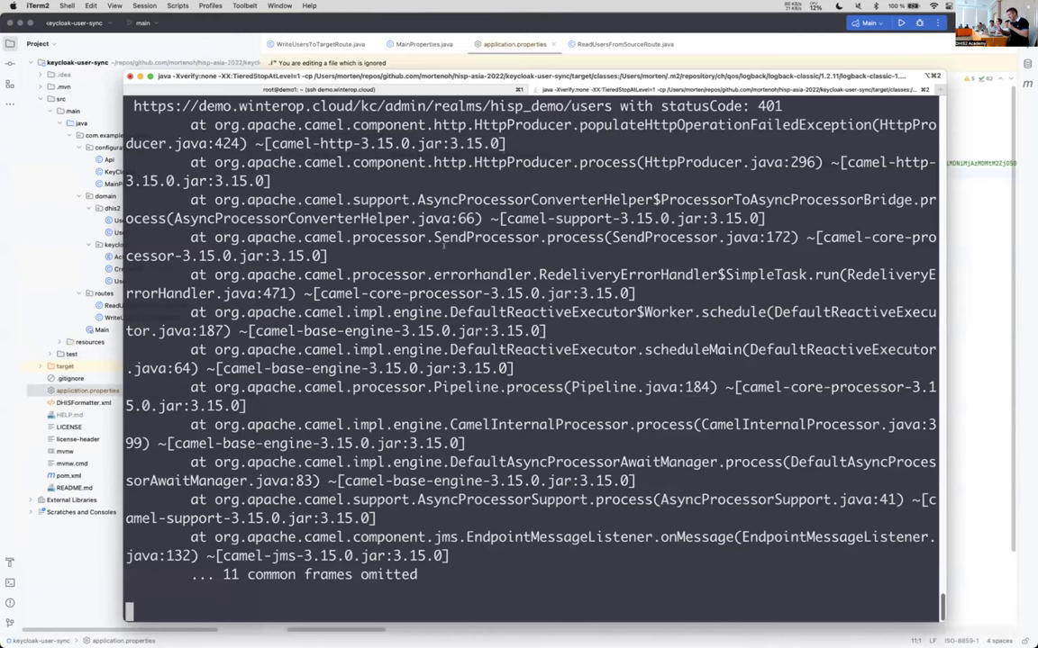
# Stop the sync app and rerun mvn clean spring-boot:run so Tomcat restarts on port 8080
pyautogui.hotkey('ctrl', 'c')
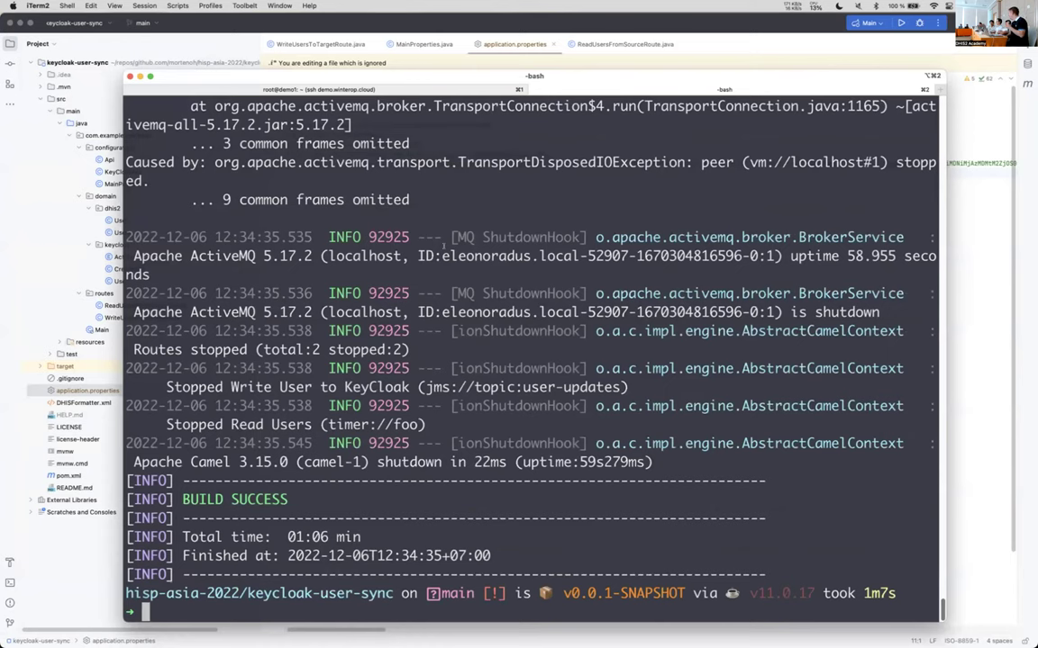
pyautogui.press('Up')
pyautogui.press('Return')
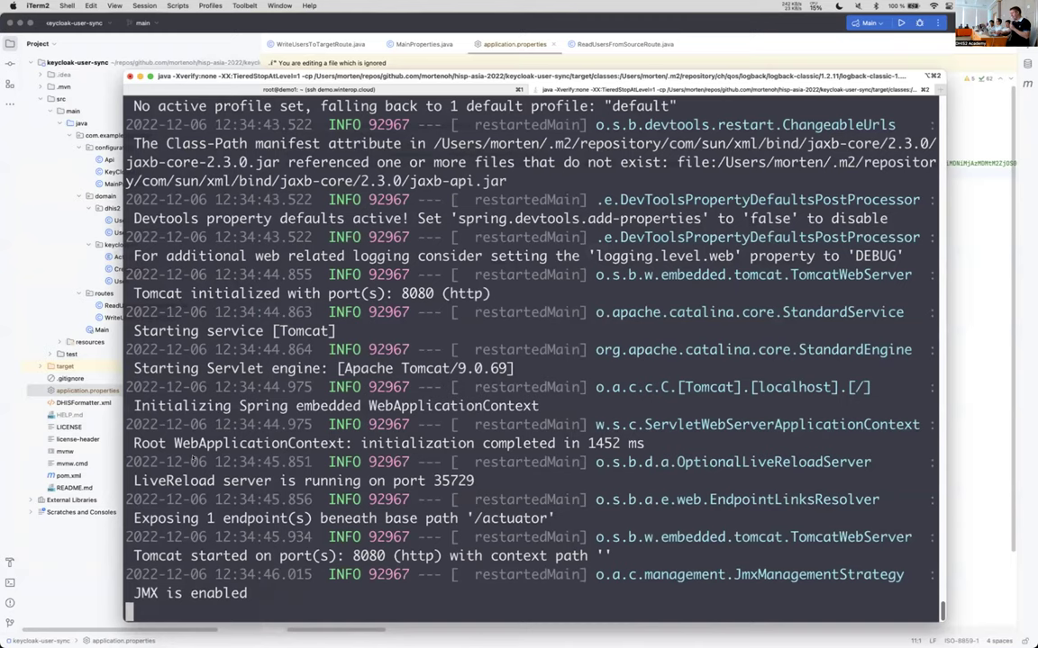
pyautogui.press('super+Tab')
pyautogui.press('super+Tab')
pyautogui.press('super+Tab')
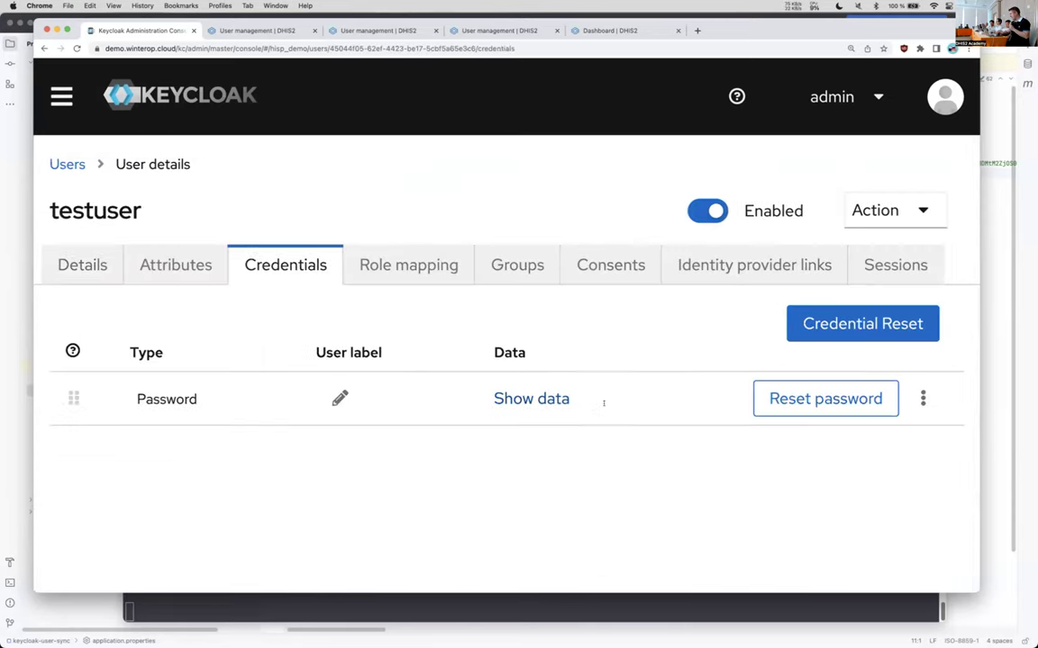
# Inspect testuser's stored password data in Keycloak
pyautogui.click(531, 399)
pyautogui.click(886, 240)
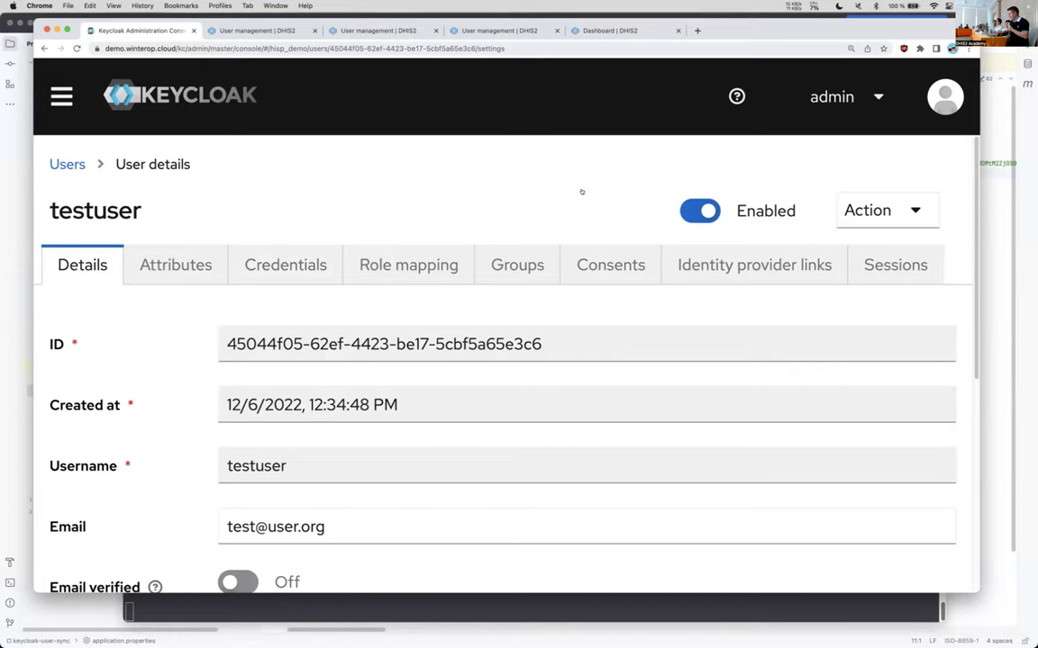
pyautogui.press('super+5')
# Close the 502 Bad Gateway tab and log the admin out of DHIS2
pyautogui.click(948, 82)
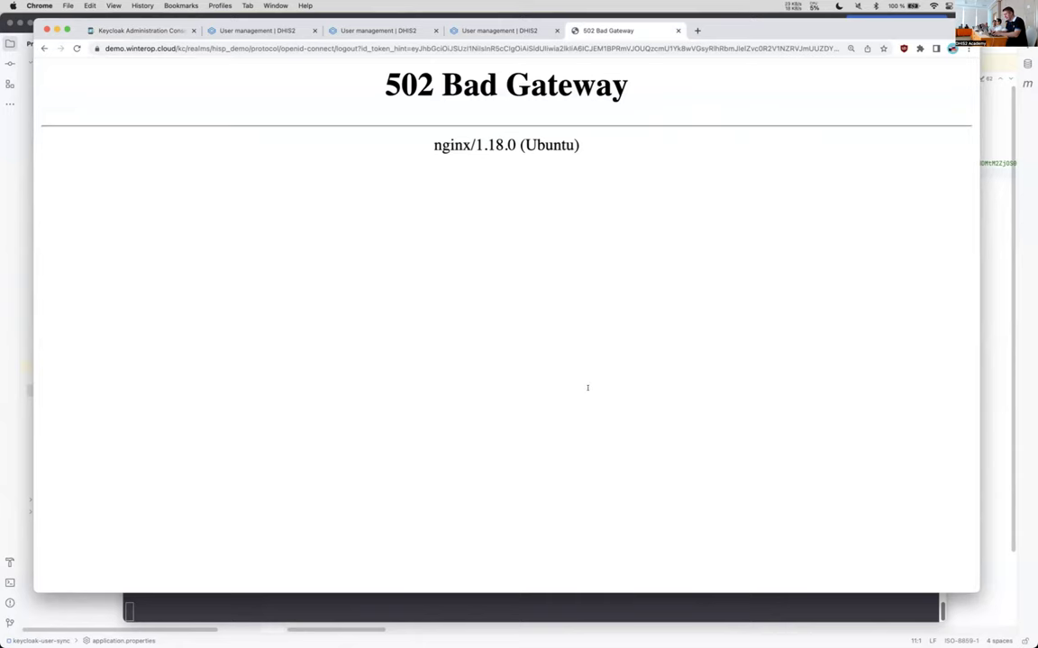
pyautogui.press('super+w')
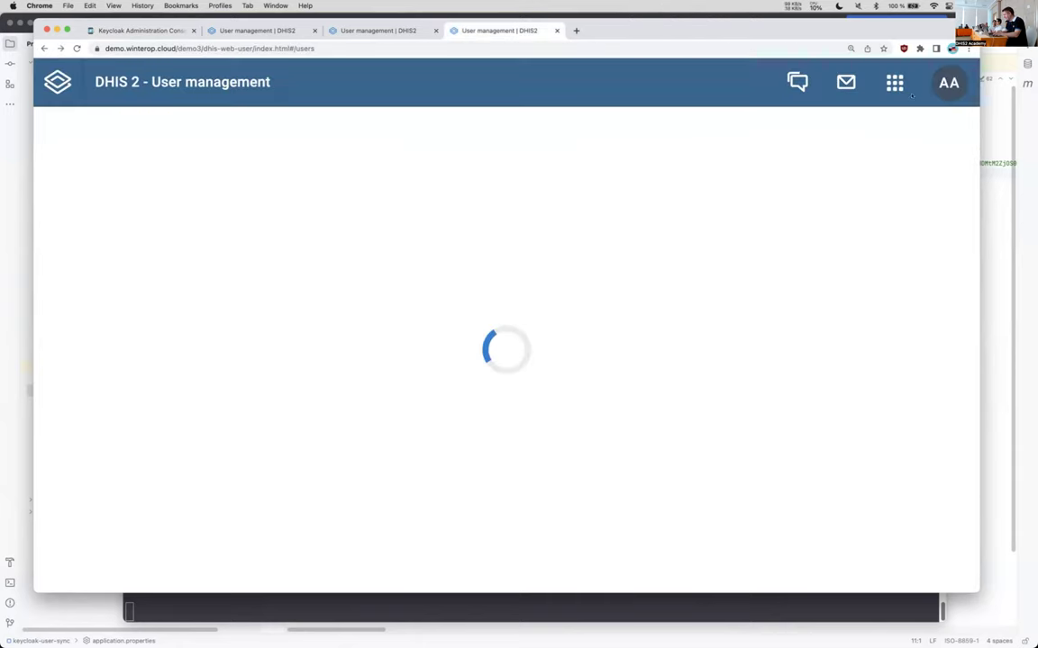
pyautogui.click(949, 82)
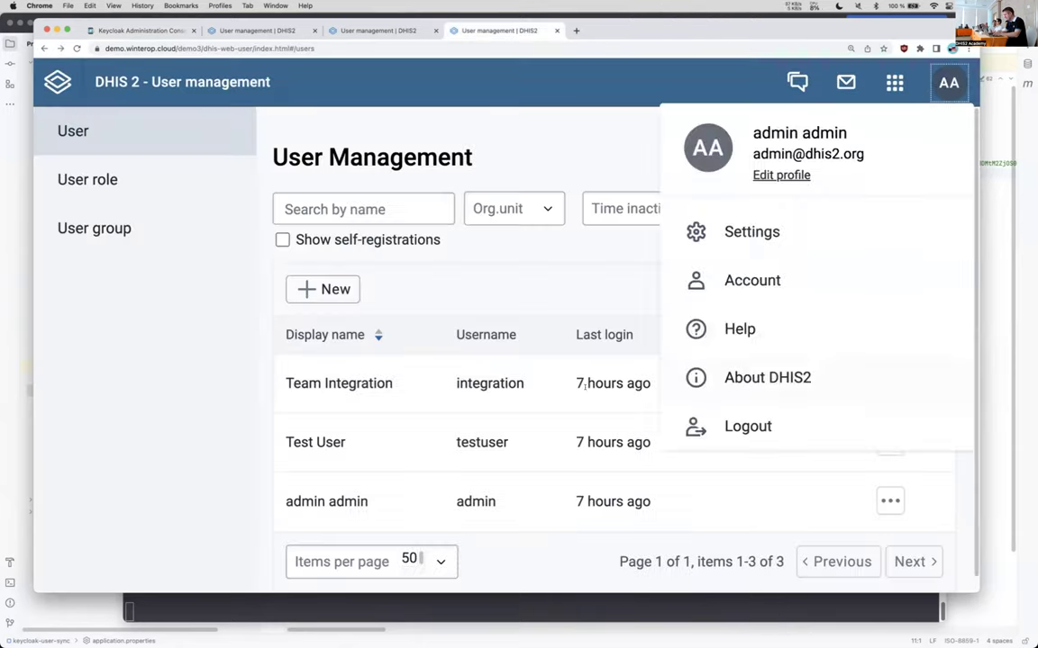
pyautogui.click(689, 423)
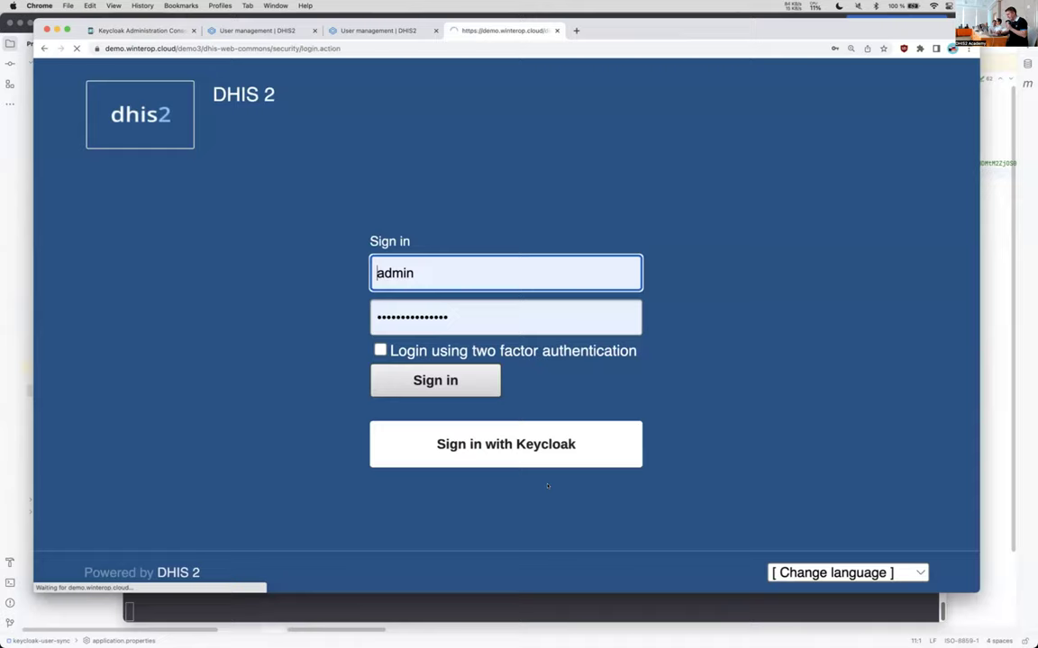
pyautogui.press('super+Tab')
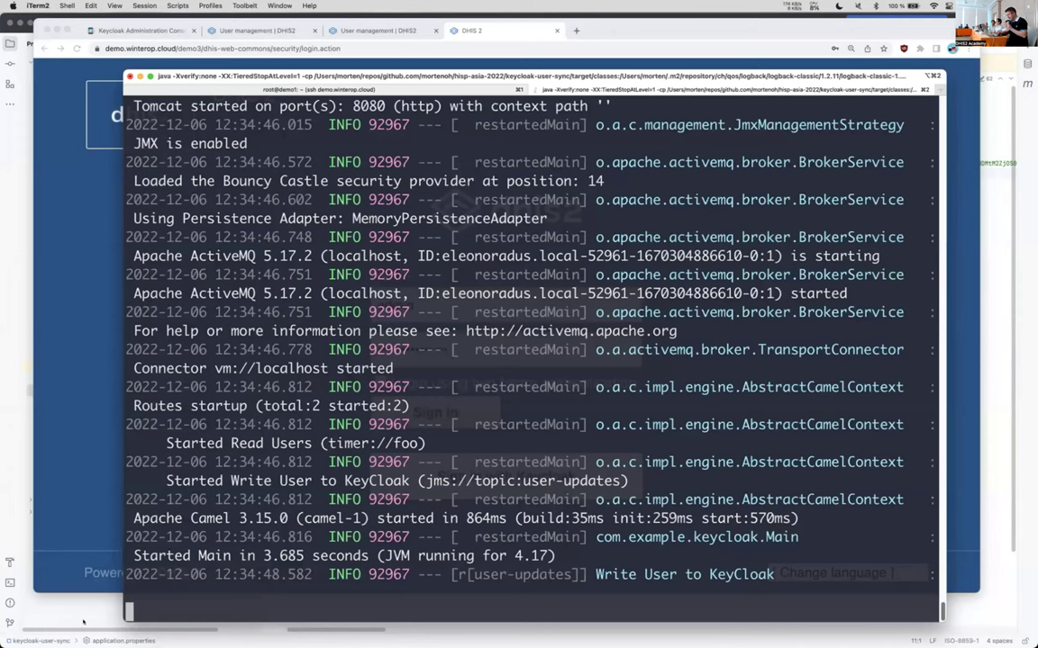
pyautogui.press('super+Tab')
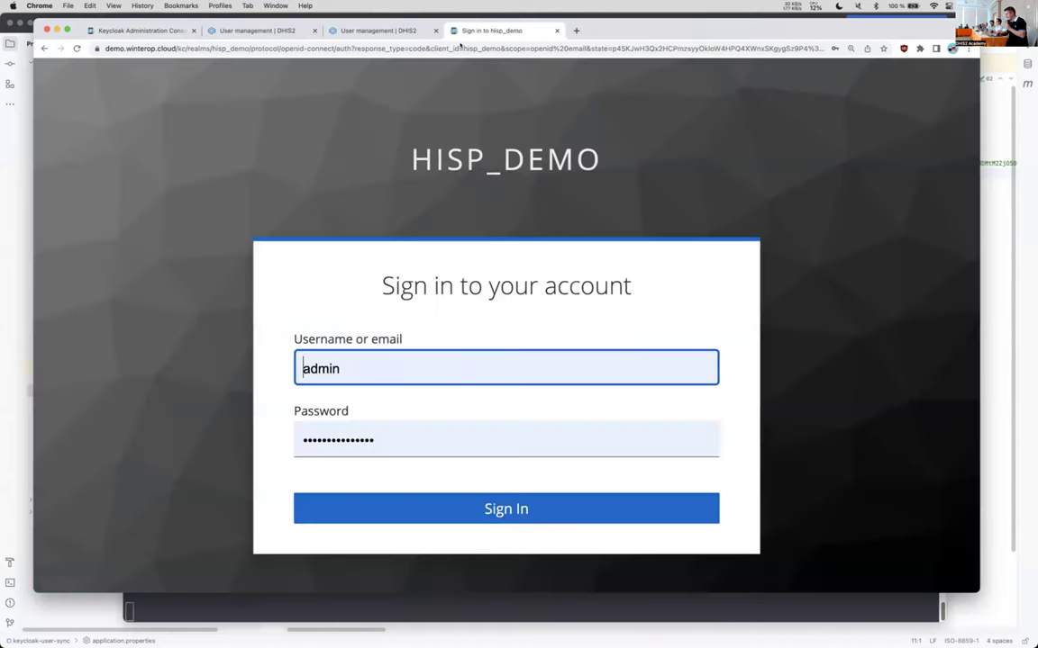
pyautogui.press('super+Tab')
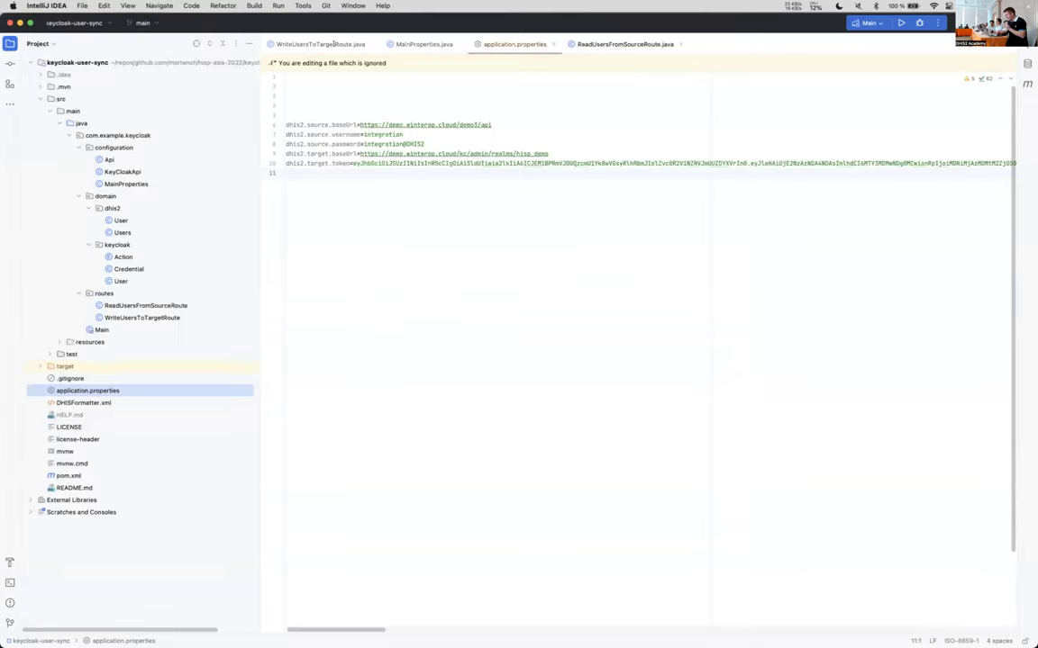
# Select the default password string on line 61 of WriteUsersToTargetRoute.java
pyautogui.hotkey('ctrl', 'Tab')
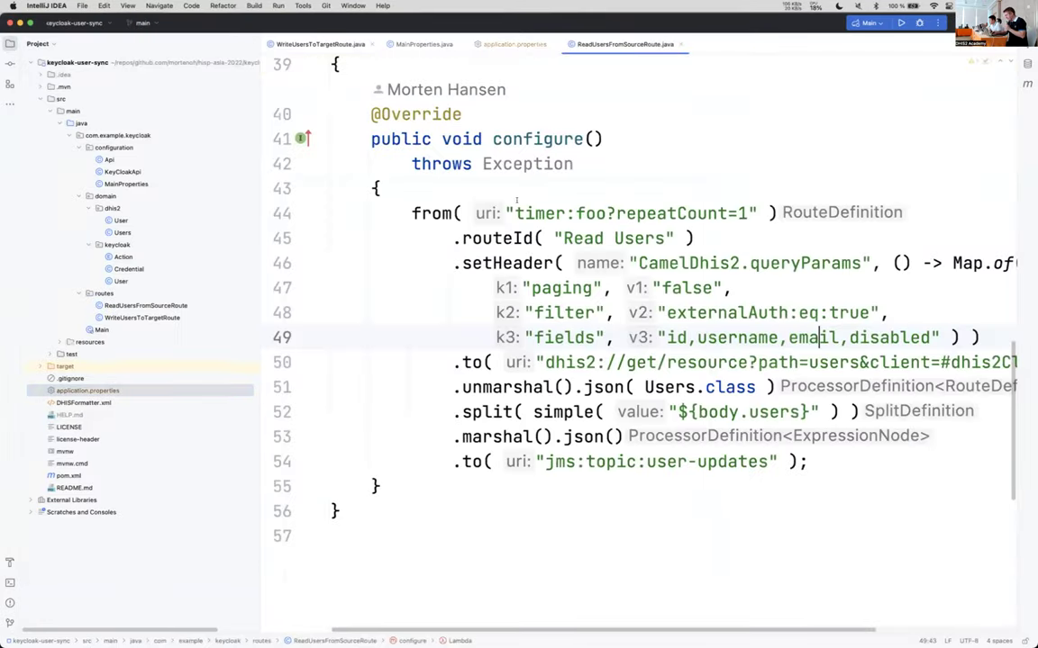
pyautogui.hotkey('ctrl', 'Tab')
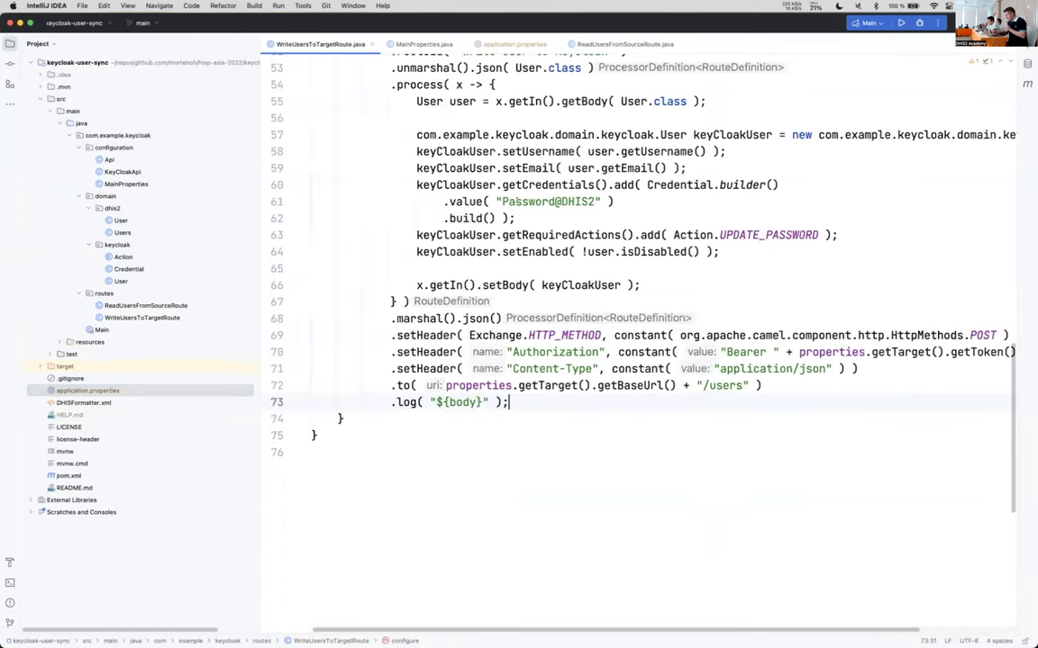
pyautogui.click(506, 201)
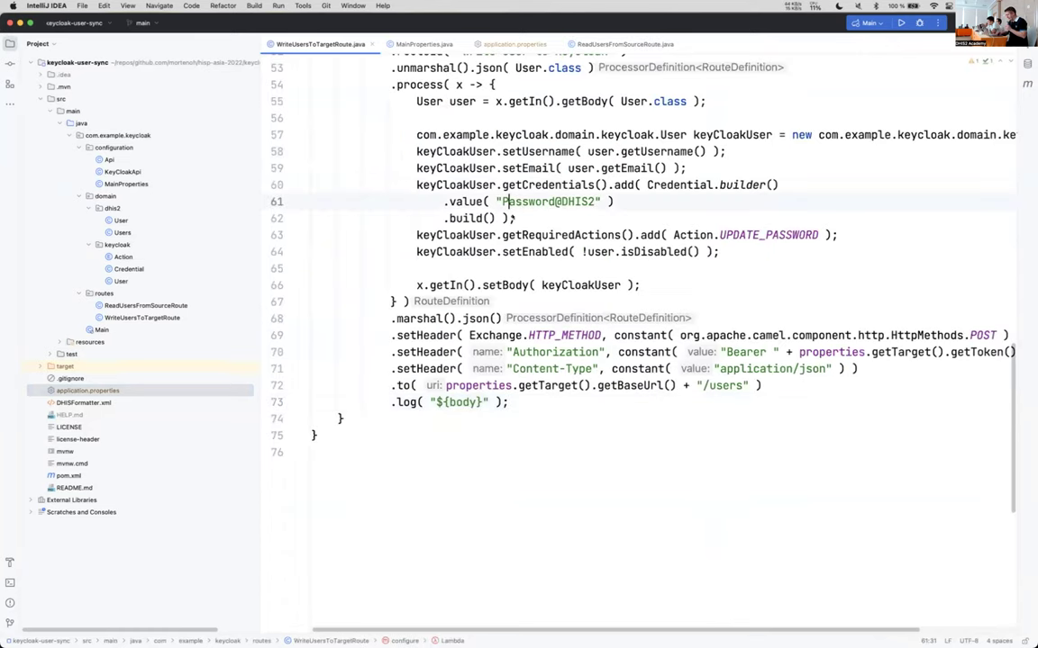
pyautogui.hotkey('shift', 'Right')
pyautogui.hotkey('shift', 'Right')
pyautogui.hotkey('shift', 'Right')
pyautogui.hotkey('shift', 'Right')
pyautogui.hotkey('shift', 'Right')
pyautogui.hotkey('shift', 'Right')
pyautogui.hotkey('shift', 'Right')
pyautogui.hotkey('shift', 'Right')
pyautogui.hotkey('shift', 'Right')
pyautogui.hotkey('shift', 'Right')
pyautogui.hotkey('shift', 'Right')
pyautogui.hotkey('shift', 'Right')
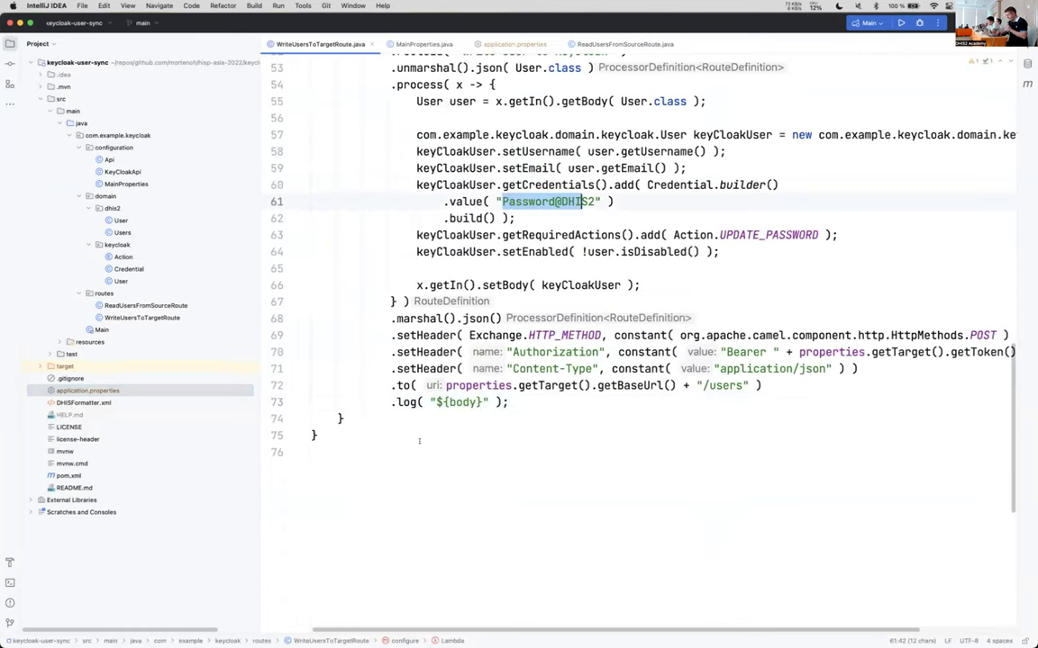
pyautogui.hotkey('shift', 'Right')
pyautogui.hotkey('shift', 'Right')
pyautogui.press('super+Tab')
pyautogui.click(382, 427)
# Sign in to the HISP_DEMO realm as testuser with the default password
pyautogui.click(359, 358)
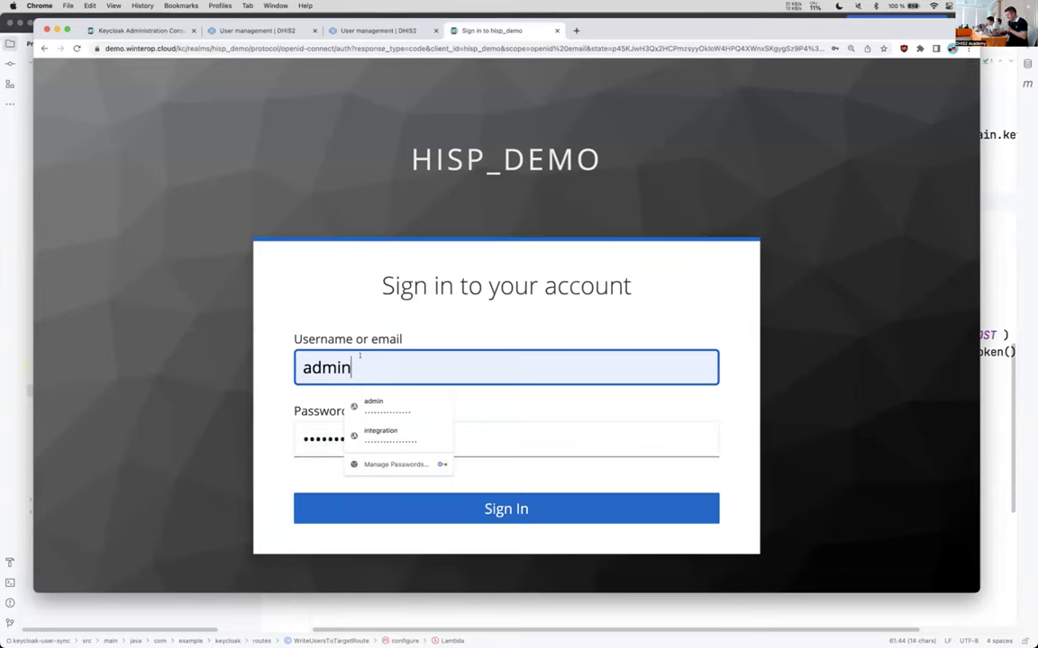
pyautogui.press('super+a')
pyautogui.write('testuser')
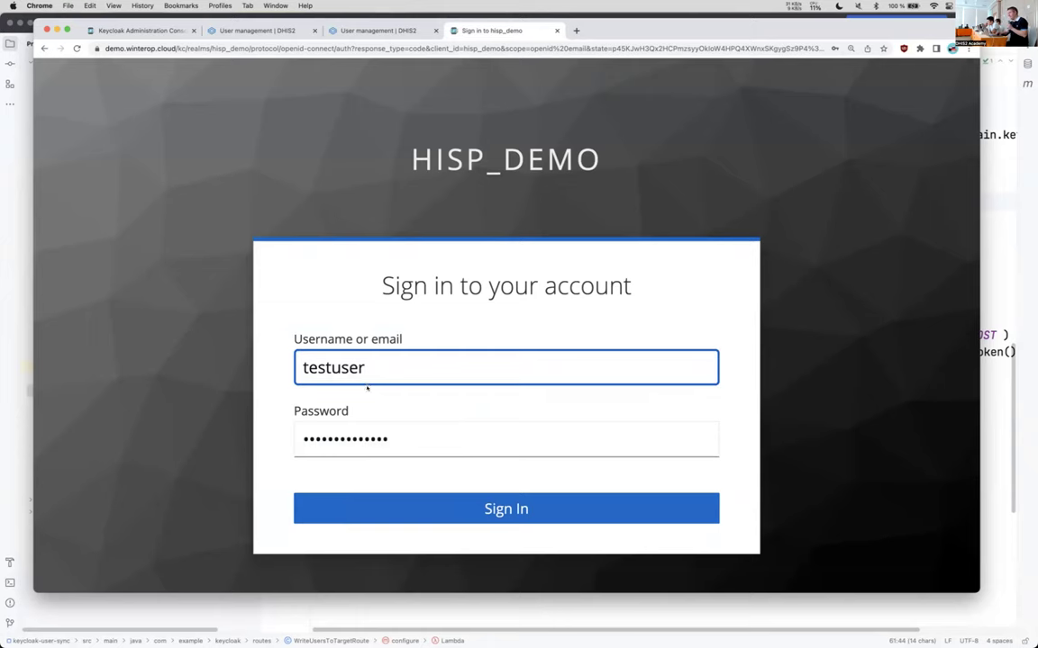
pyautogui.click(441, 507)
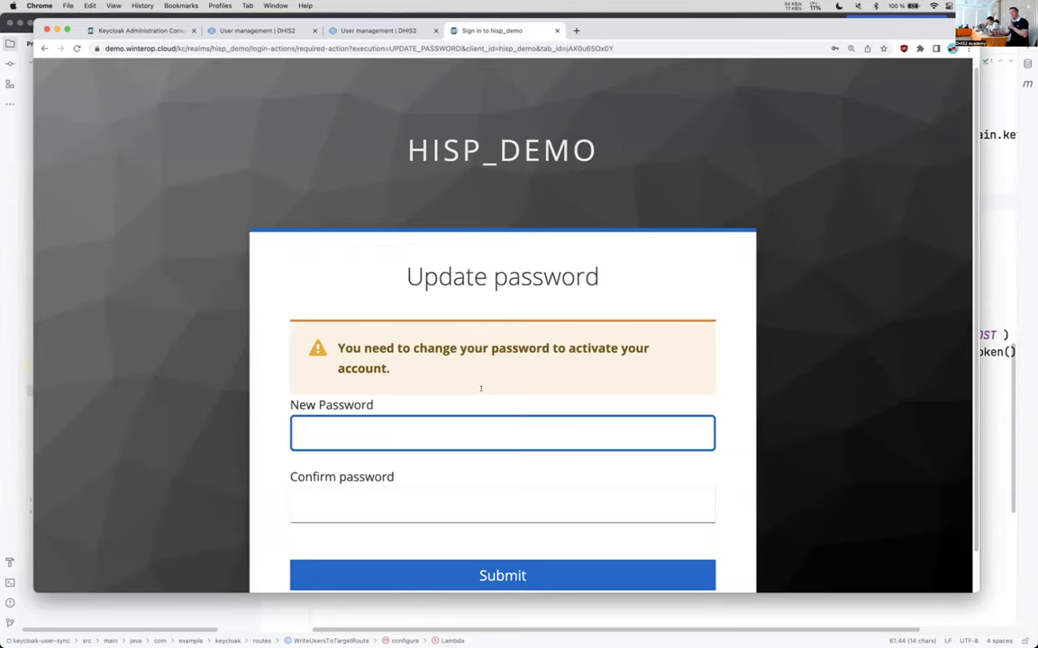
# Enter and confirm a new password for testuser on the Update password form
pyautogui.scroll(-1, 480, 389)
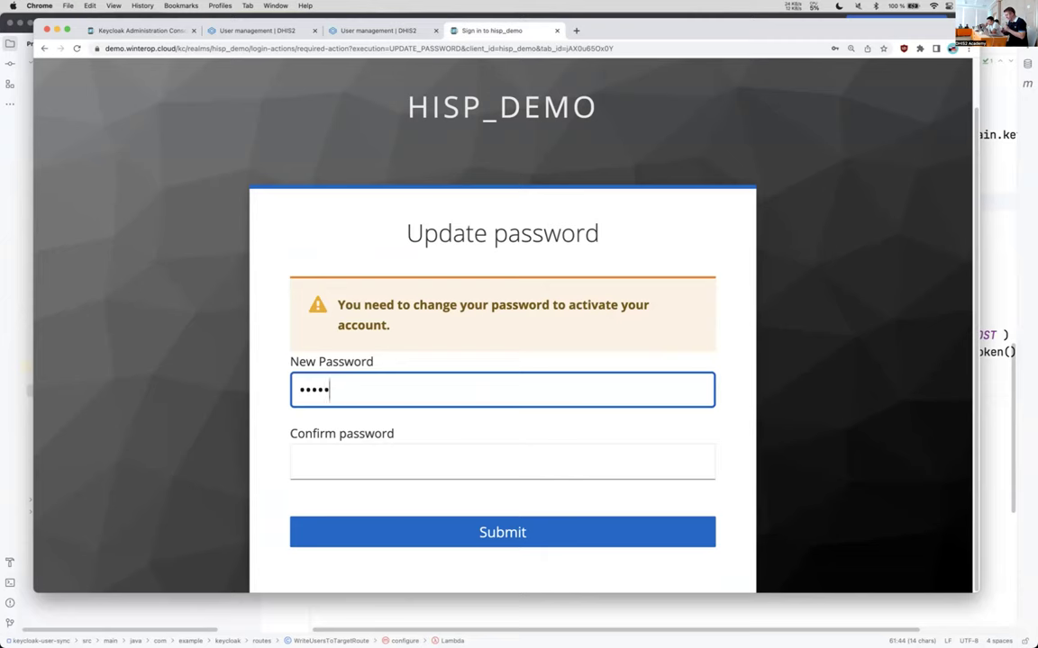
pyautogui.press('super+a')
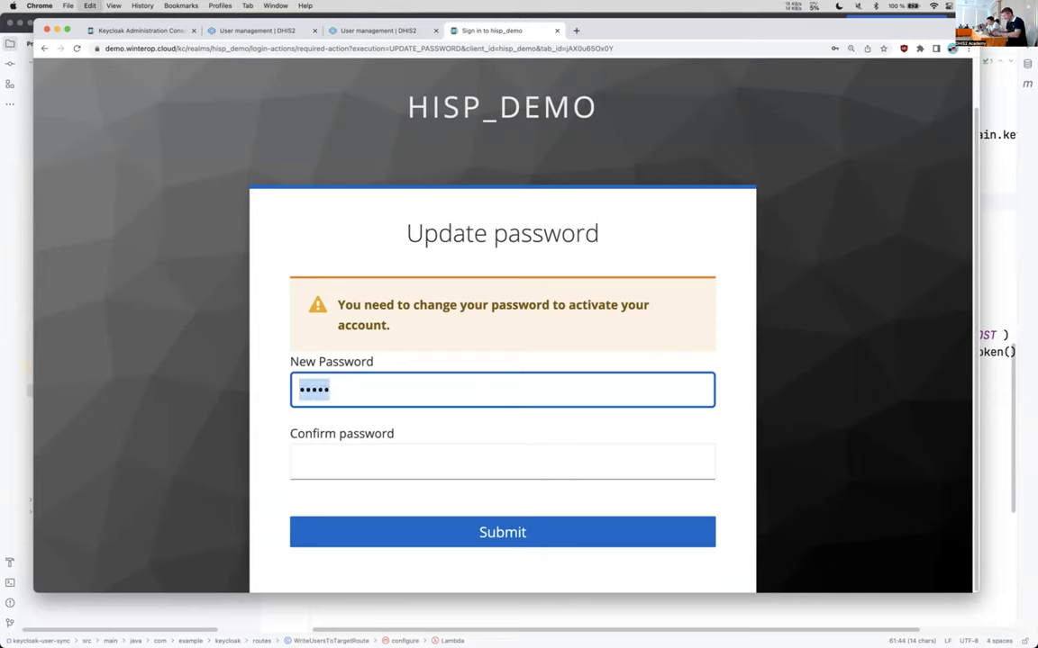
pyautogui.press('Tab')
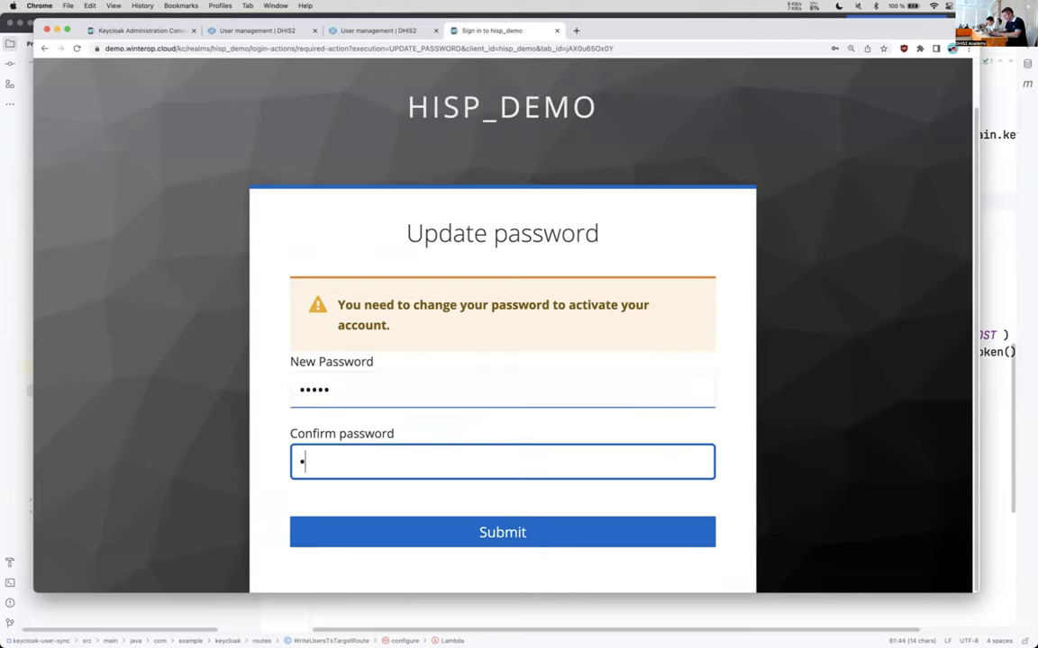
pyautogui.press('Return')
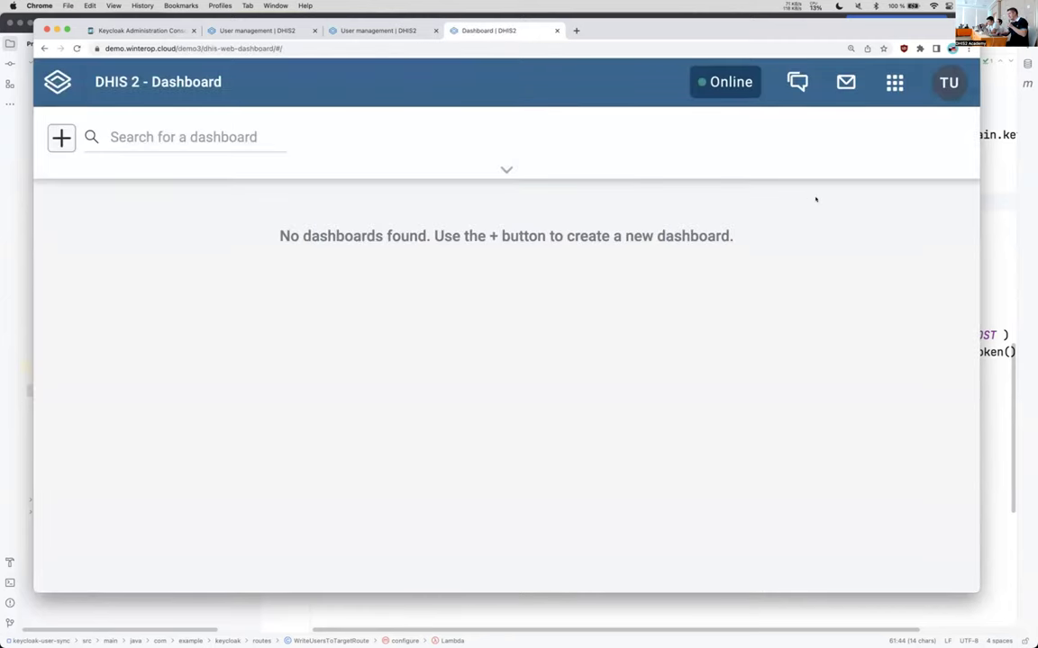
# Log testuser out of DHIS2 and sign back in through Keycloak with the new password
pyautogui.click(949, 82)
pyautogui.click(808, 417)
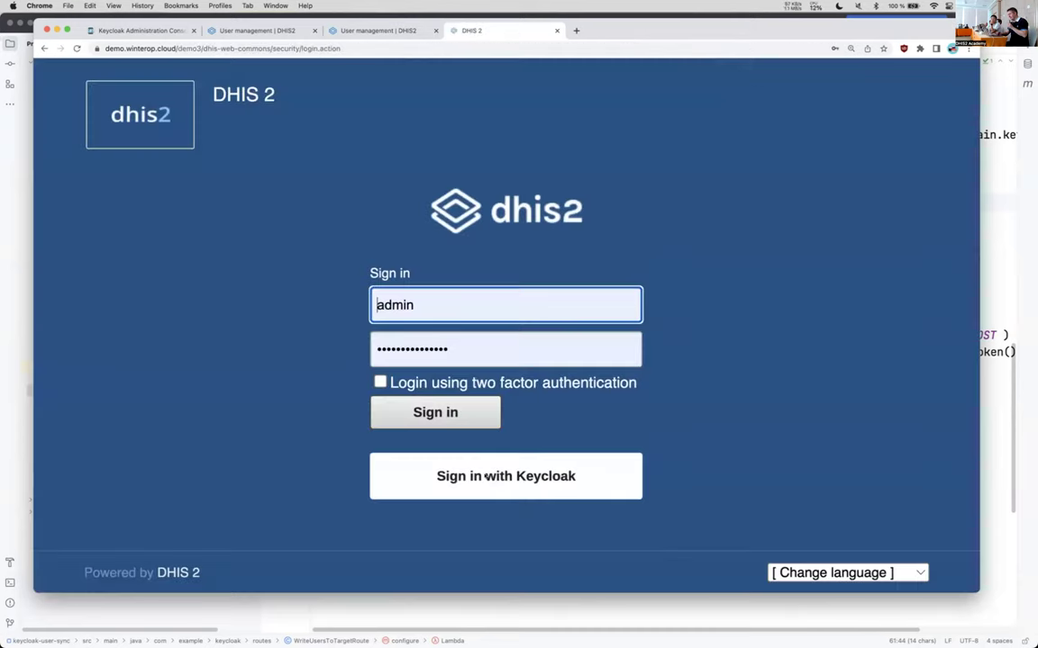
pyautogui.click(484, 475)
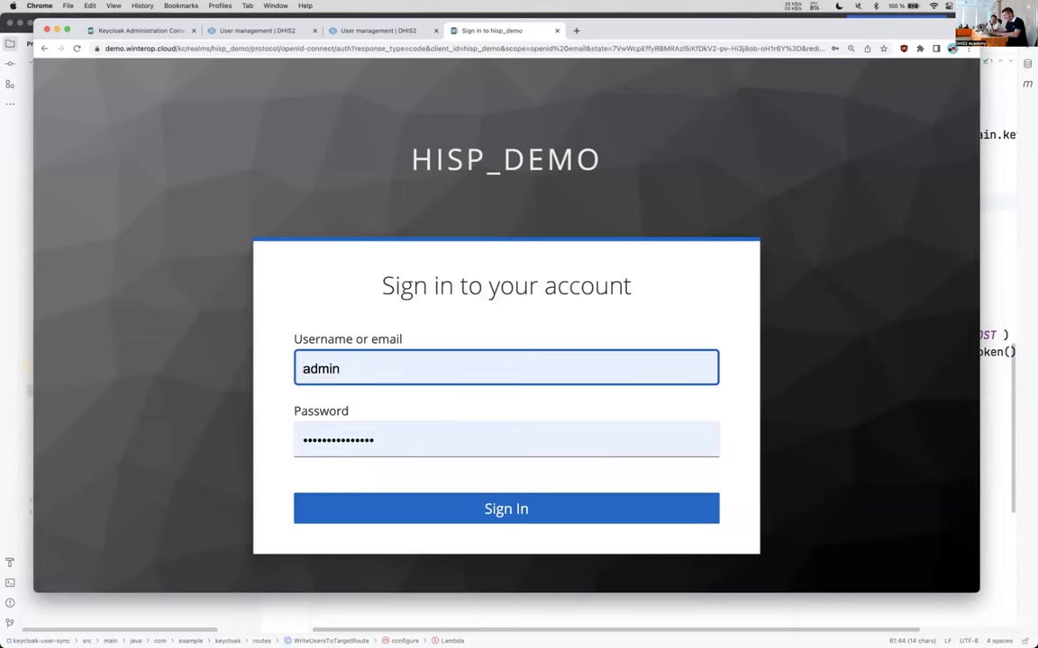
pyautogui.press('super+Tab')
pyautogui.press('super+Tab')
pyautogui.press('super+a')
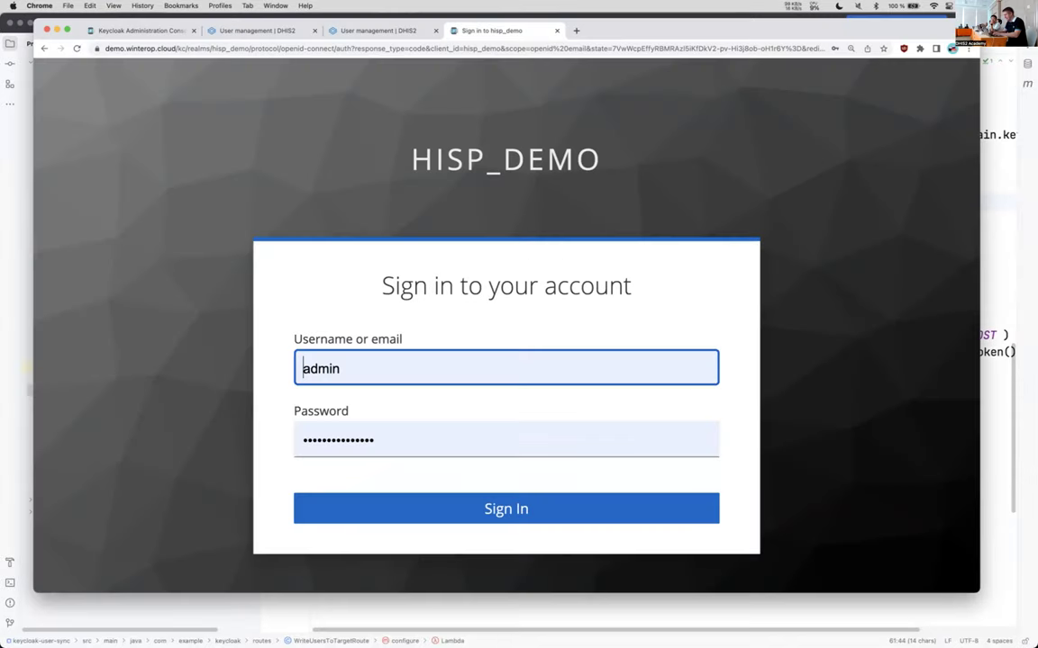
pyautogui.write('testuser')
pyautogui.press('Tab')
pyautogui.press('Return')
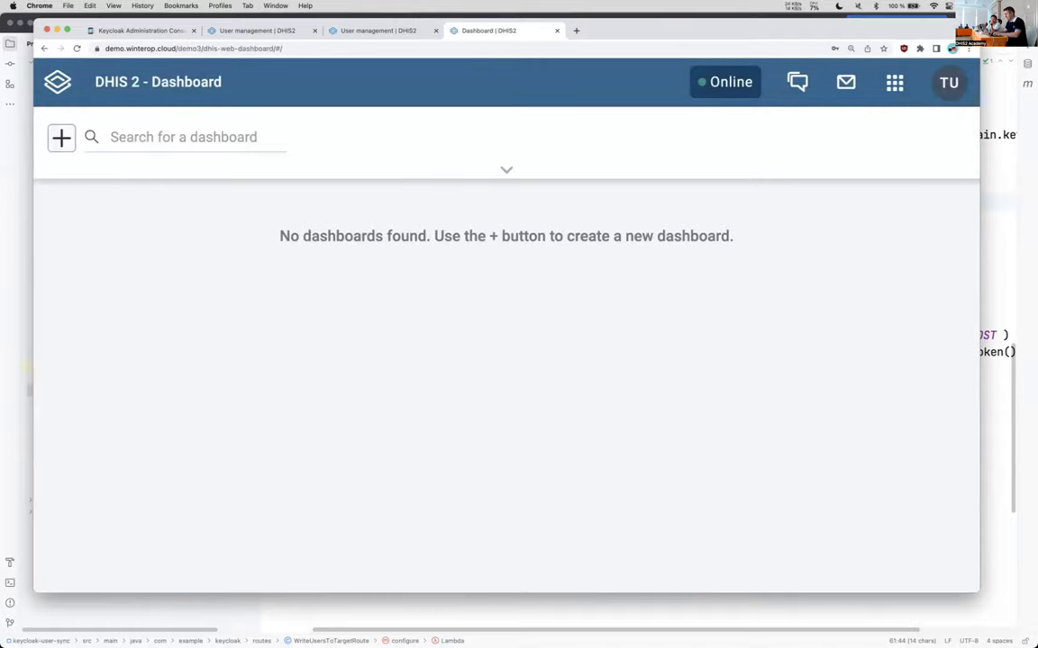
# Open demo.winterop.cloud/demo4 in a new tab and choose Sign in with Keycloak
pyautogui.press('super+t')
pyautogui.write('de')
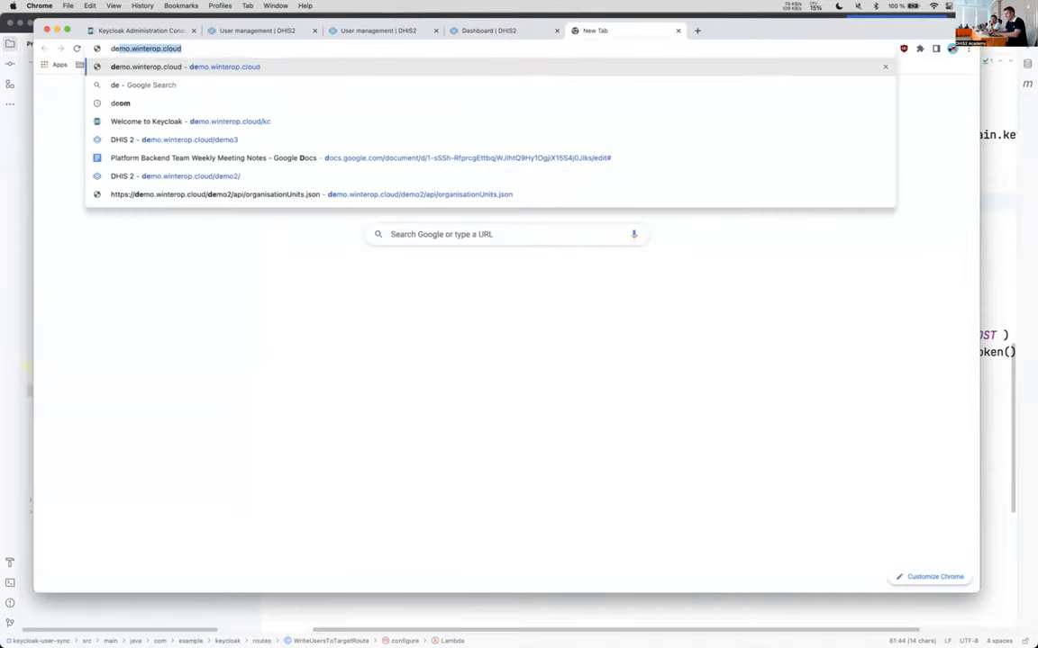
pyautogui.write('mo.winterop.cloud/demo4')
pyautogui.press('Return')
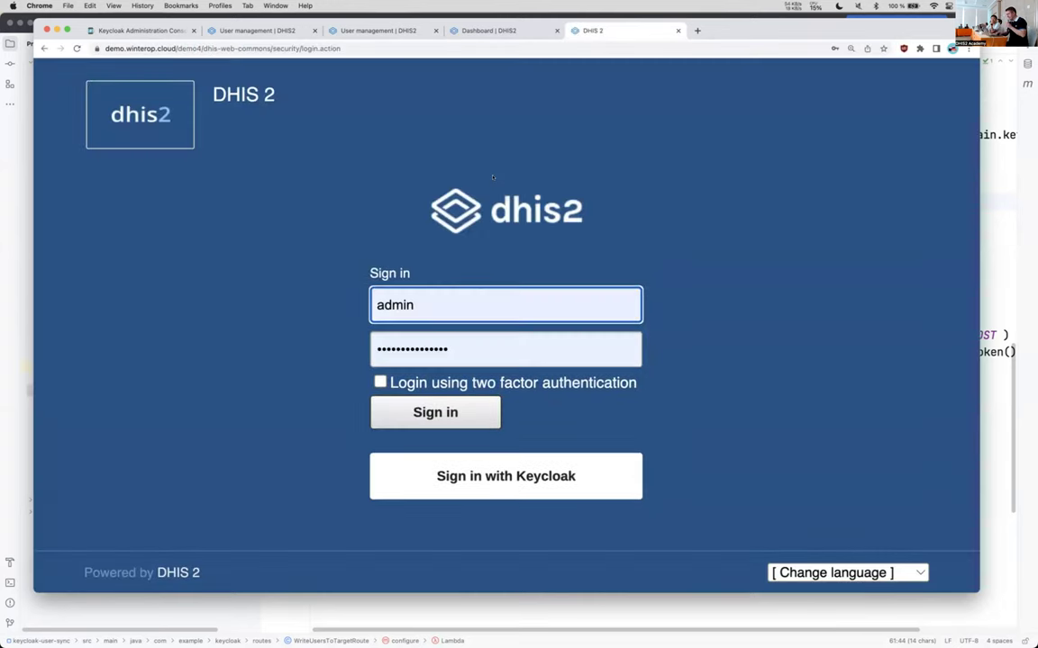
pyautogui.click(492, 31)
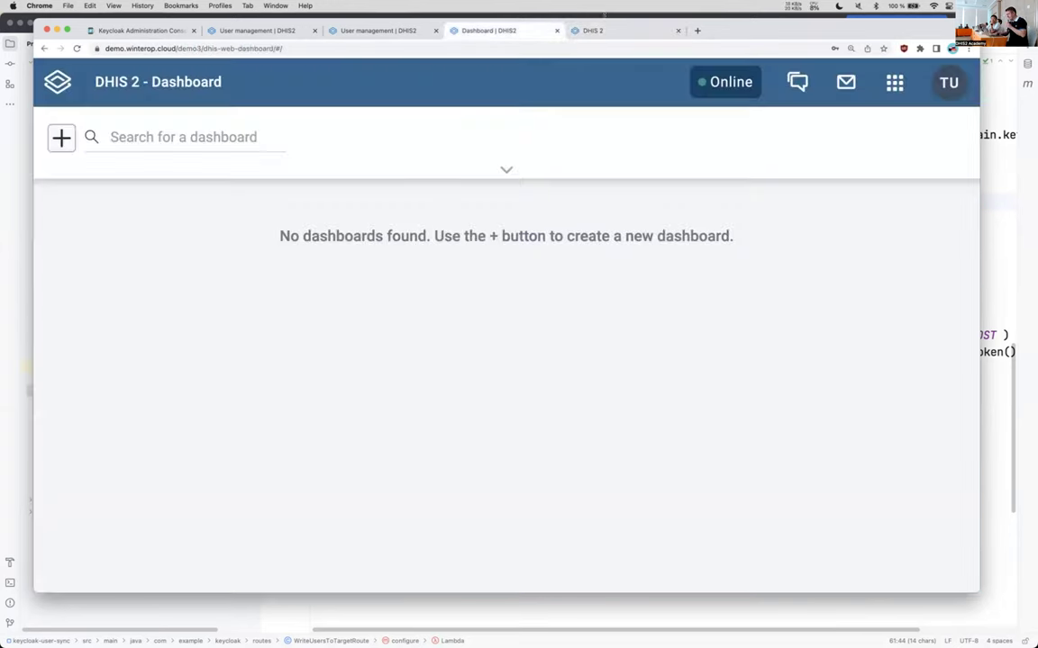
pyautogui.click(591, 30)
pyautogui.click(540, 474)
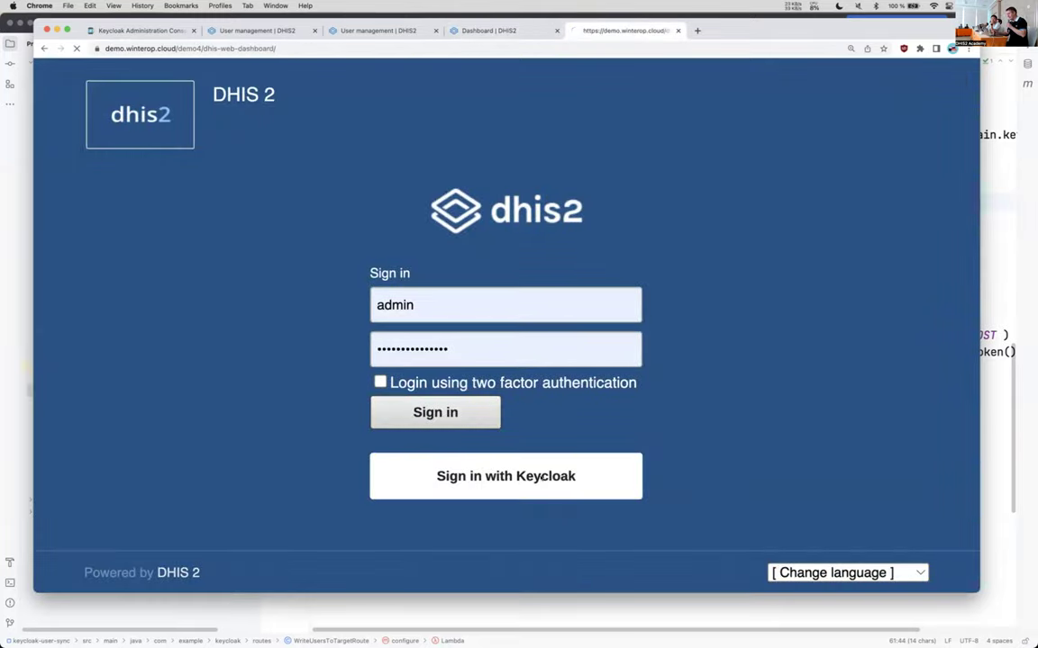